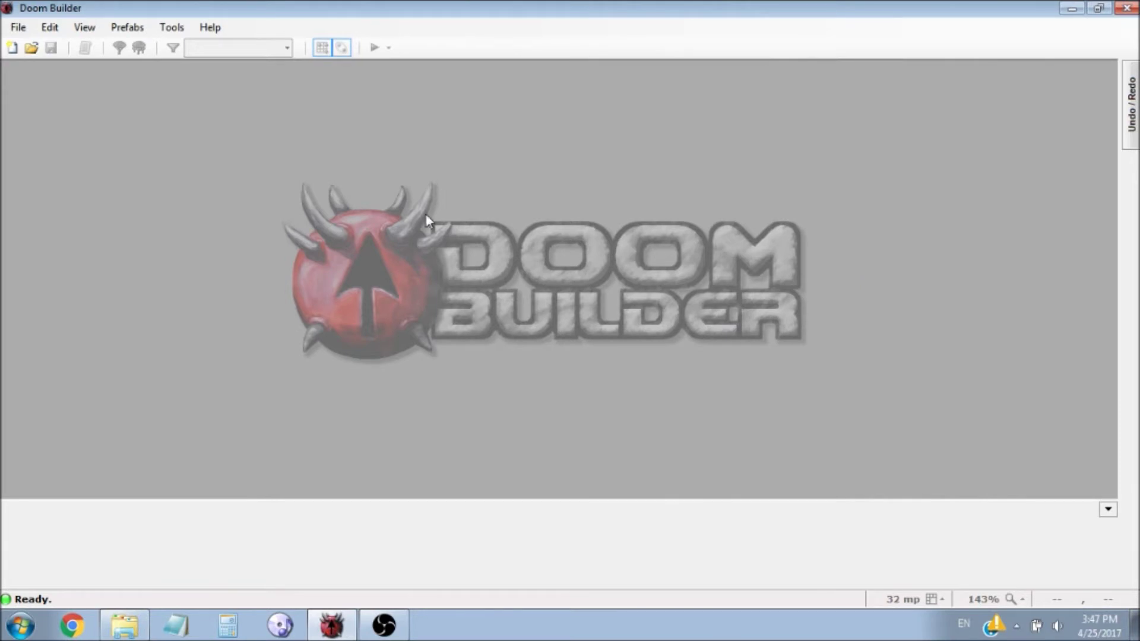
# Create a new map with the Doom 2 game configuration and the level name MAP01
pyautogui.click(18, 27)
pyautogui.click(30, 46)
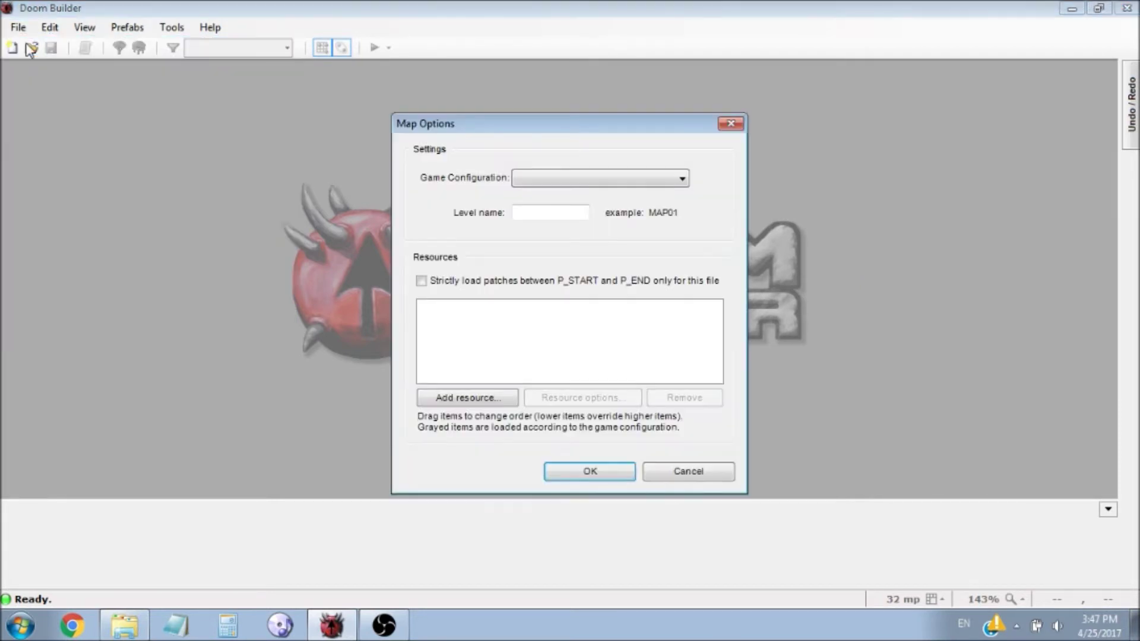
pyautogui.click(534, 178)
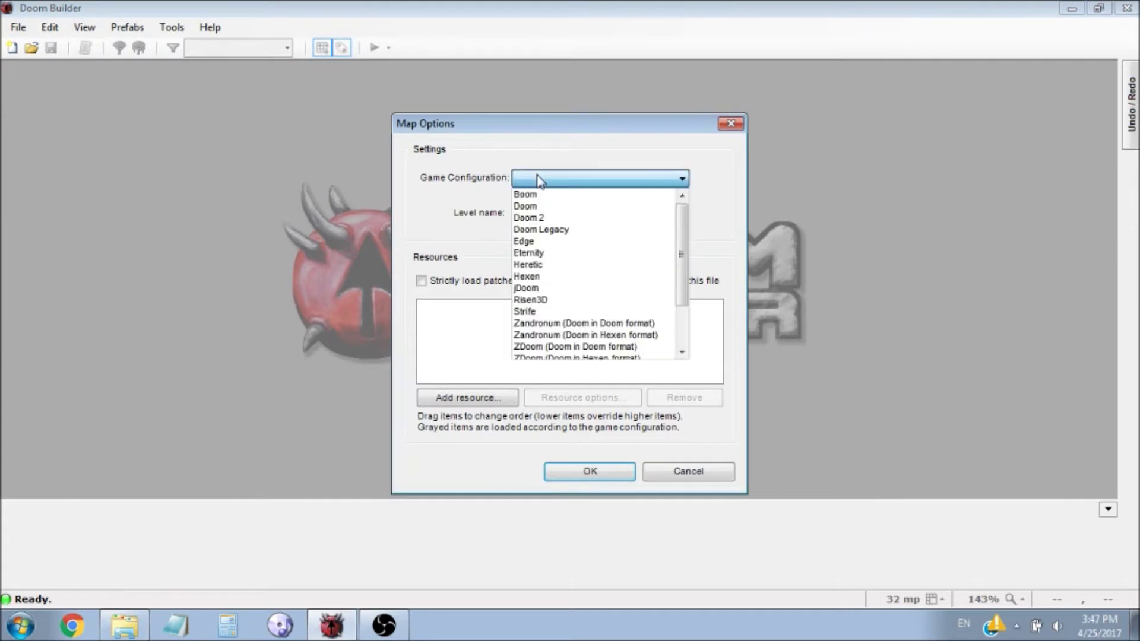
pyautogui.click(551, 216)
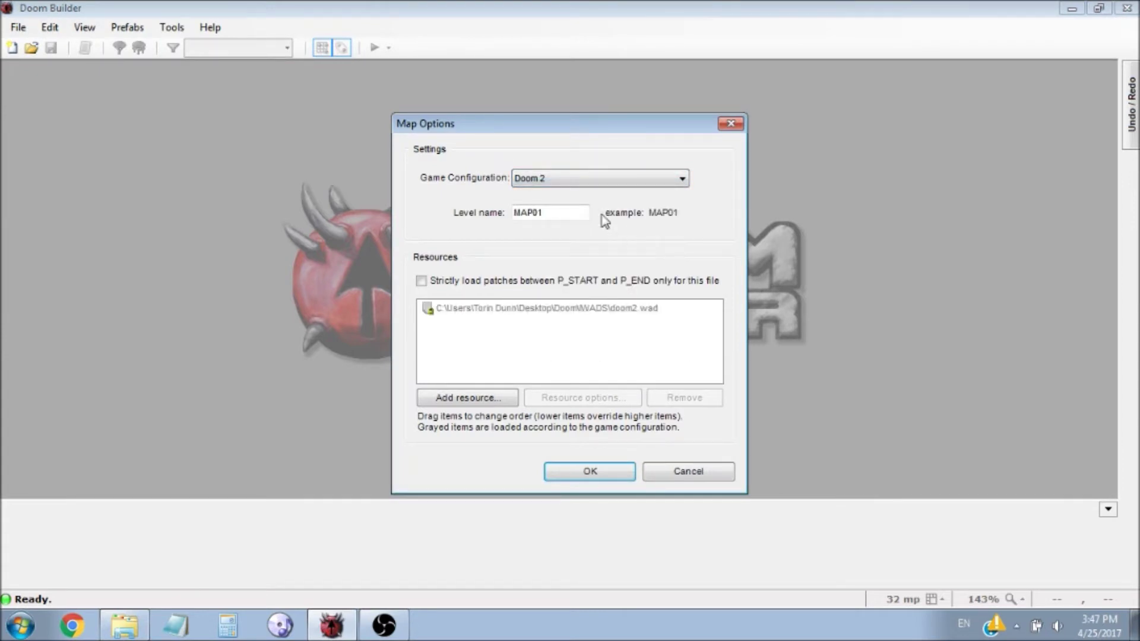
pyautogui.click(566, 184)
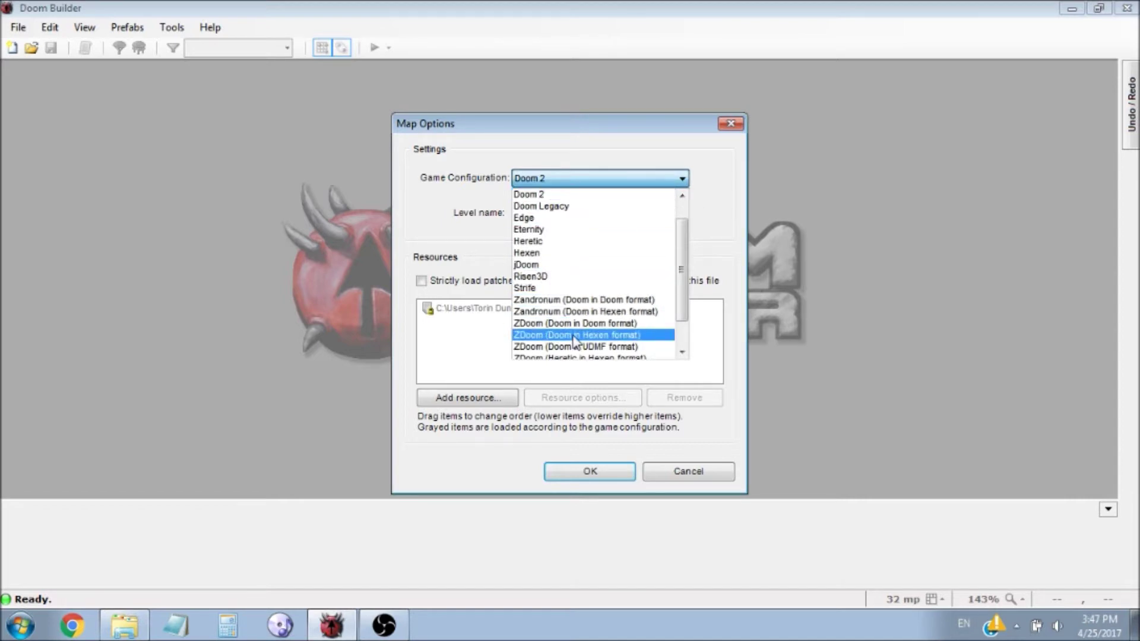
pyautogui.click(537, 195)
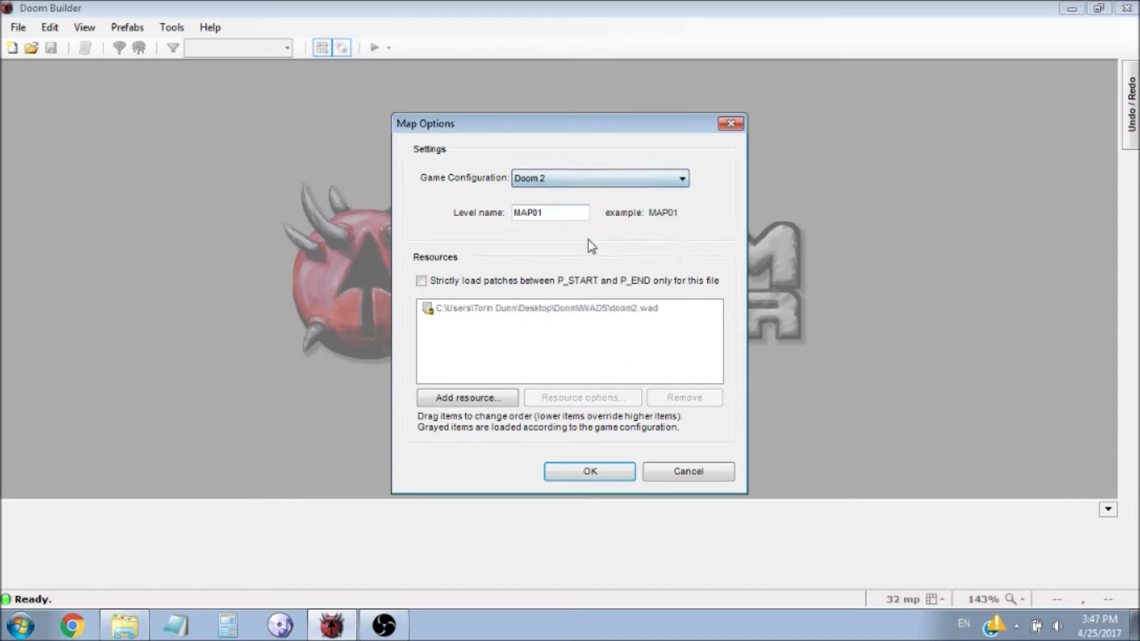
pyautogui.click(594, 472)
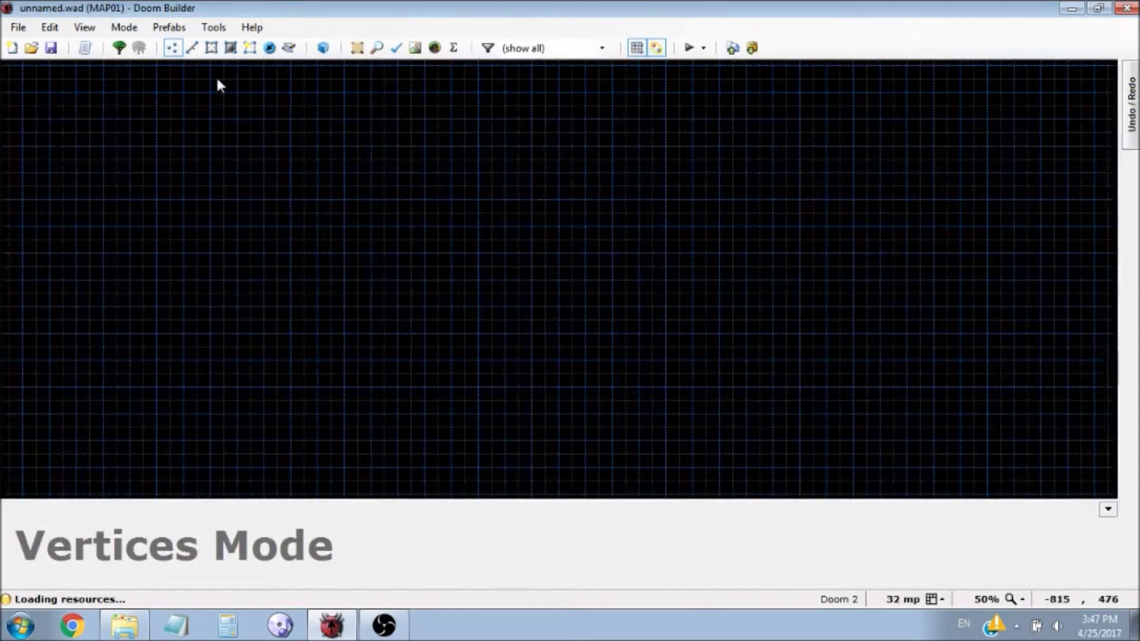
# Draw a closed rectangular room of linedefs, 384 units wide and 256 units high, on the empty grid
pyautogui.click(193, 48)
pyautogui.scroll(4, 425, 163)
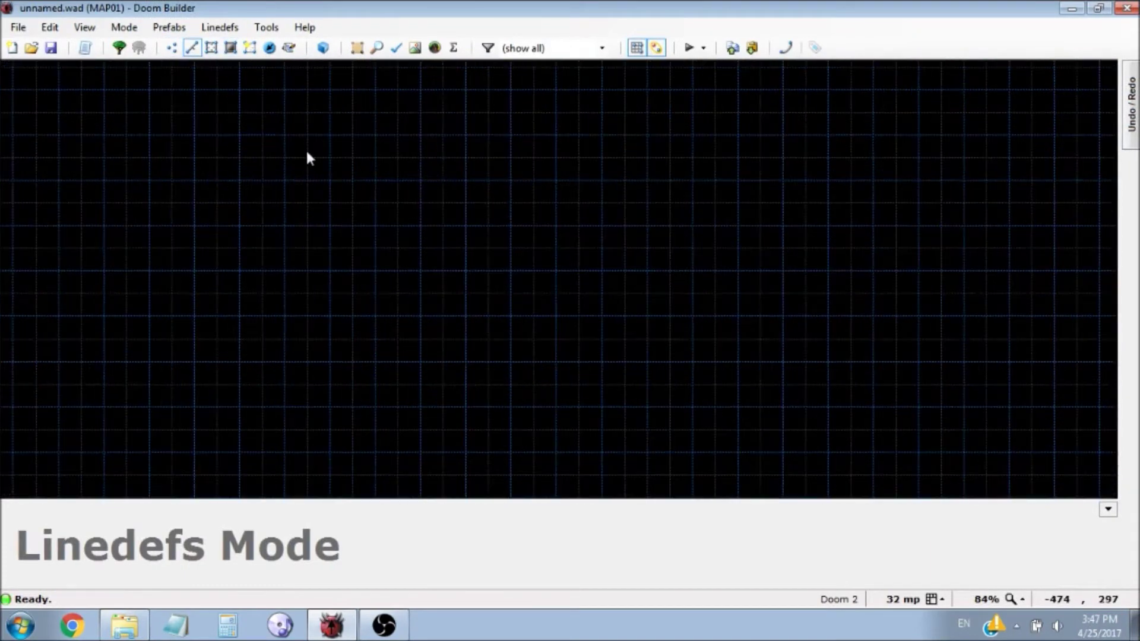
pyautogui.rightClick(150, 136)
pyautogui.click(150, 317)
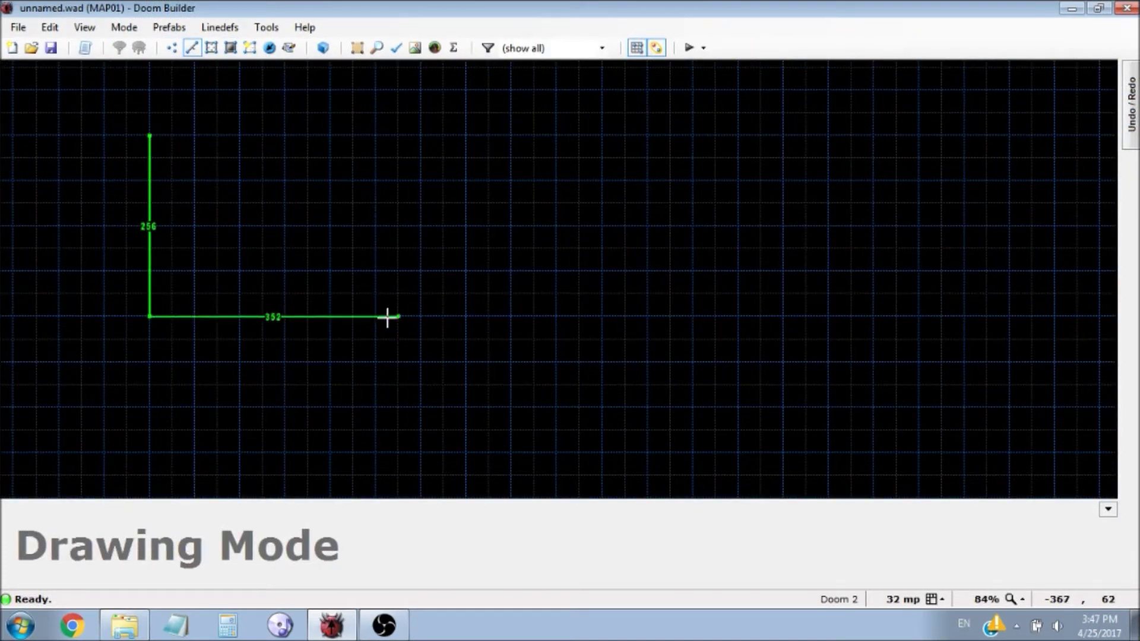
pyautogui.click(422, 316)
pyautogui.click(422, 135)
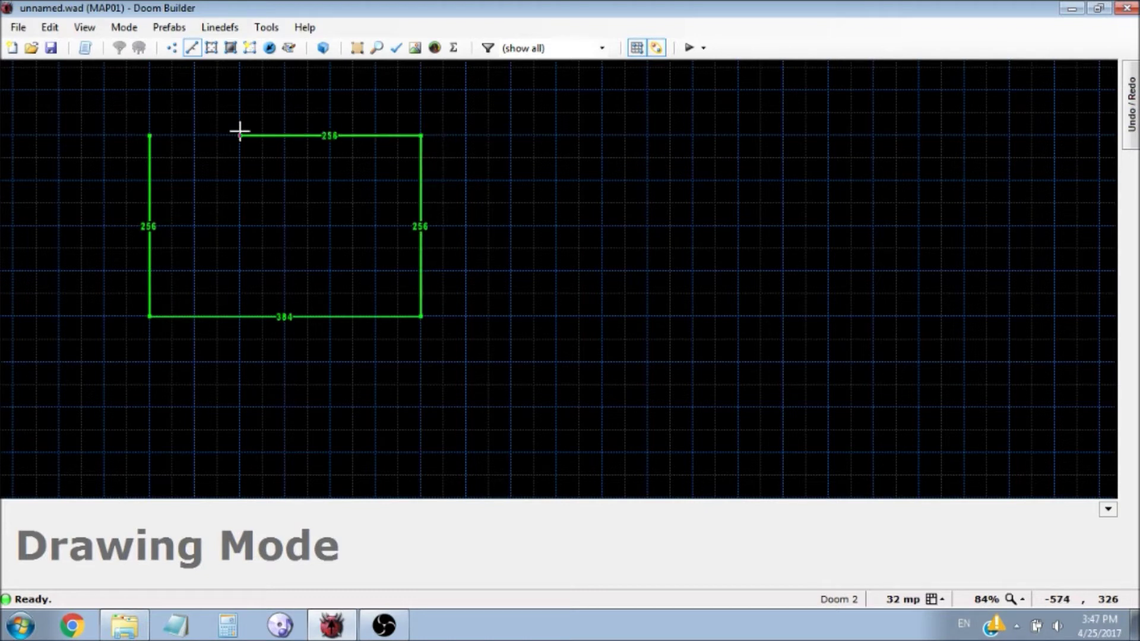
pyautogui.click(149, 136)
# Draw a separate square room, about 256 by 256 units, to the right of the first room and level with it
pyautogui.rightClick(558, 138)
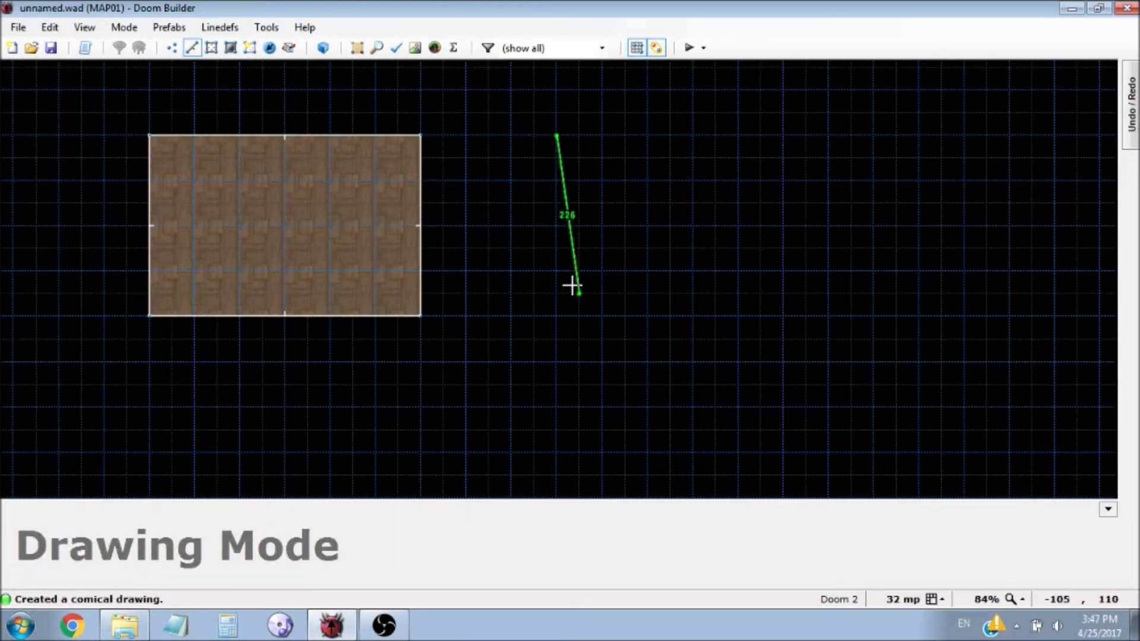
pyautogui.click(557, 316)
pyautogui.click(736, 316)
pyautogui.click(738, 136)
pyautogui.click(556, 136)
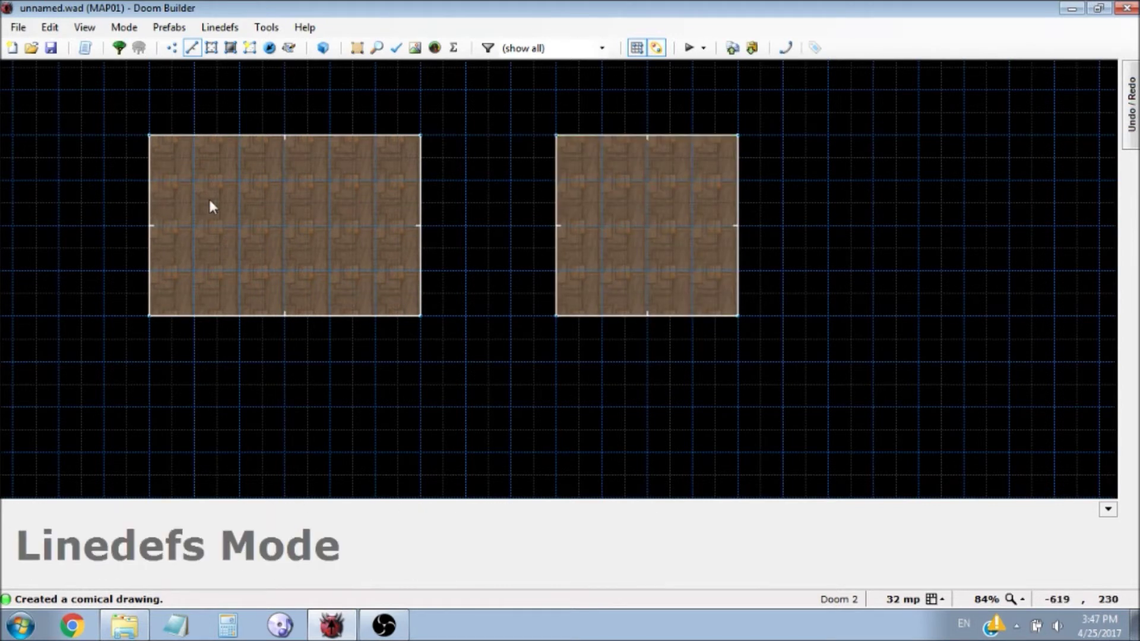
# Place a Player 1 start thing with angle 0 near the west wall of the larger room
pyautogui.click(269, 47)
pyautogui.rightClick(197, 227)
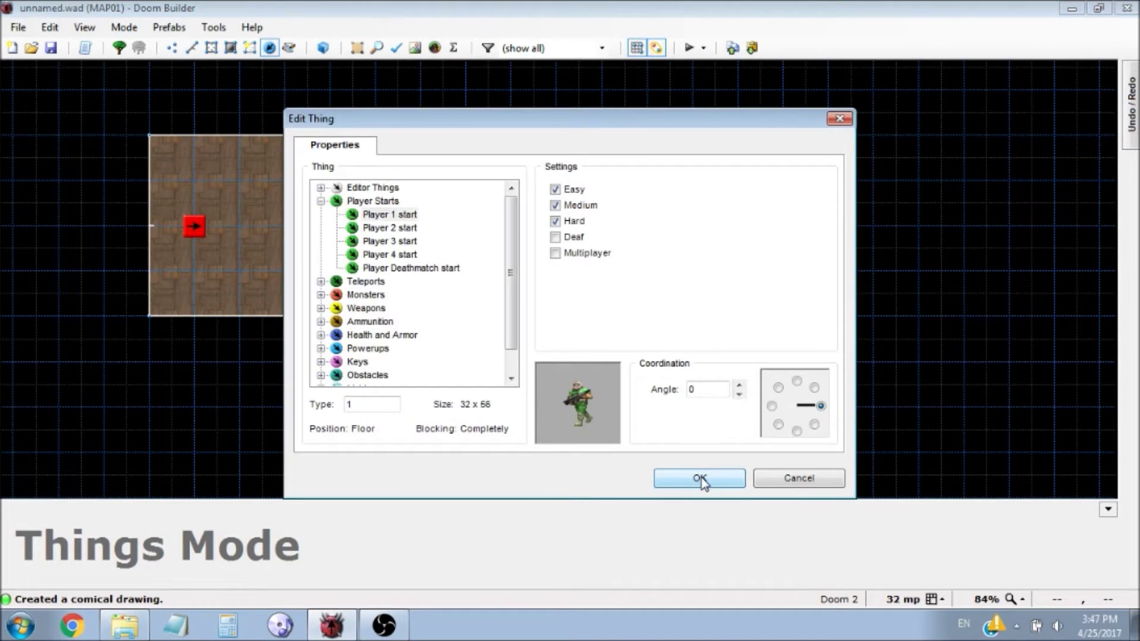
pyautogui.click(699, 478)
# Draw a 192-unit vertical linedef inside the larger room, east of the player start and short of both walls
pyautogui.scroll(-1, 72, 358)
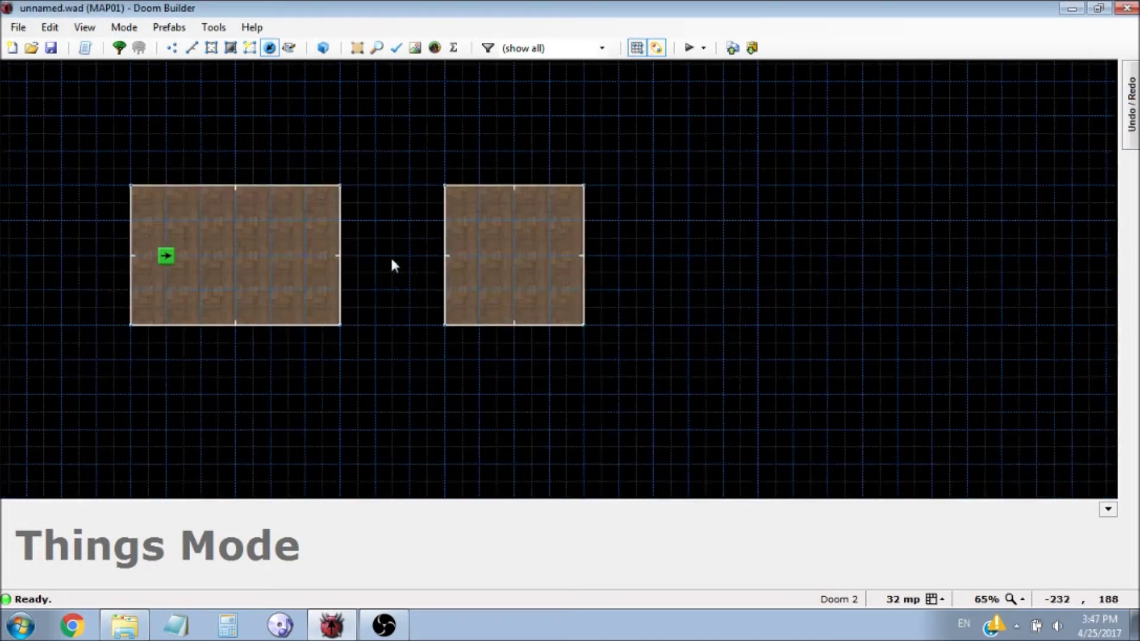
pyautogui.scroll(1, 401, 262)
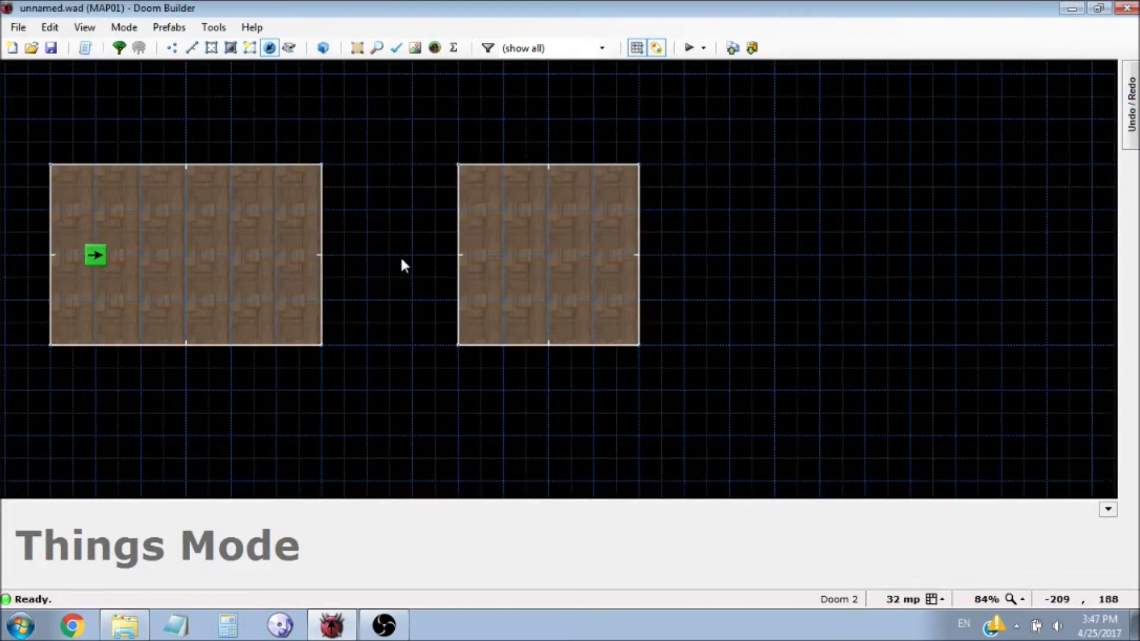
pyautogui.click(191, 47)
pyautogui.scroll(-1, 490, 323)
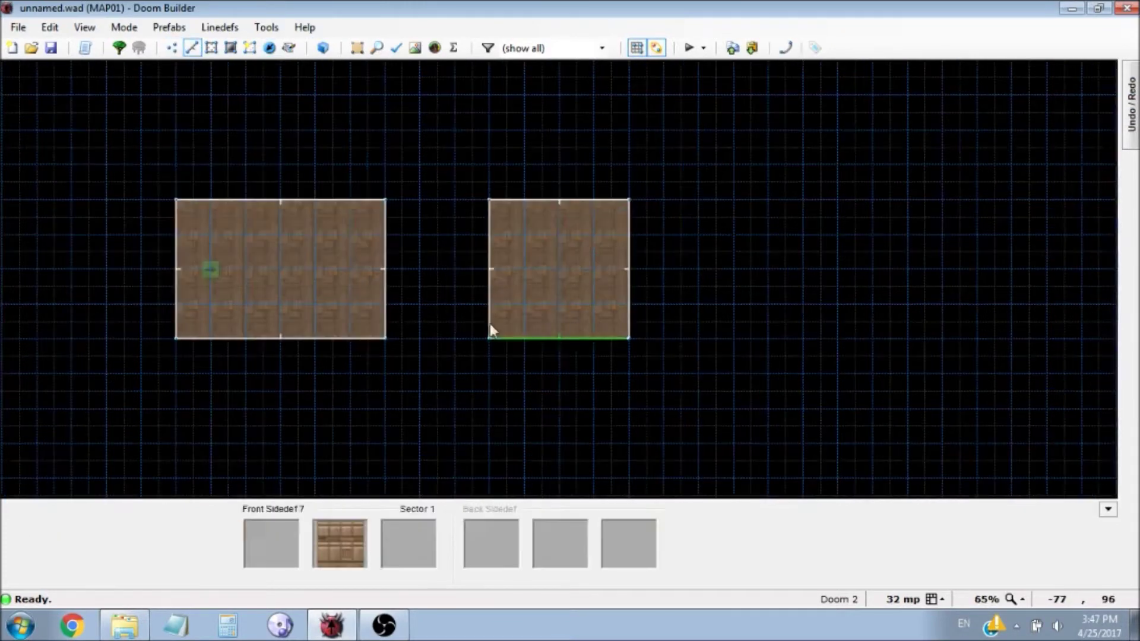
pyautogui.scroll(3, 288, 297)
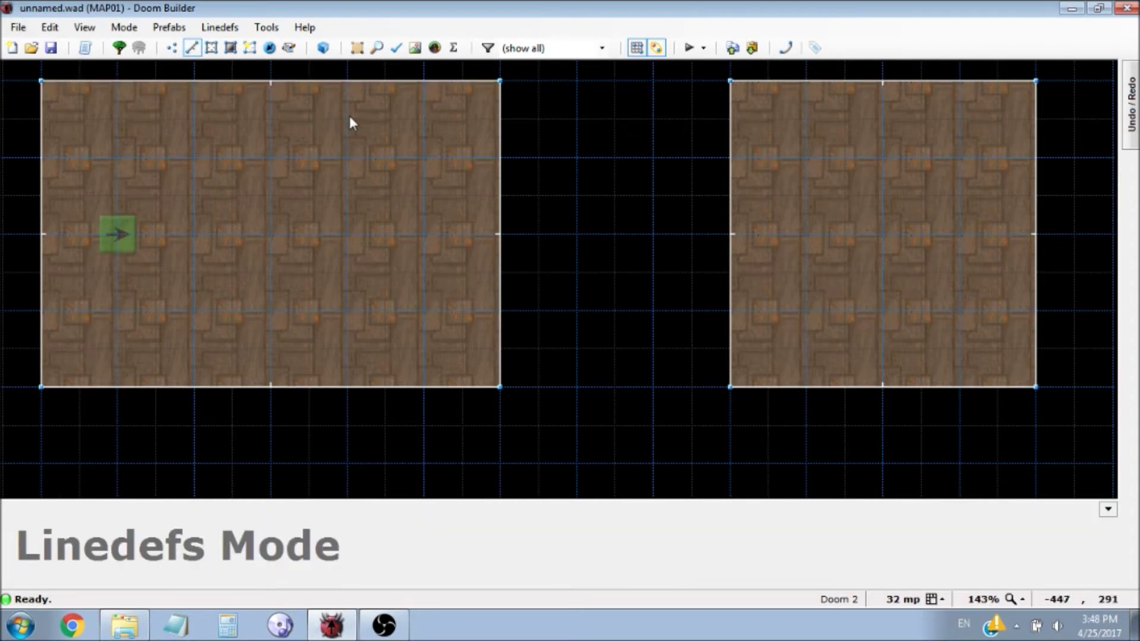
pyautogui.press('d')
pyautogui.click(348, 119)
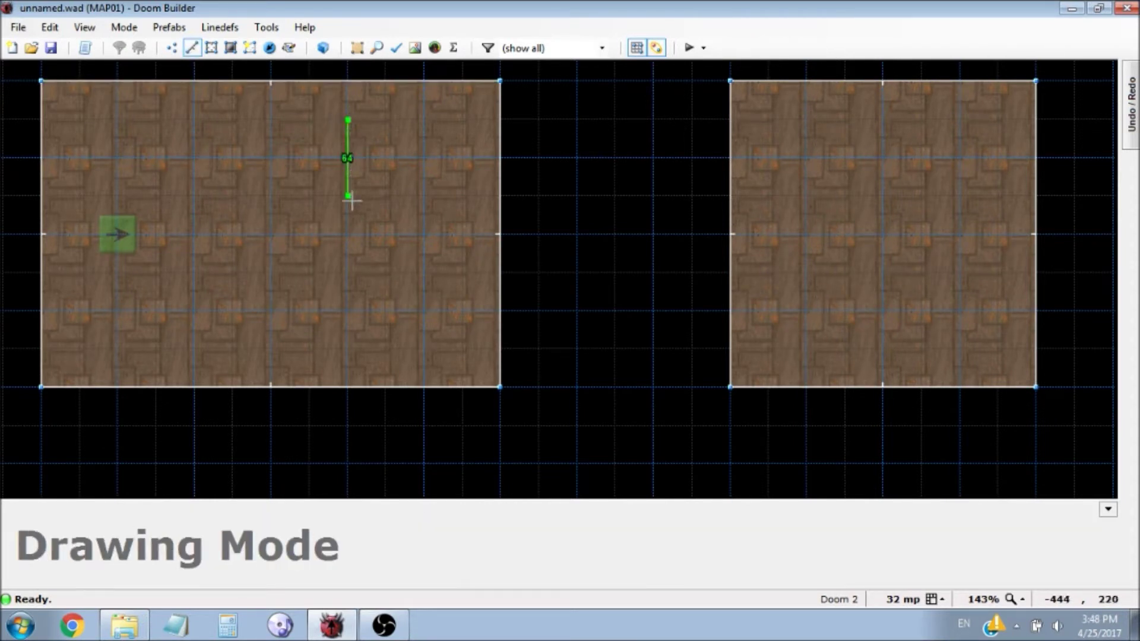
pyautogui.rightClick(348, 349)
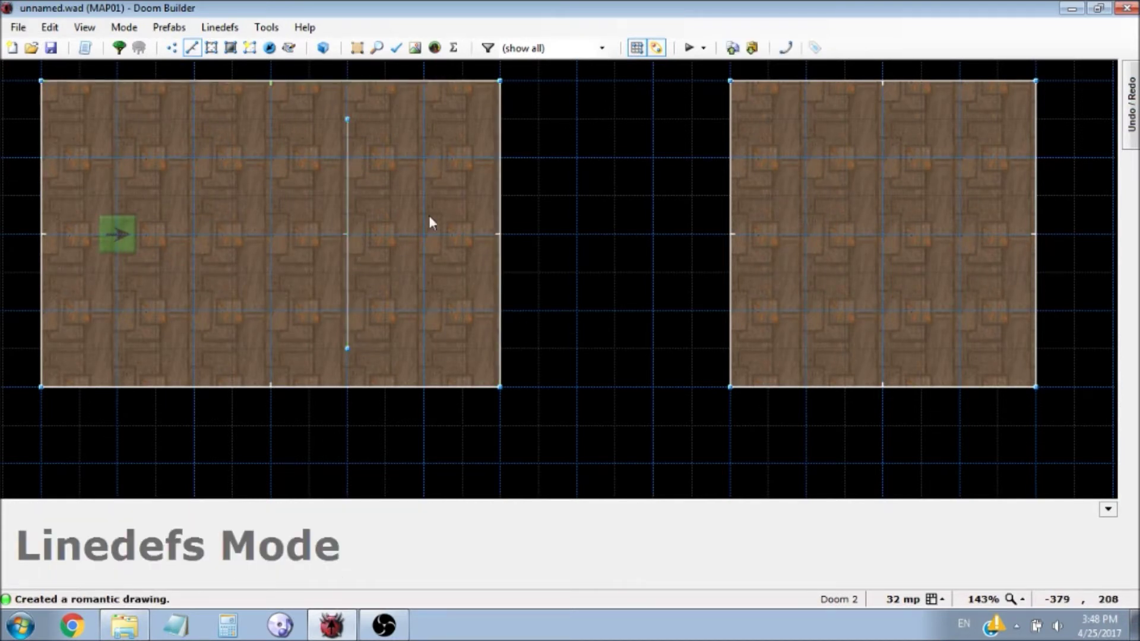
pyautogui.click(269, 48)
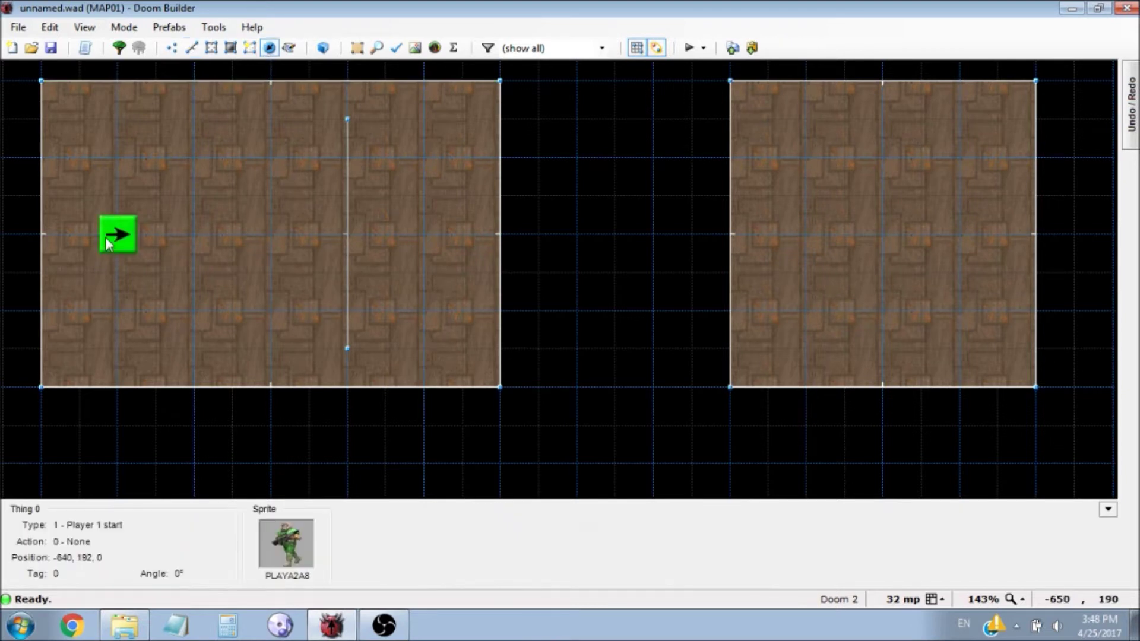
pyautogui.moveTo(137, 290); pyautogui.dragTo(150, 235)
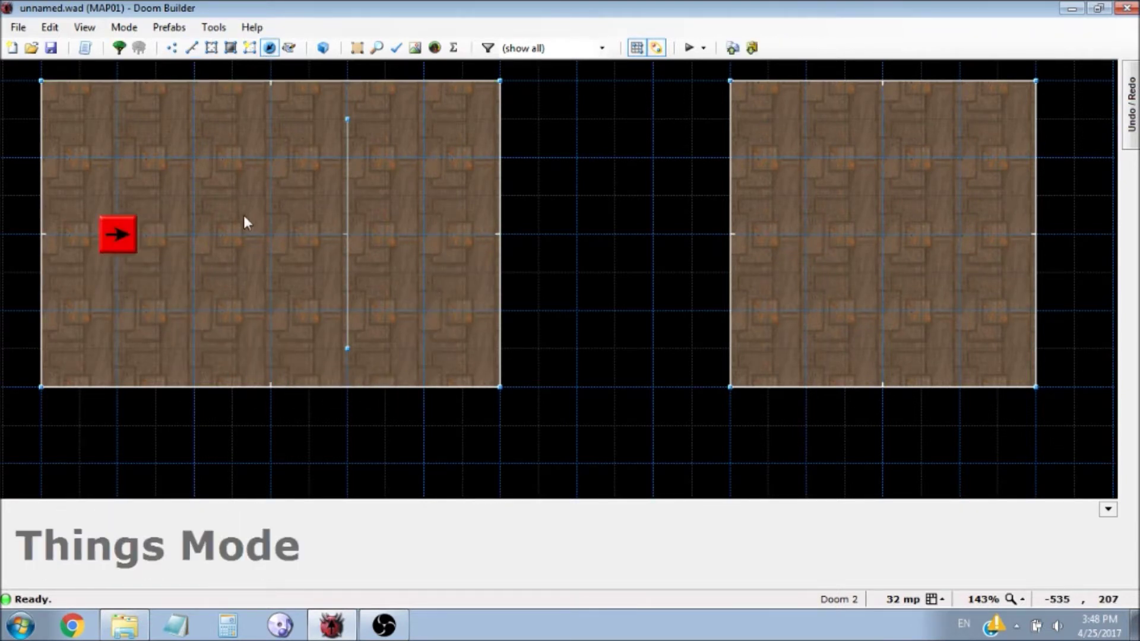
# Move both end vertices of the inner vertical line onto the room's north and south walls, dividing the room
pyautogui.press('v')
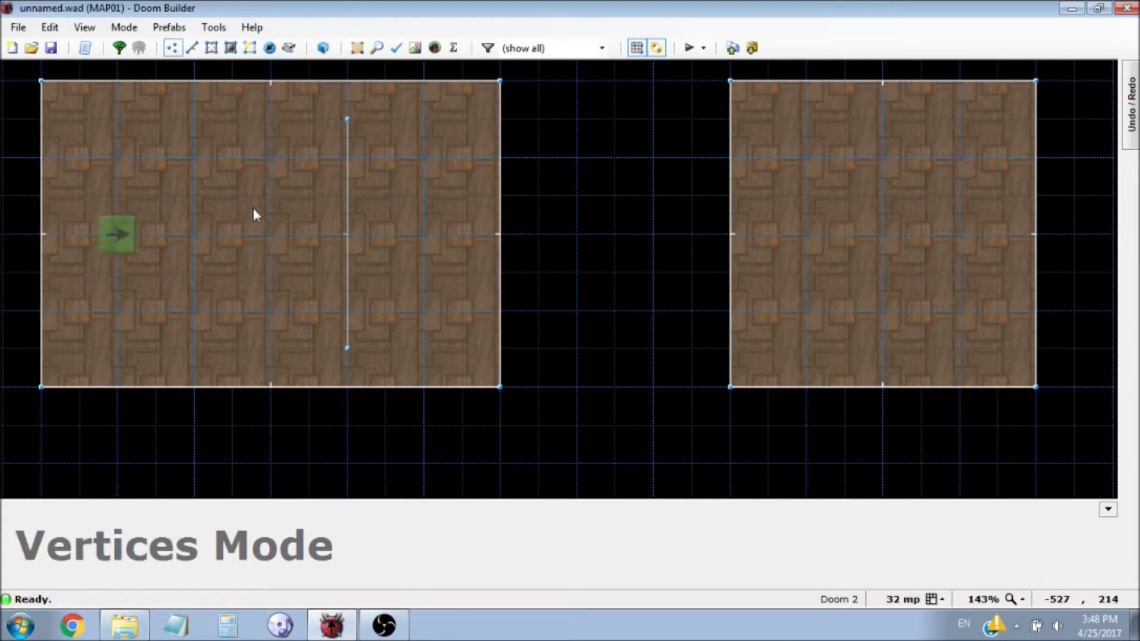
pyautogui.moveTo(347, 120); pyautogui.dragTo(348, 83)
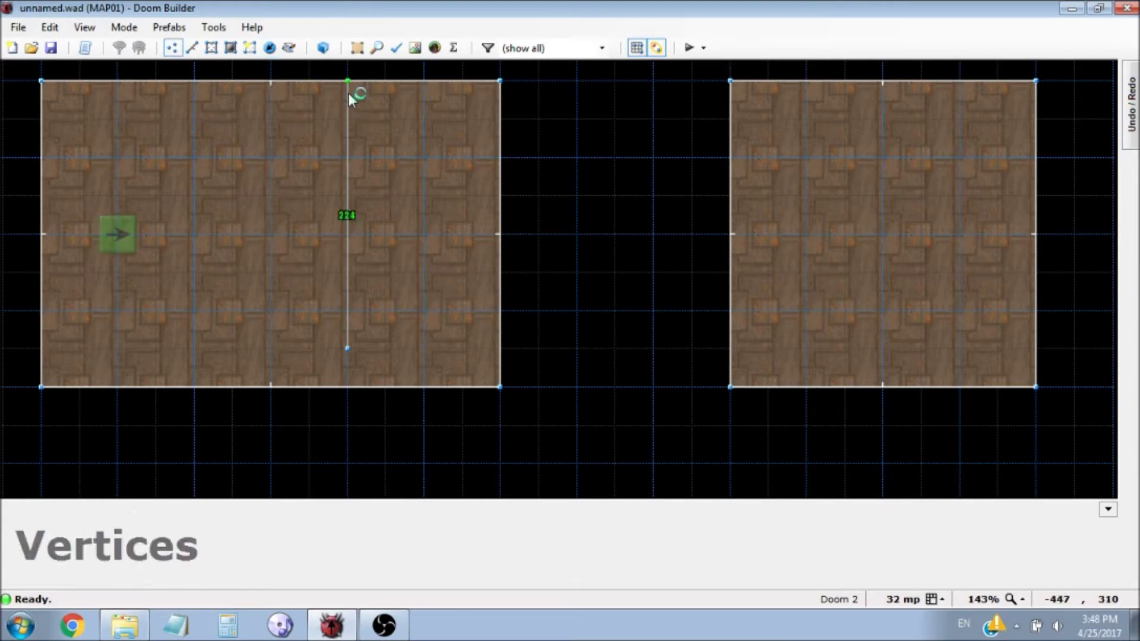
pyautogui.moveTo(355, 352); pyautogui.dragTo(358, 387)
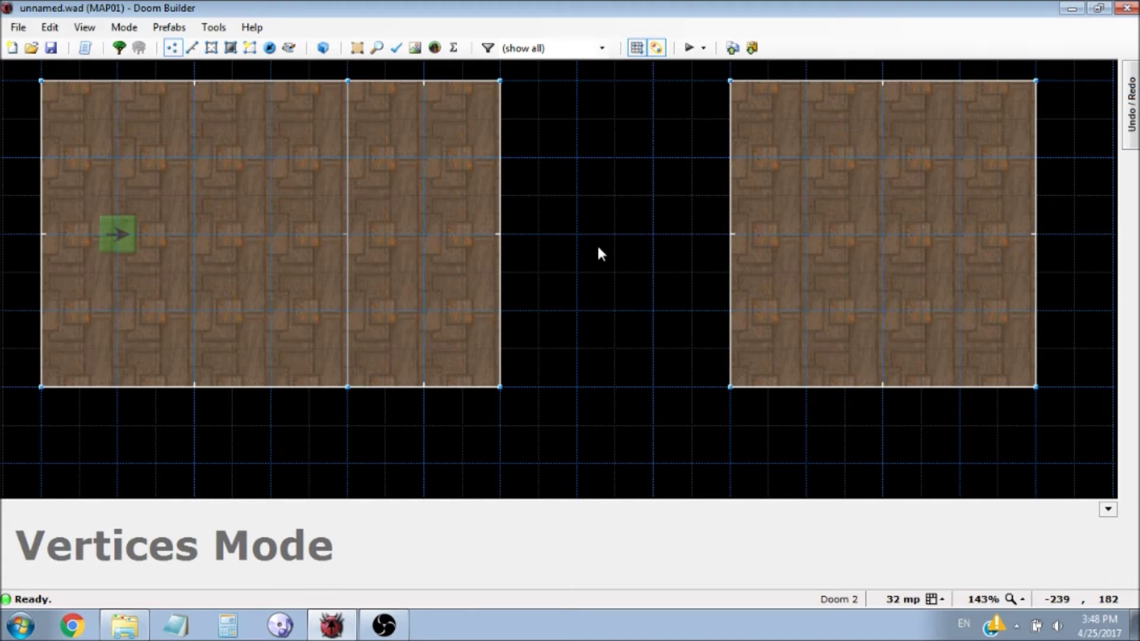
# Open the properties of the dividing linedef in the larger room and set its tag to 1
pyautogui.scroll(-3, 249, 299)
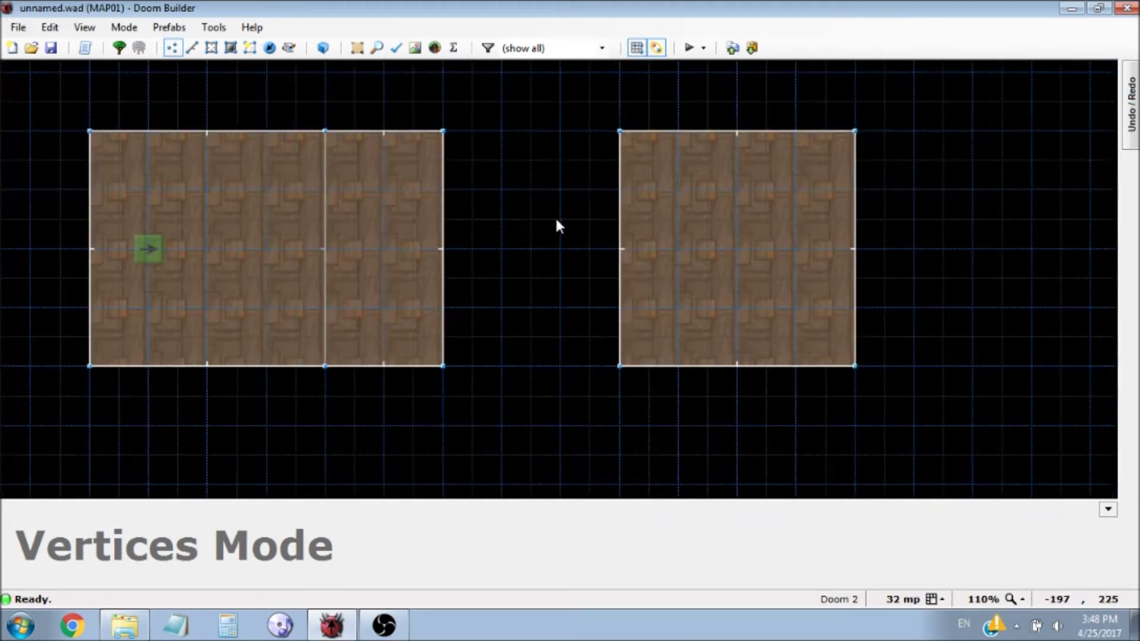
pyautogui.click(191, 48)
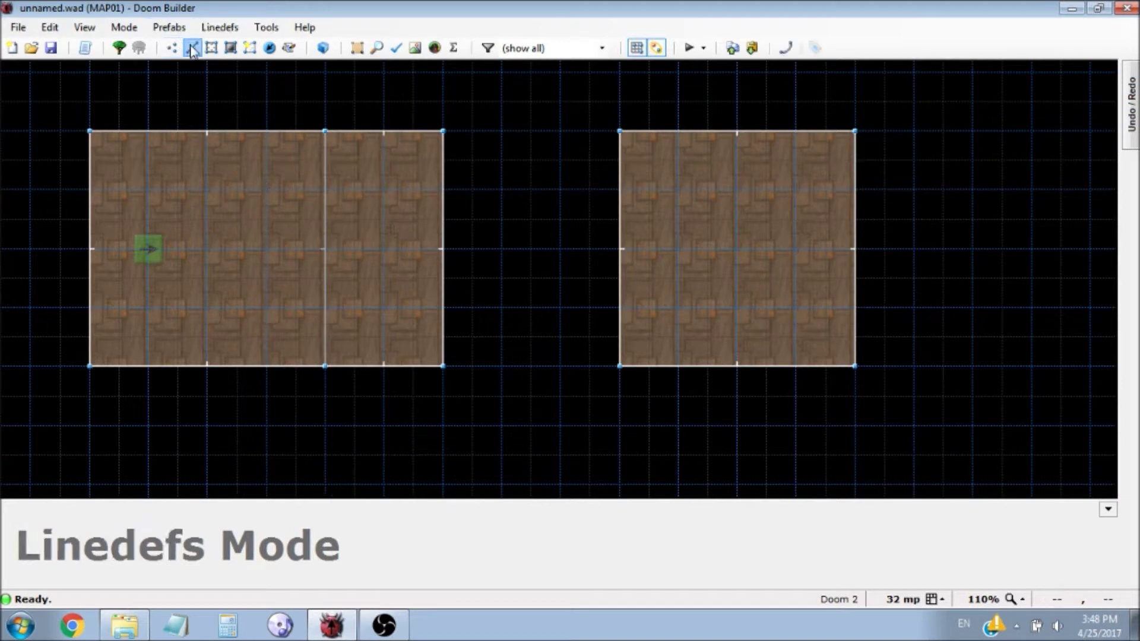
pyautogui.rightClick(322, 241)
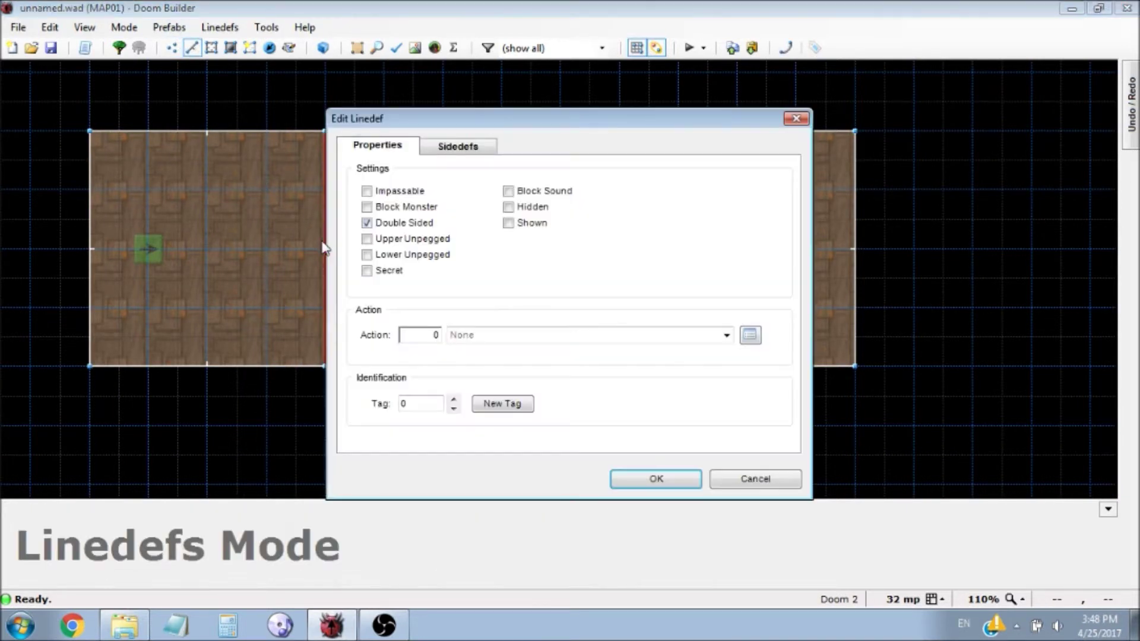
pyautogui.doubleClick(421, 405)
pyautogui.write('1')
# Assign the WR Teleport action to the dividing linedef, choosing it among the predefined teleport actions, and apply the linedef properties
pyautogui.click(750, 335)
pyautogui.click(423, 285)
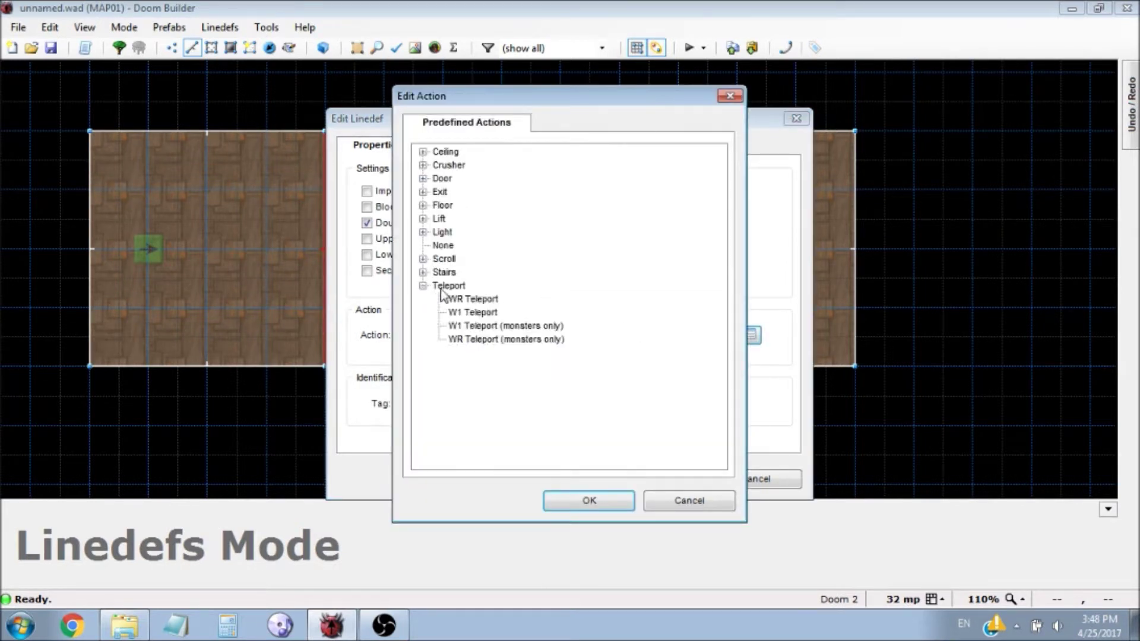
pyautogui.click(467, 300)
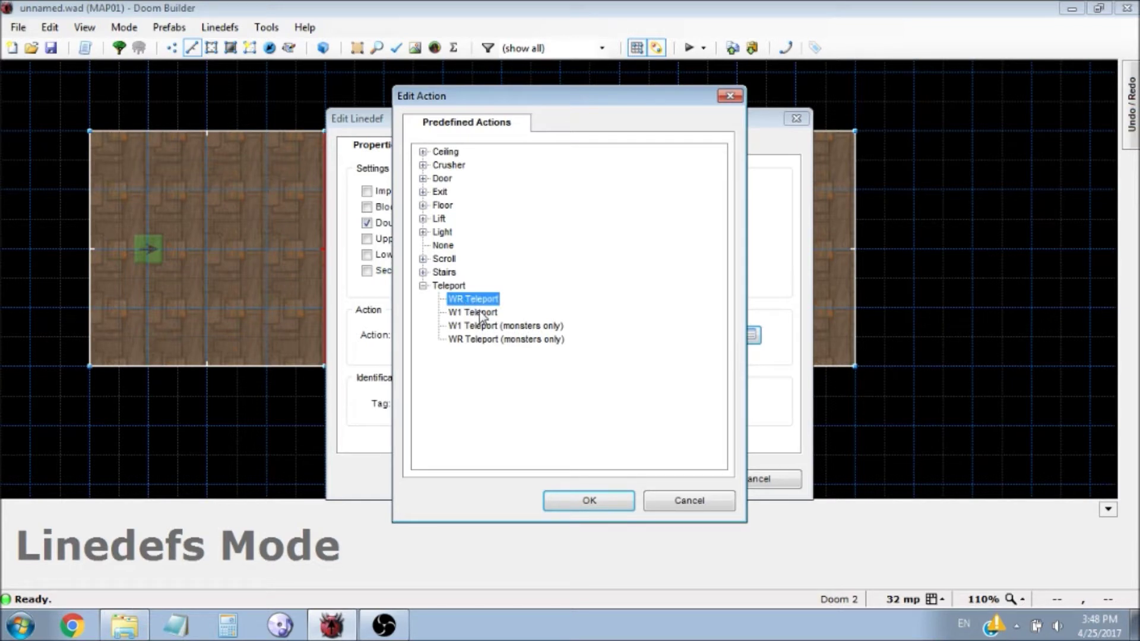
pyautogui.click(479, 314)
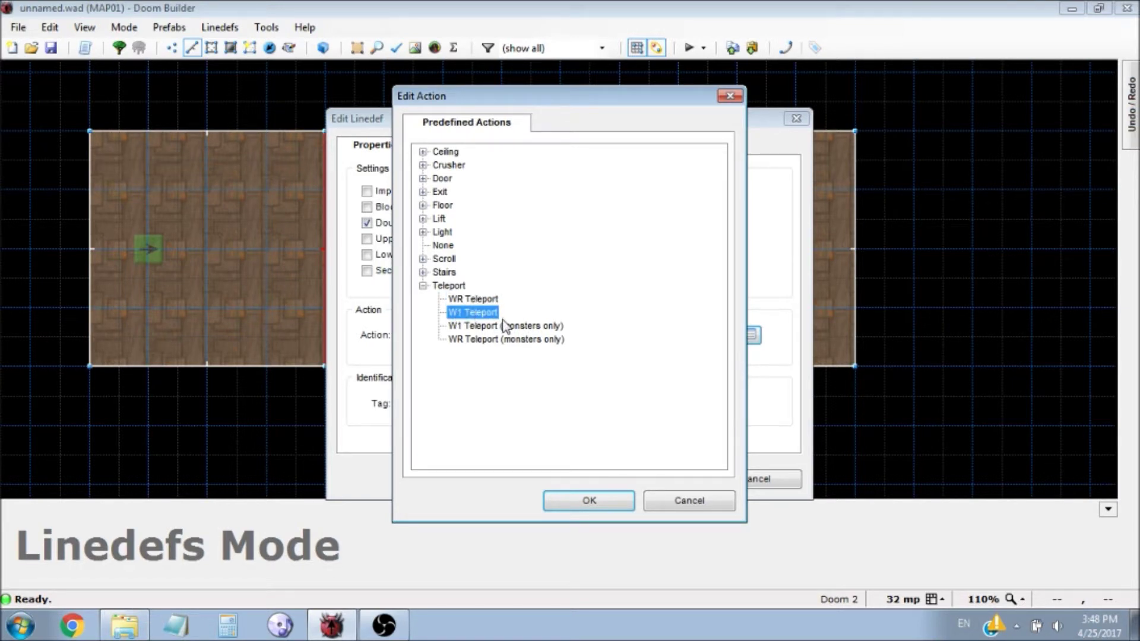
pyautogui.click(478, 300)
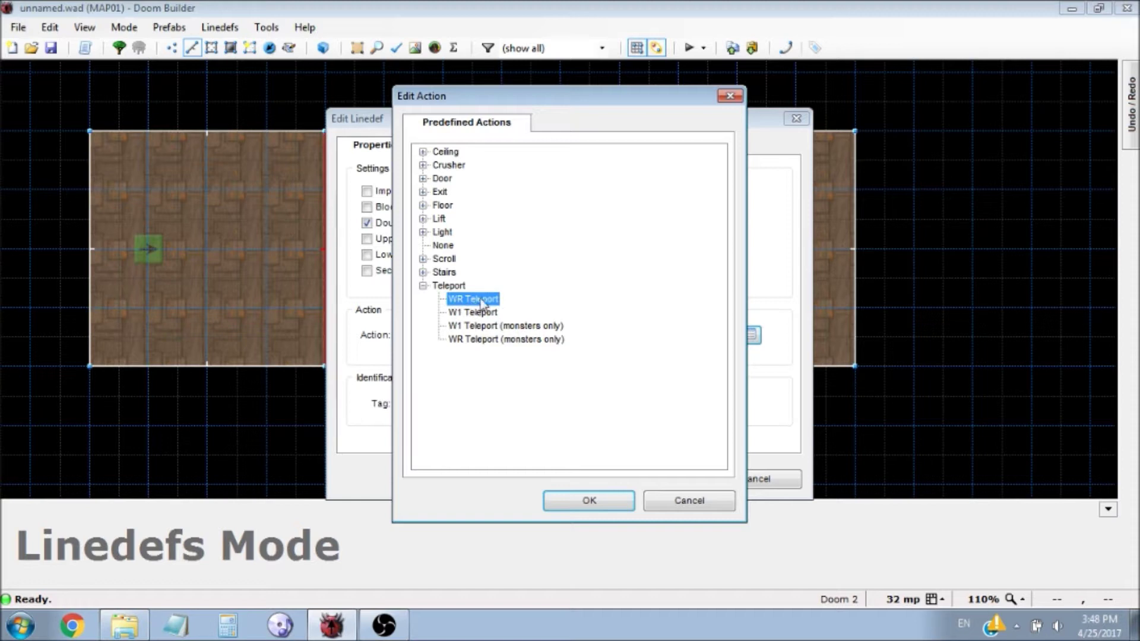
pyautogui.click(493, 326)
pyautogui.click(496, 340)
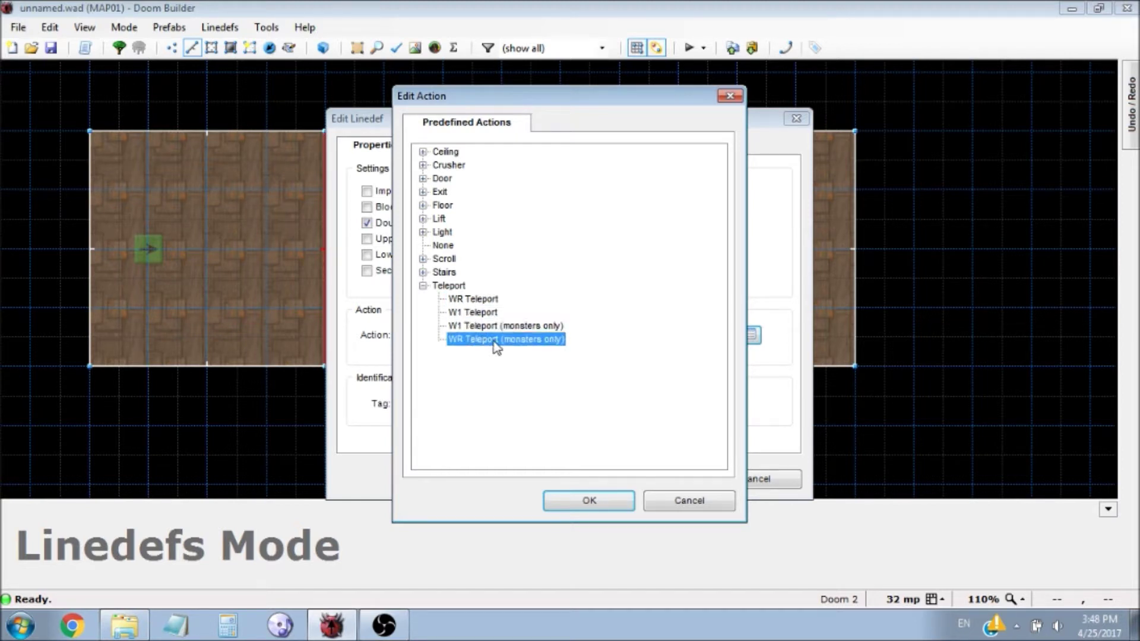
pyautogui.click(495, 327)
pyautogui.click(496, 340)
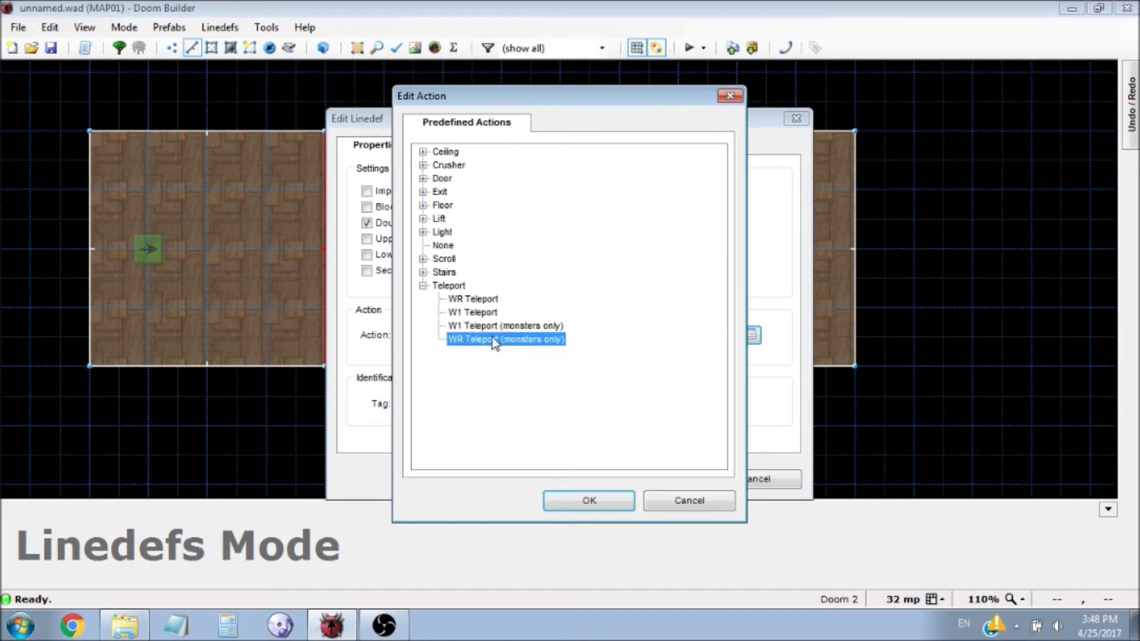
pyautogui.click(480, 299)
pyautogui.click(585, 501)
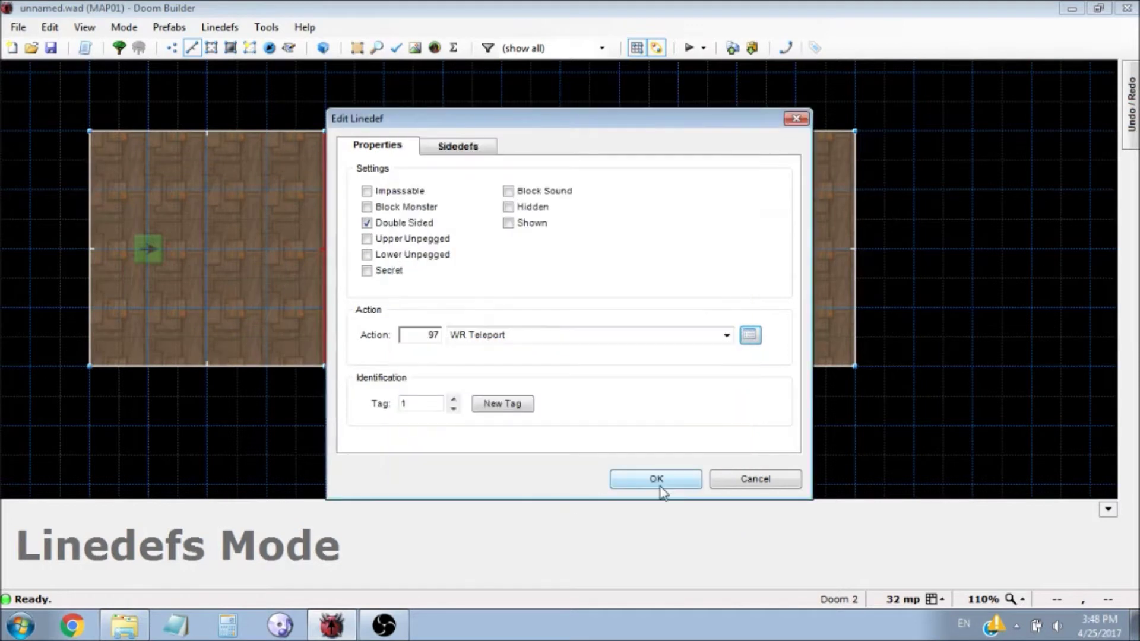
pyautogui.click(659, 478)
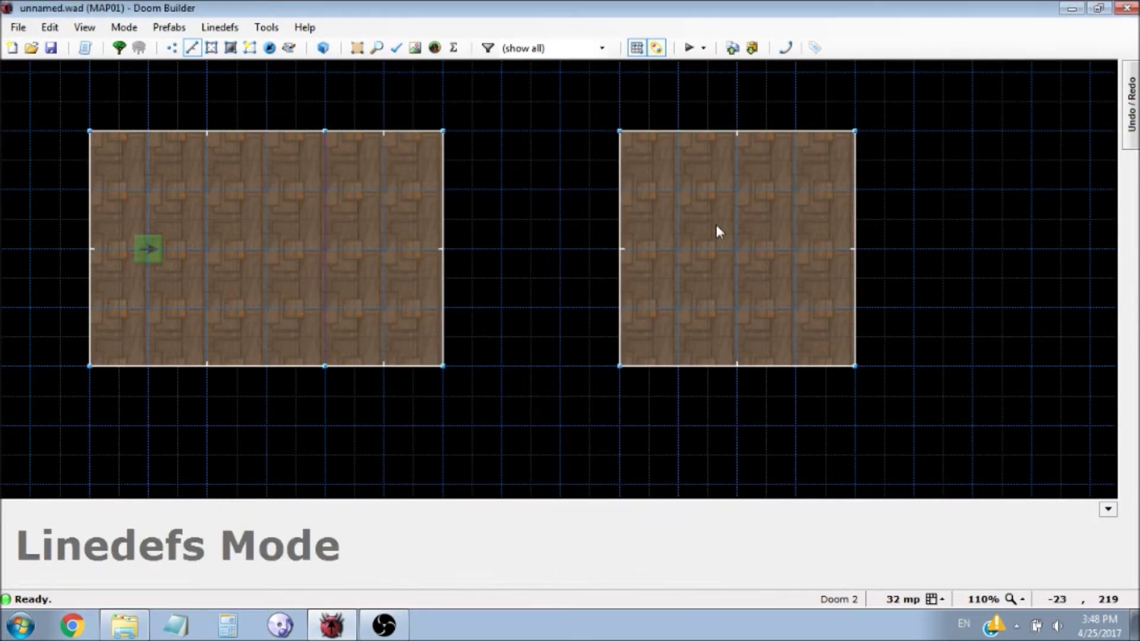
# Draw a 64 by 64 unit square sector in the centre of the separate, smaller room
pyautogui.scroll(-1, 313, 262)
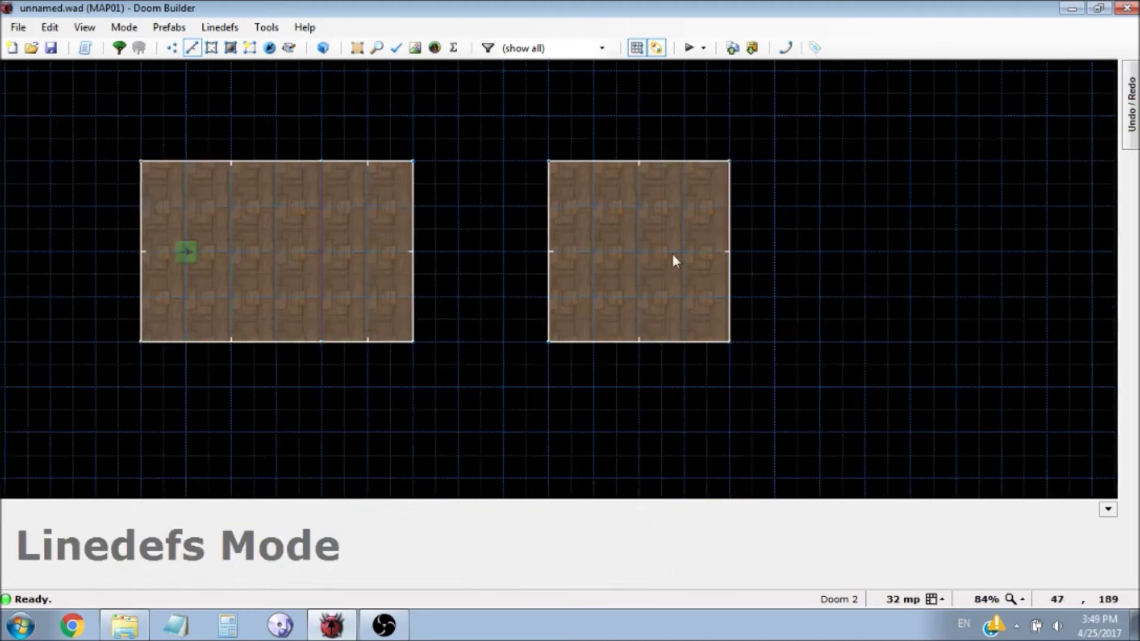
pyautogui.scroll(3, 706, 245)
pyautogui.scroll(-1, 514, 209)
pyautogui.press('d')
pyautogui.click(511, 210)
pyautogui.click(511, 286)
pyautogui.click(587, 287)
pyautogui.click(588, 210)
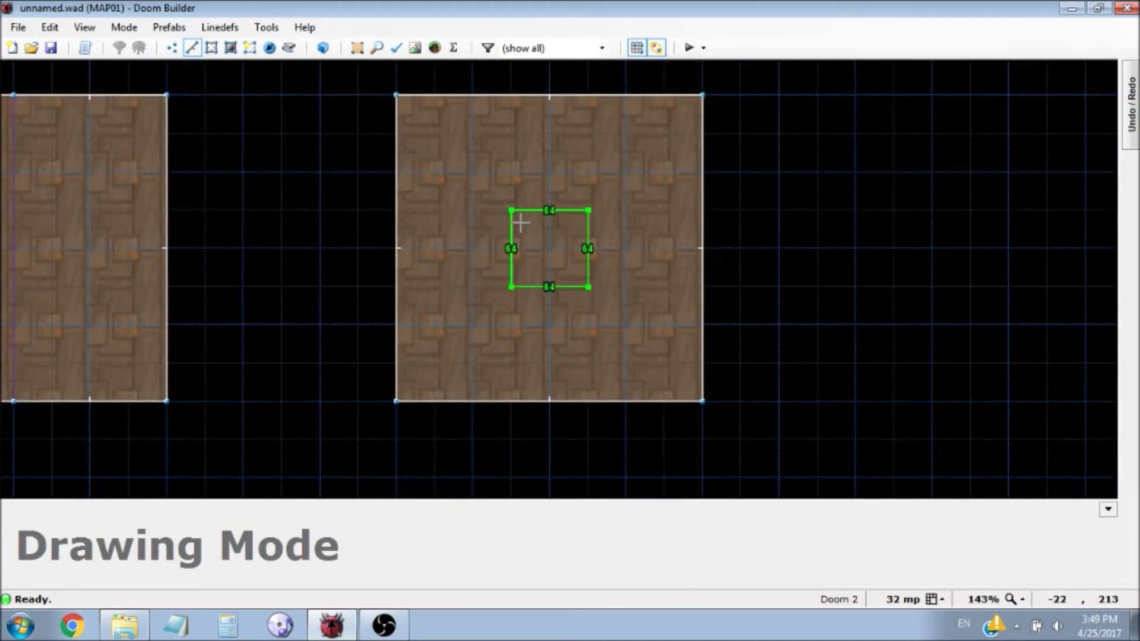
pyautogui.click(512, 210)
# Insert a thing in the middle of the small square sector and make it a Teleport Destination
pyautogui.press('t')
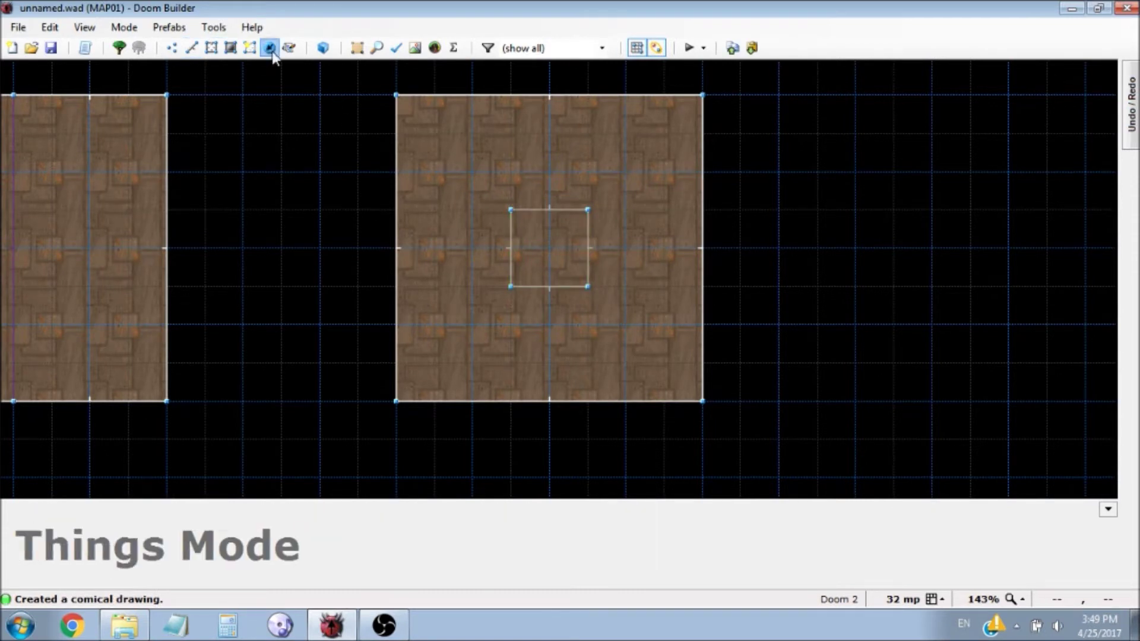
pyautogui.rightClick(555, 253)
pyautogui.click(320, 201)
pyautogui.click(321, 215)
pyautogui.click(377, 228)
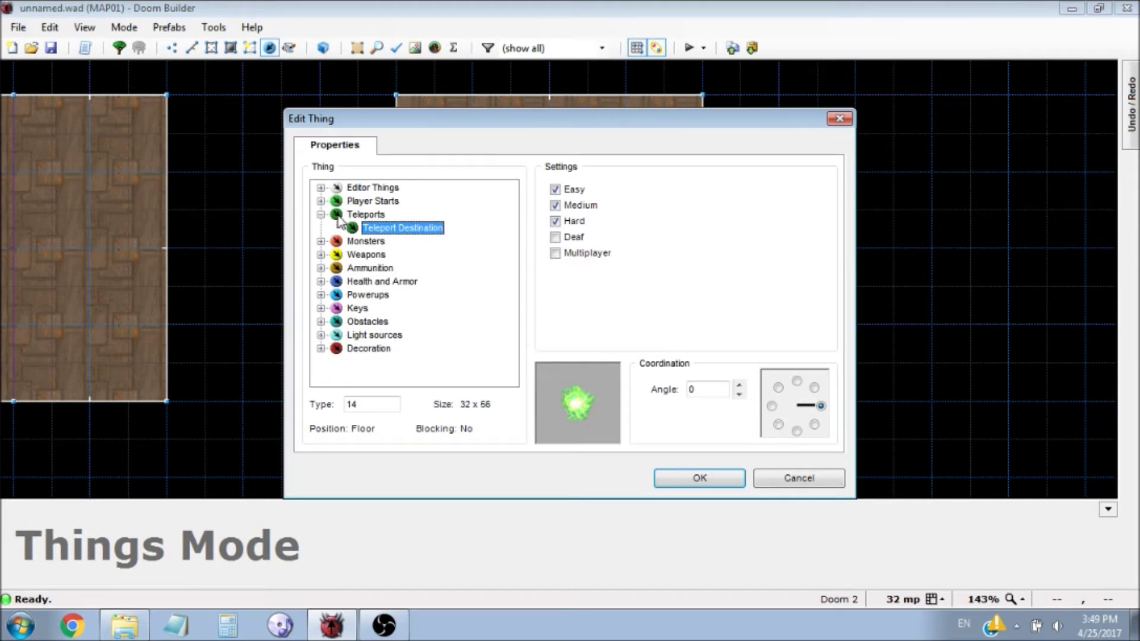
# Try the cardinal facing directions for the teleport destination, leave its angle at 0, and apply the thing properties
pyautogui.click(797, 382)
pyautogui.click(772, 406)
pyautogui.click(797, 431)
pyautogui.click(821, 407)
pyautogui.click(797, 381)
pyautogui.click(821, 406)
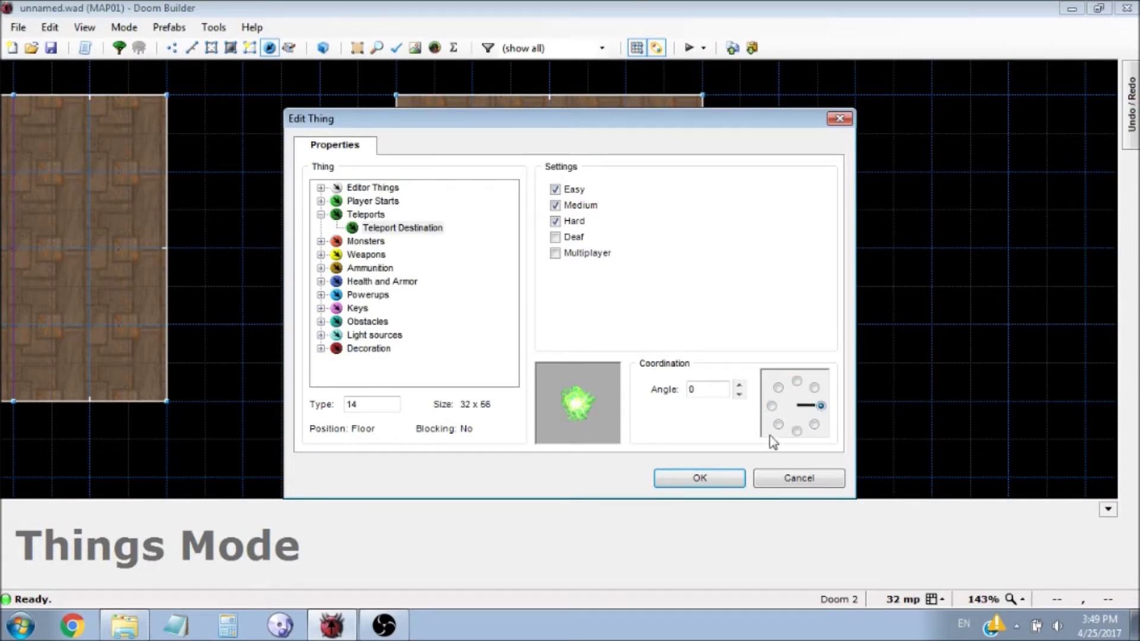
pyautogui.click(710, 476)
# Set the tag of the small square sector around the teleport destination to 1 and apply the sector properties
pyautogui.scroll(-1, 697, 470)
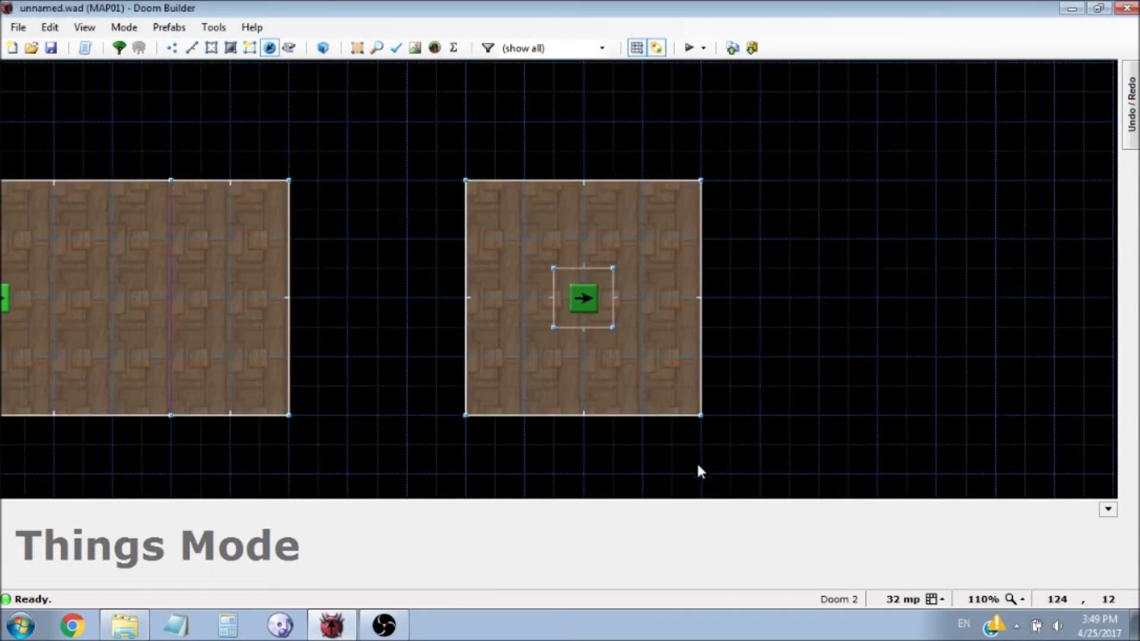
pyautogui.press('s')
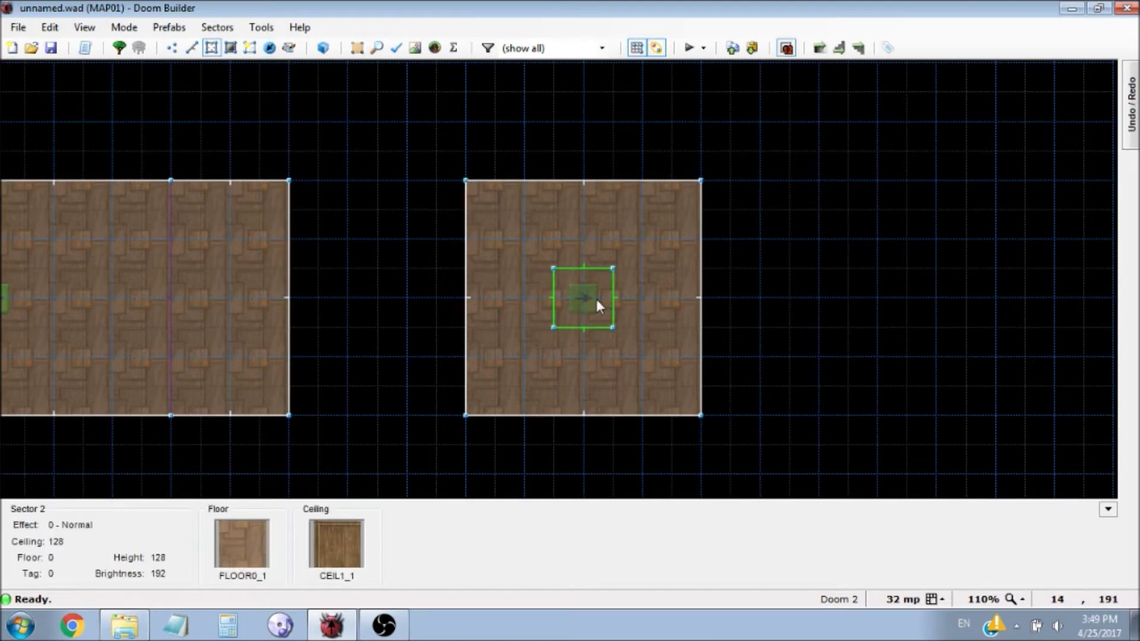
pyautogui.rightClick(596, 306)
pyautogui.click(569, 425)
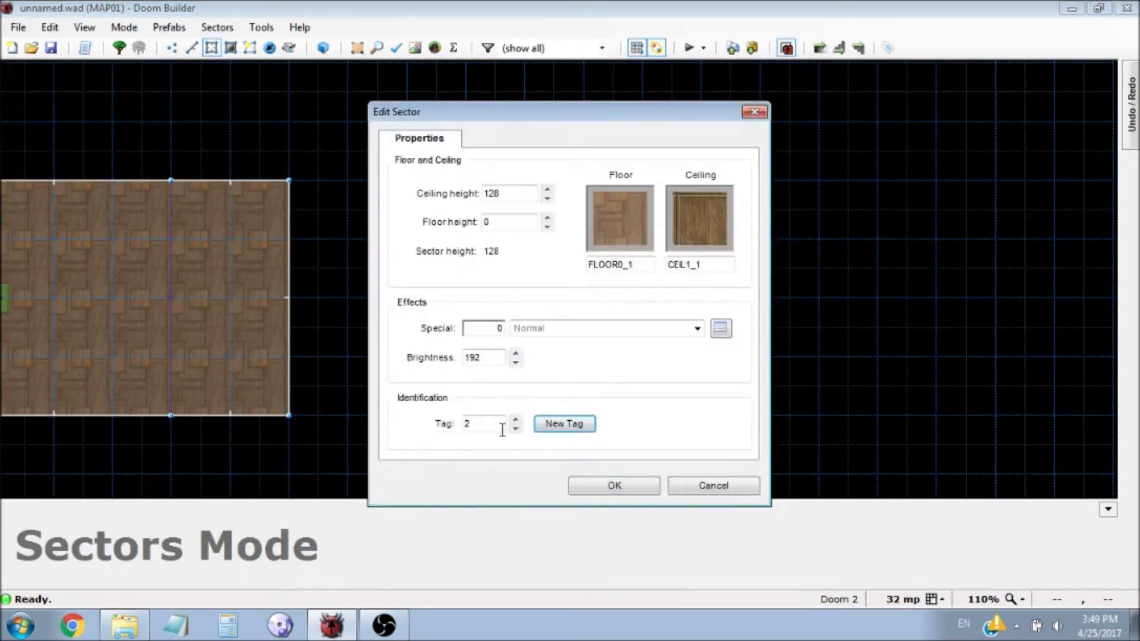
pyautogui.doubleClick(479, 424)
pyautogui.write('1')
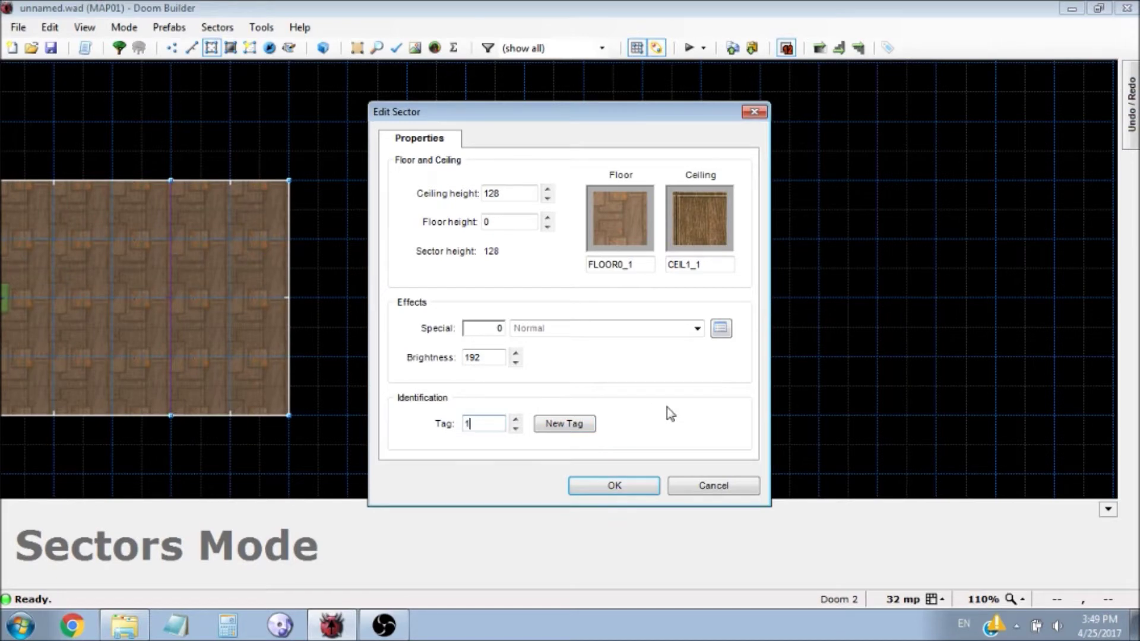
pyautogui.click(620, 485)
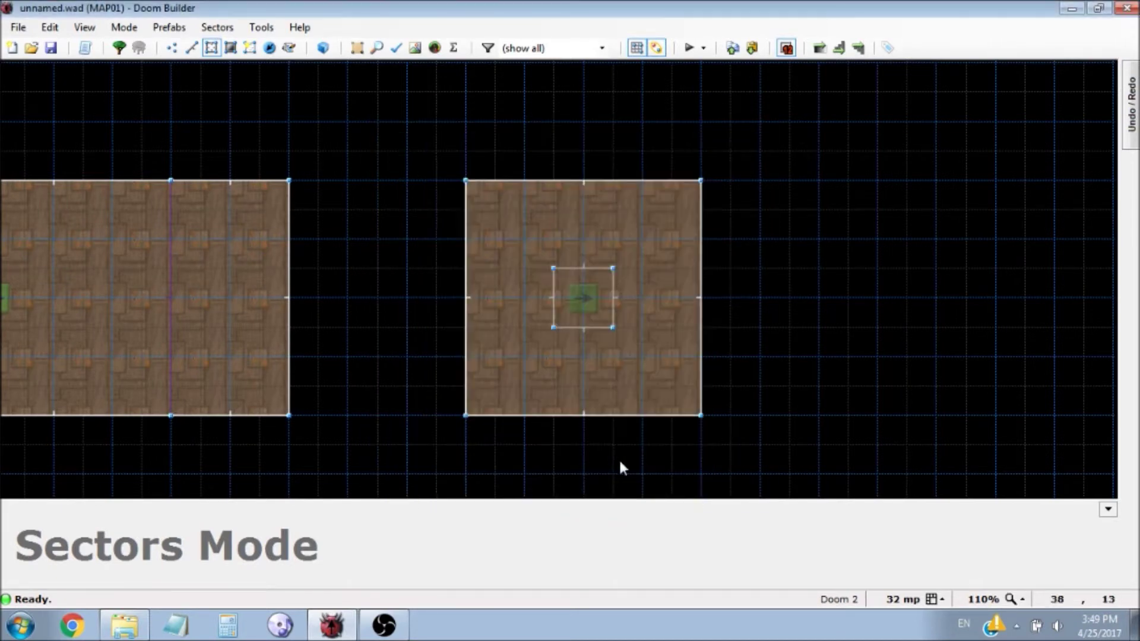
pyautogui.scroll(-1, 626, 451)
pyautogui.scroll(1, 470, 440)
pyautogui.click(191, 48)
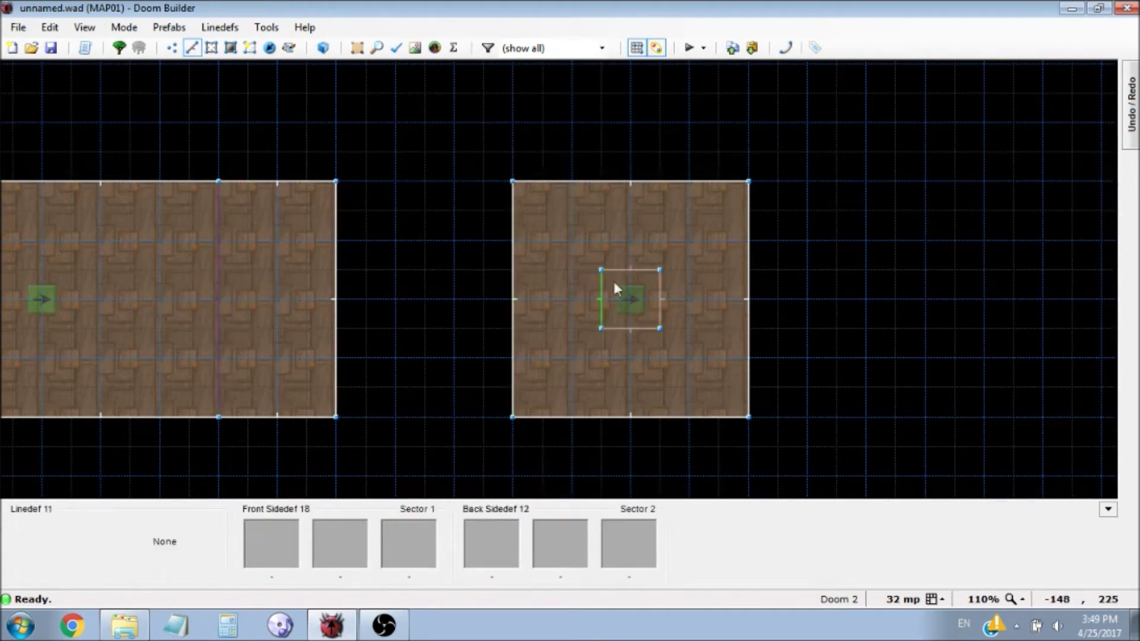
pyautogui.click(267, 52)
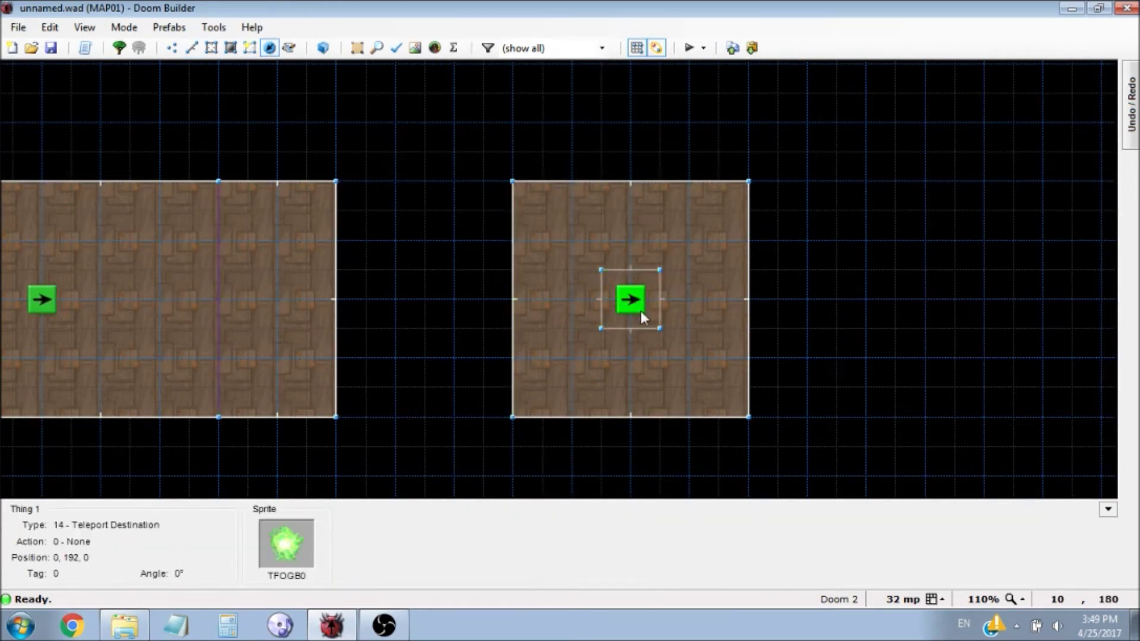
pyautogui.click(196, 51)
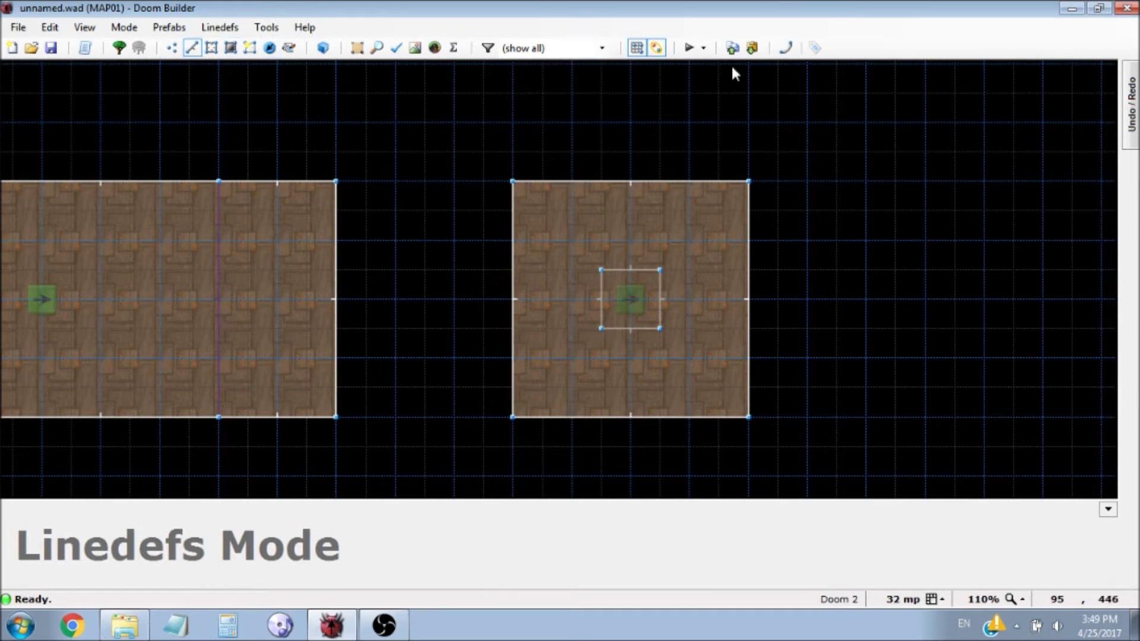
# Test-play the map, walk forward across the teleport line, look around the destination room, and quit the game
pyautogui.click(689, 50)
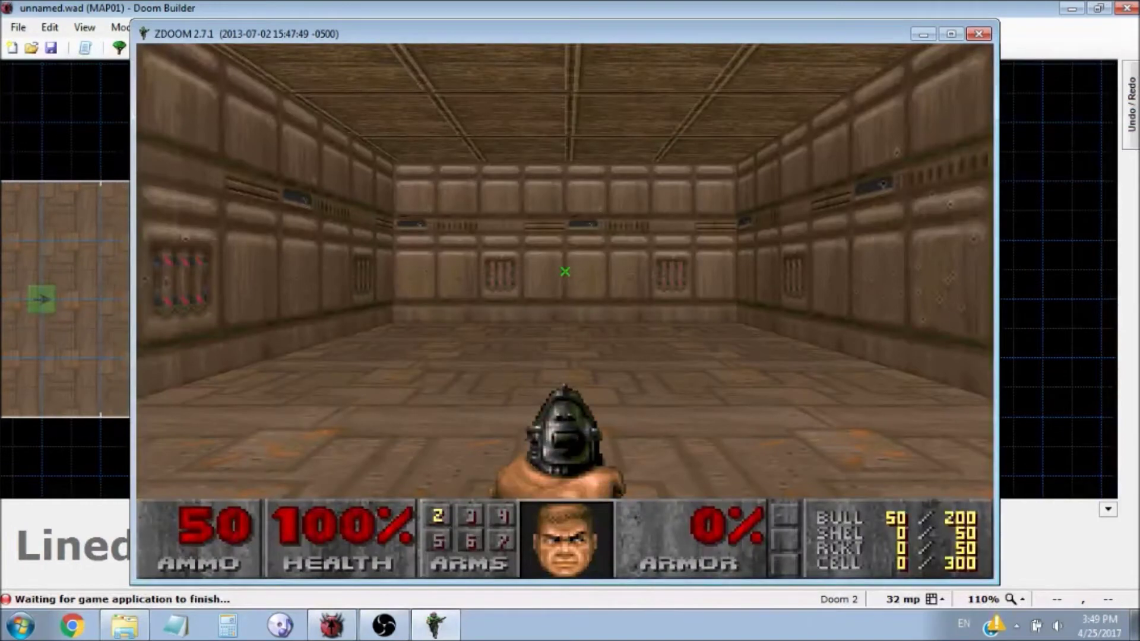
pyautogui.press('w')
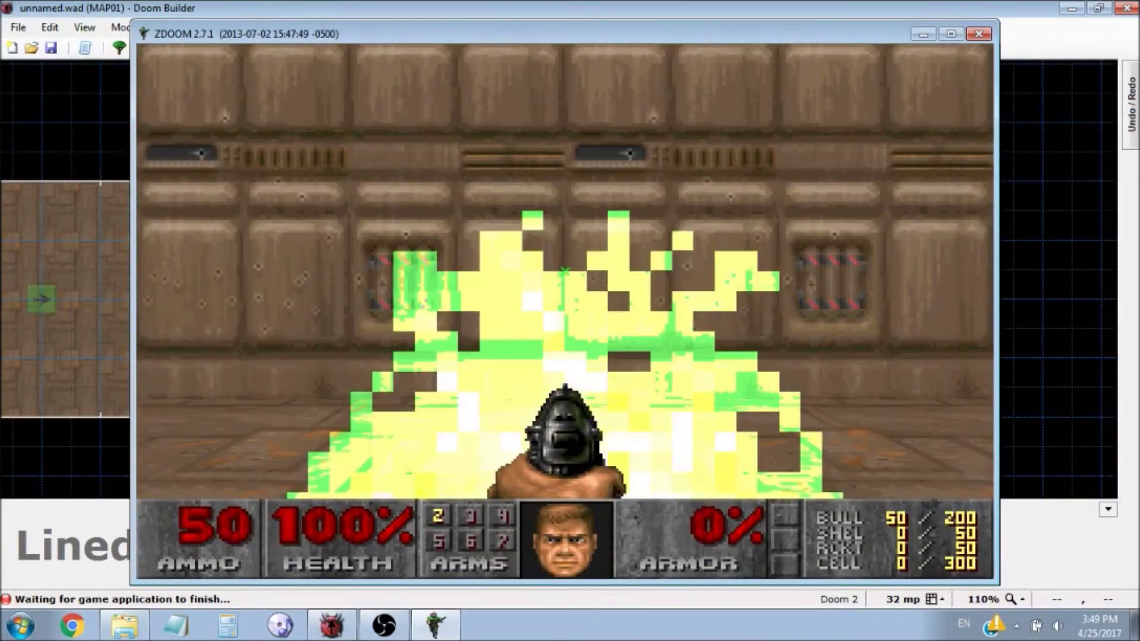
pyautogui.press('Left')
pyautogui.press('w')
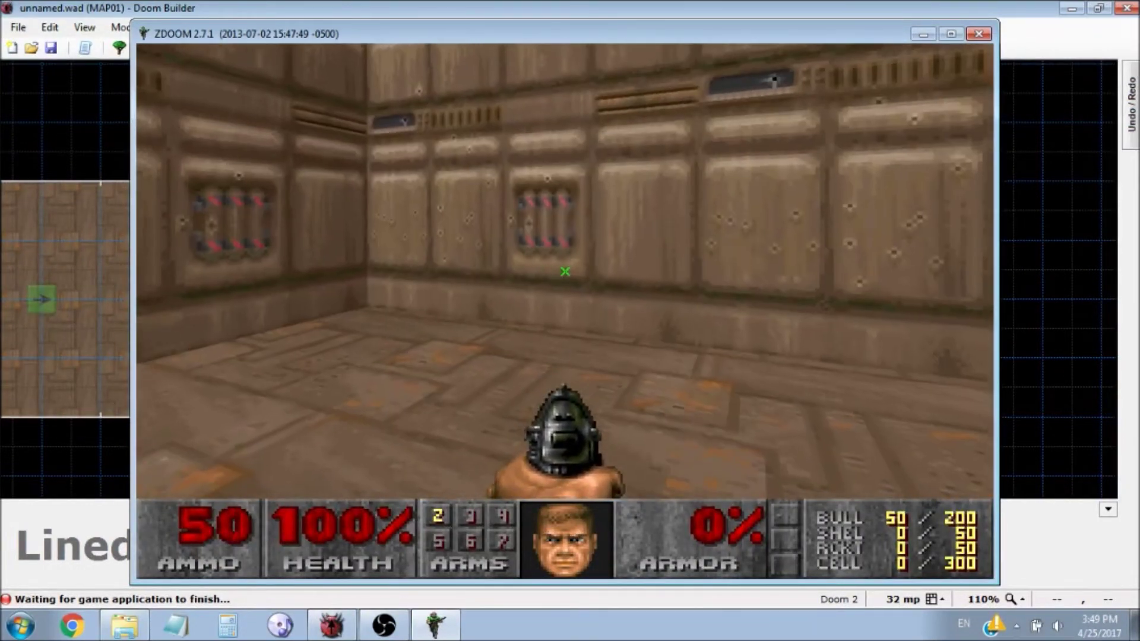
pyautogui.press('Escape')
pyautogui.press('Up')
pyautogui.press('Return')
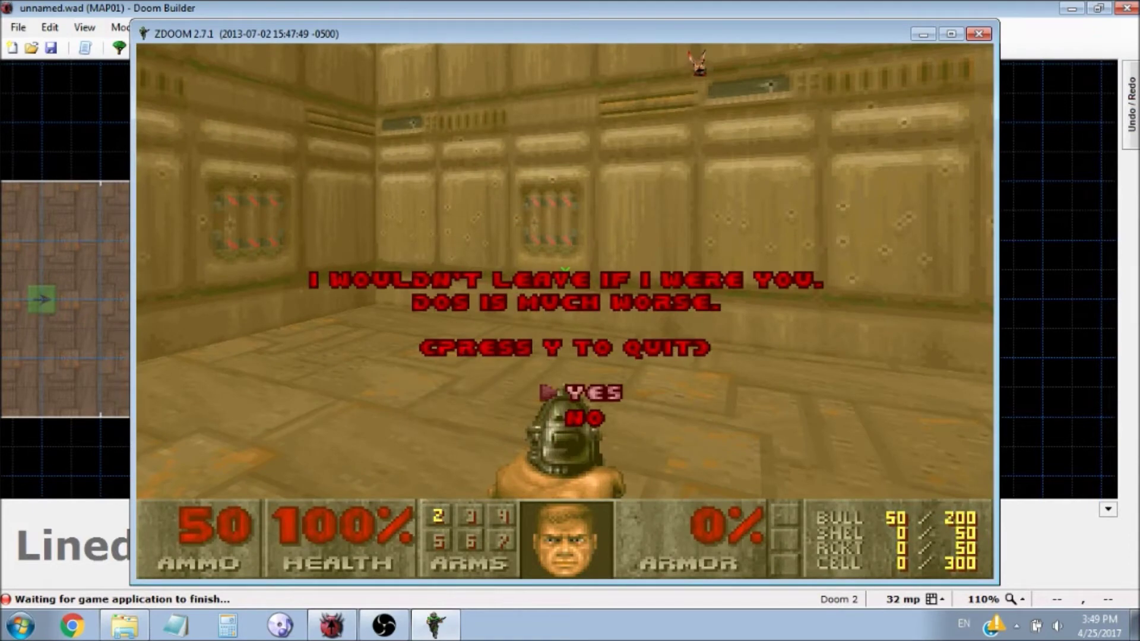
pyautogui.press('y')
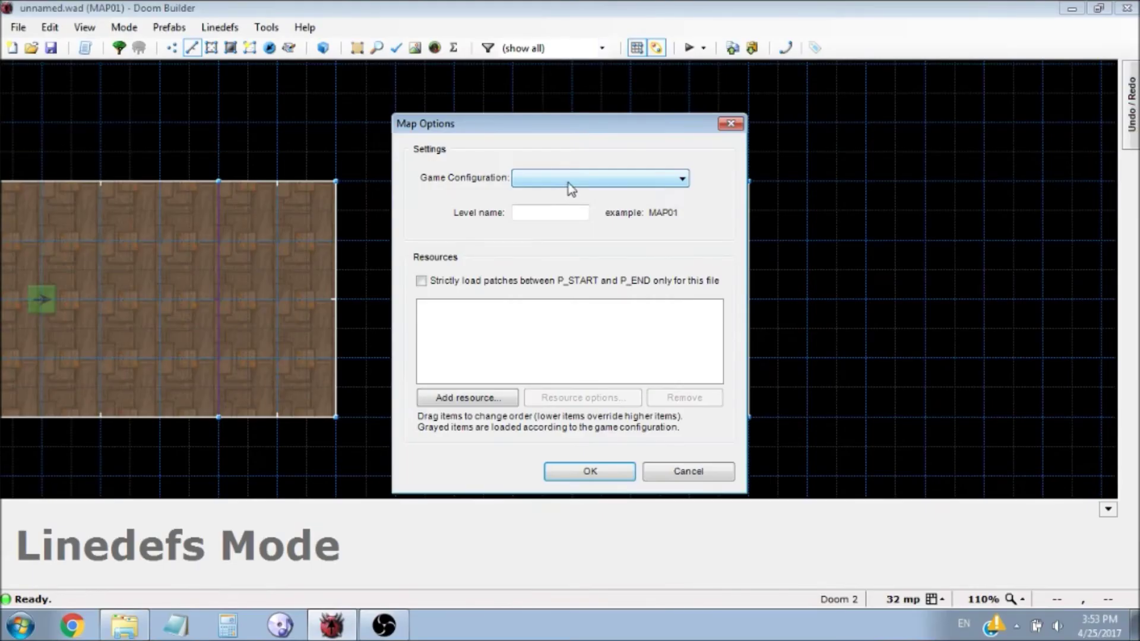
# Create a new map using the ZDoom (Doom in Hexen format) game configuration
pyautogui.click(568, 183)
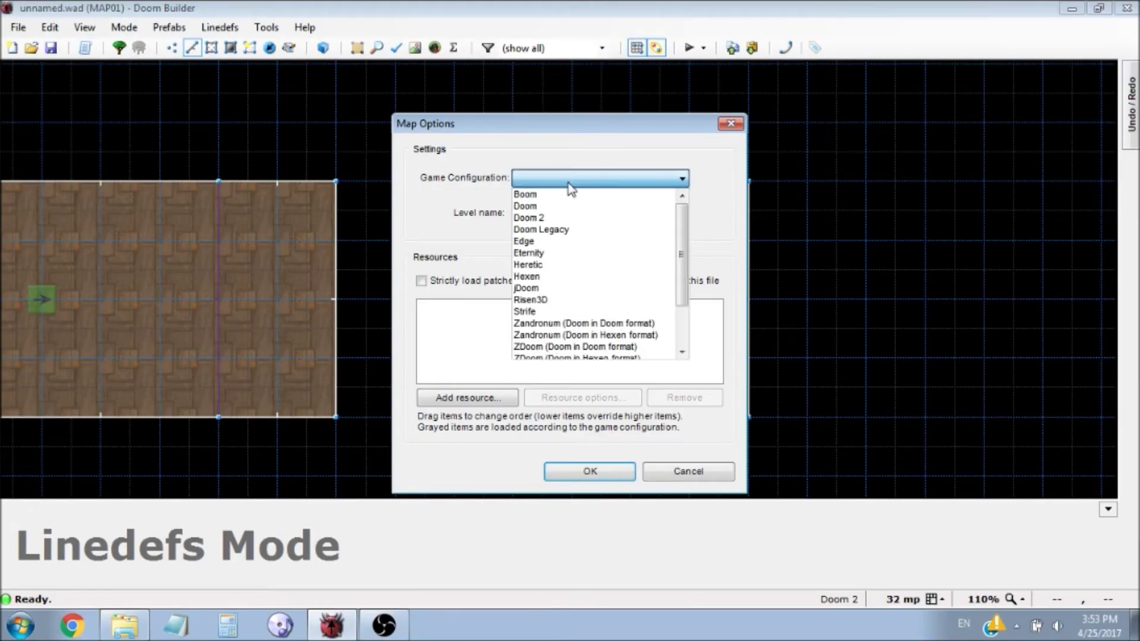
pyautogui.scroll(-1, 682, 248)
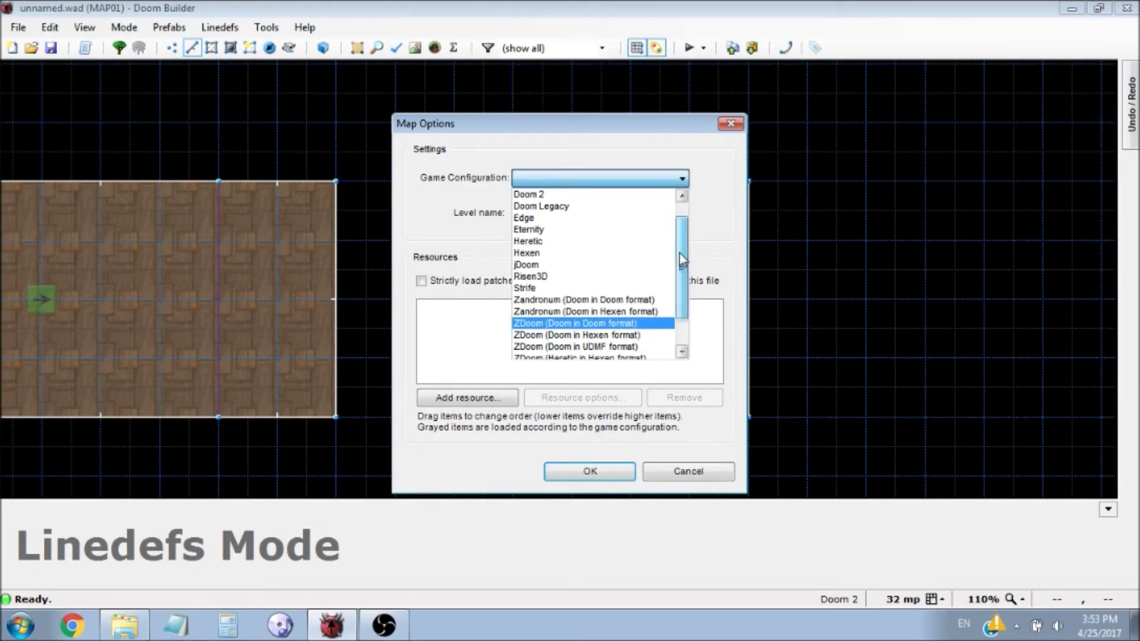
pyautogui.click(589, 337)
pyautogui.click(590, 471)
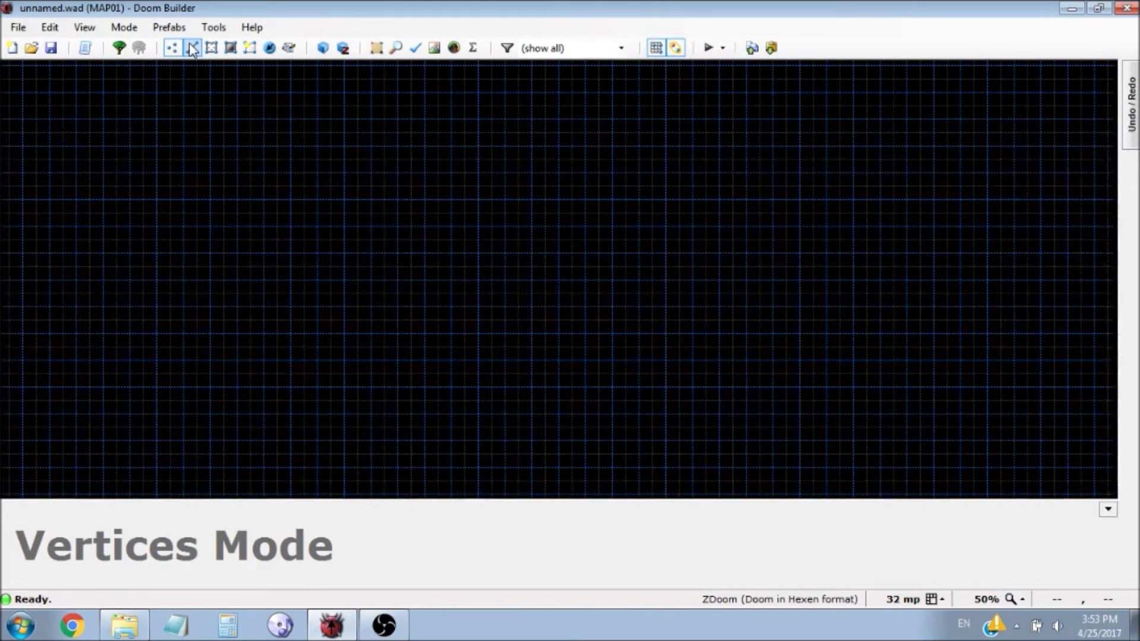
# Draw a 256 by 256 unit square room in the west part of the empty map
pyautogui.click(192, 48)
pyautogui.scroll(2, 237, 215)
pyautogui.scroll(1, 241, 216)
pyautogui.scroll(-1, 241, 216)
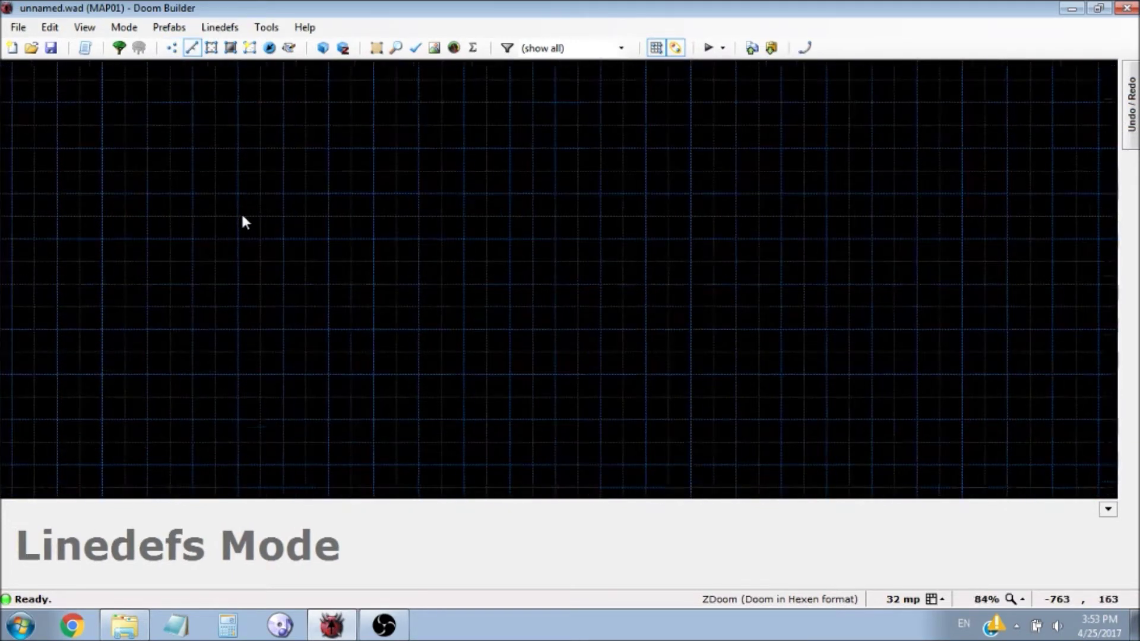
pyautogui.rightClick(192, 150)
pyautogui.click(193, 329)
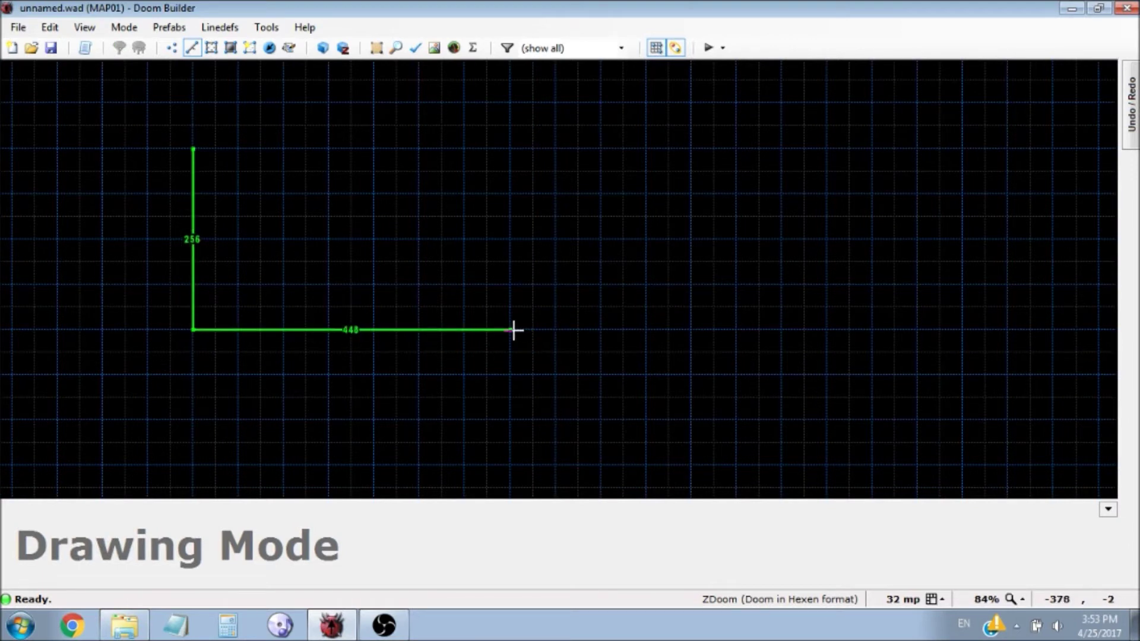
pyautogui.click(374, 330)
pyautogui.click(372, 148)
pyautogui.click(194, 148)
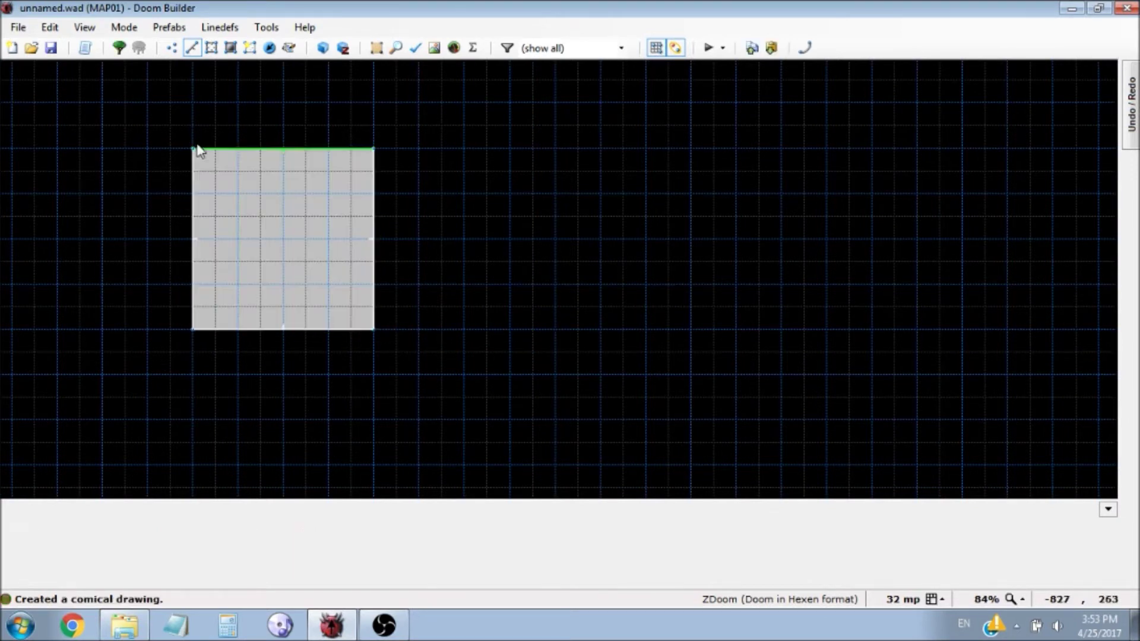
# Draw a second 256 by 256 unit room east of the first, level with it and separated by a gap
pyautogui.rightClick(464, 148)
pyautogui.click(464, 329)
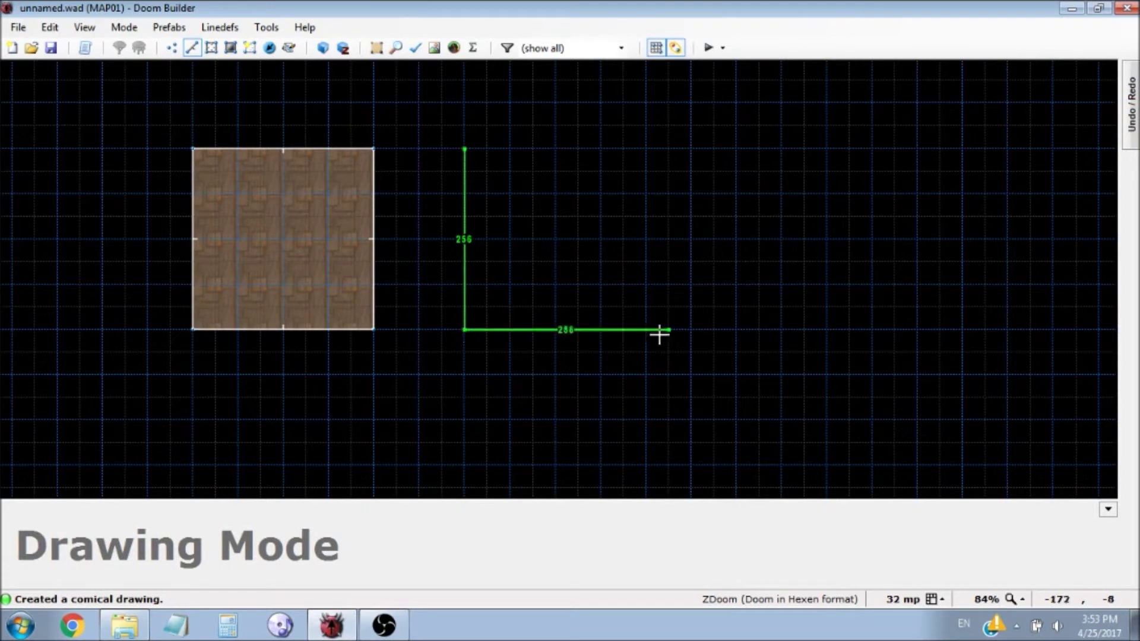
pyautogui.click(646, 330)
pyautogui.click(646, 149)
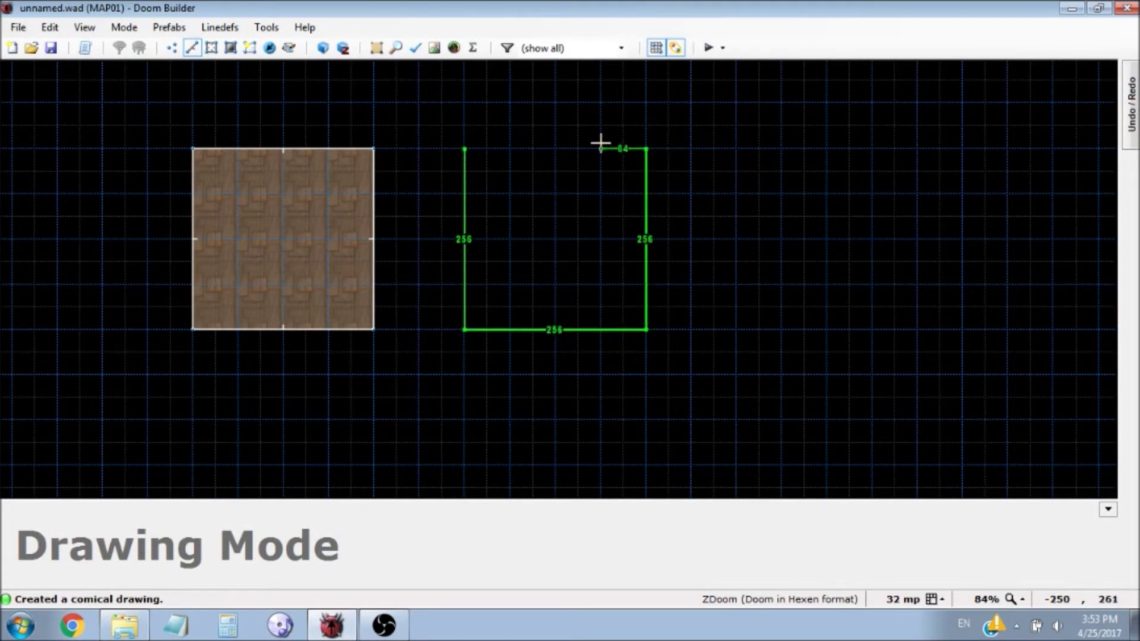
pyautogui.click(473, 143)
pyautogui.press('Left')
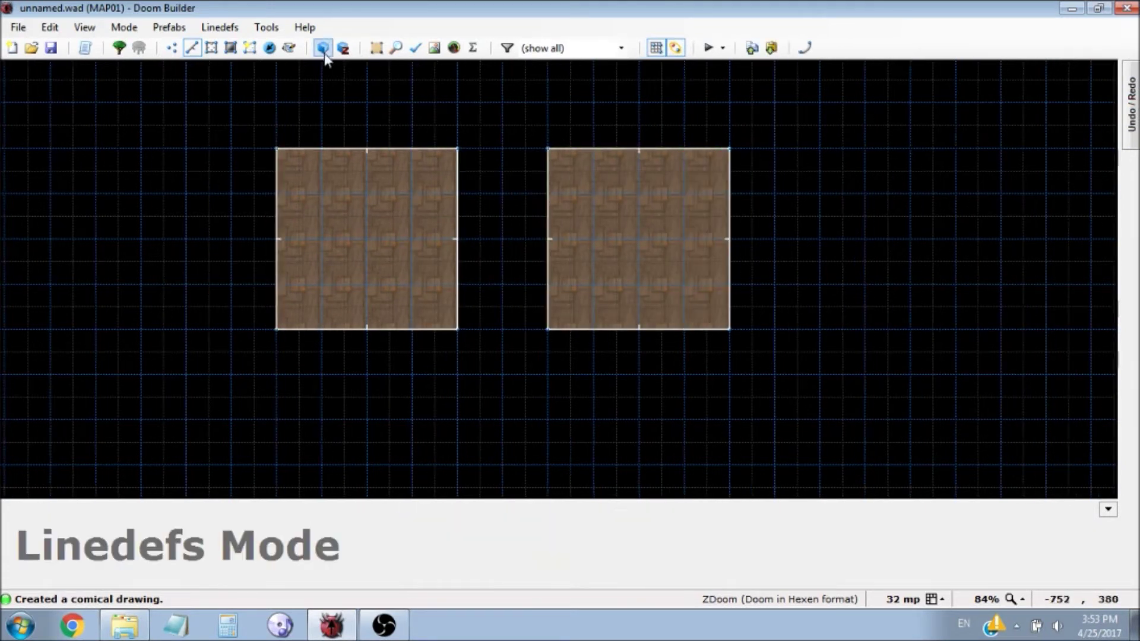
# Place a Player 1 start in the western half of the west room, with its angle at 0
pyautogui.click(270, 49)
pyautogui.rightClick(316, 241)
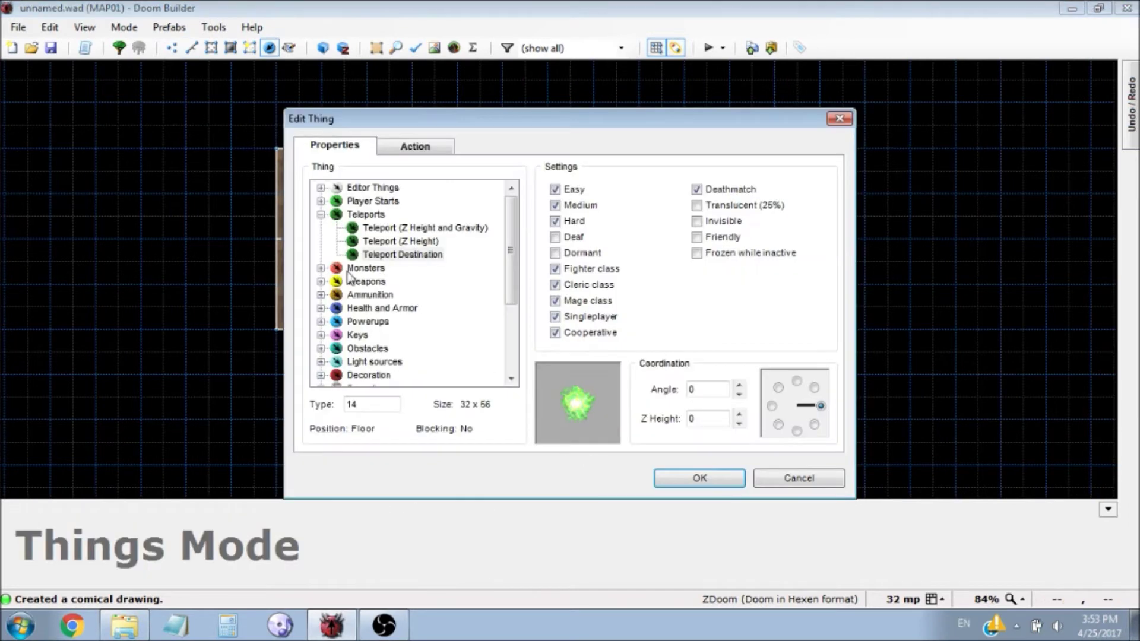
pyautogui.click(321, 214)
pyautogui.click(321, 202)
pyautogui.click(386, 214)
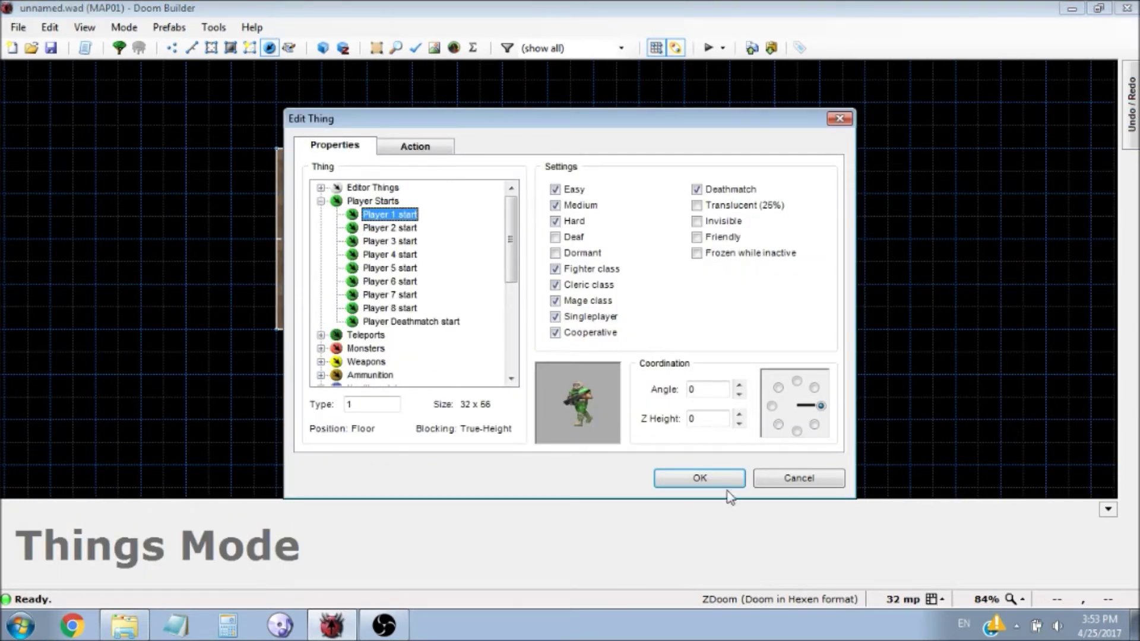
pyautogui.click(730, 479)
# Insert two vertices 64 units apart on the west room's east wall, centred along the wall
pyautogui.scroll(3, 356, 172)
pyautogui.click(191, 47)
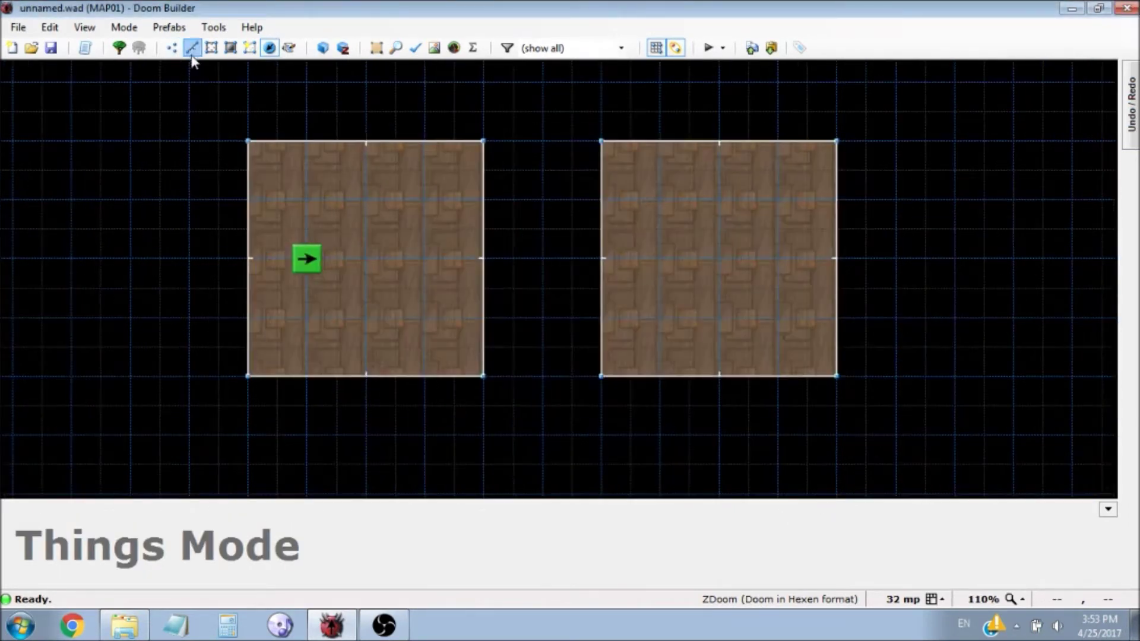
pyautogui.click(171, 47)
pyautogui.scroll(1, 495, 224)
pyautogui.rightClick(487, 230)
pyautogui.rightClick(481, 309)
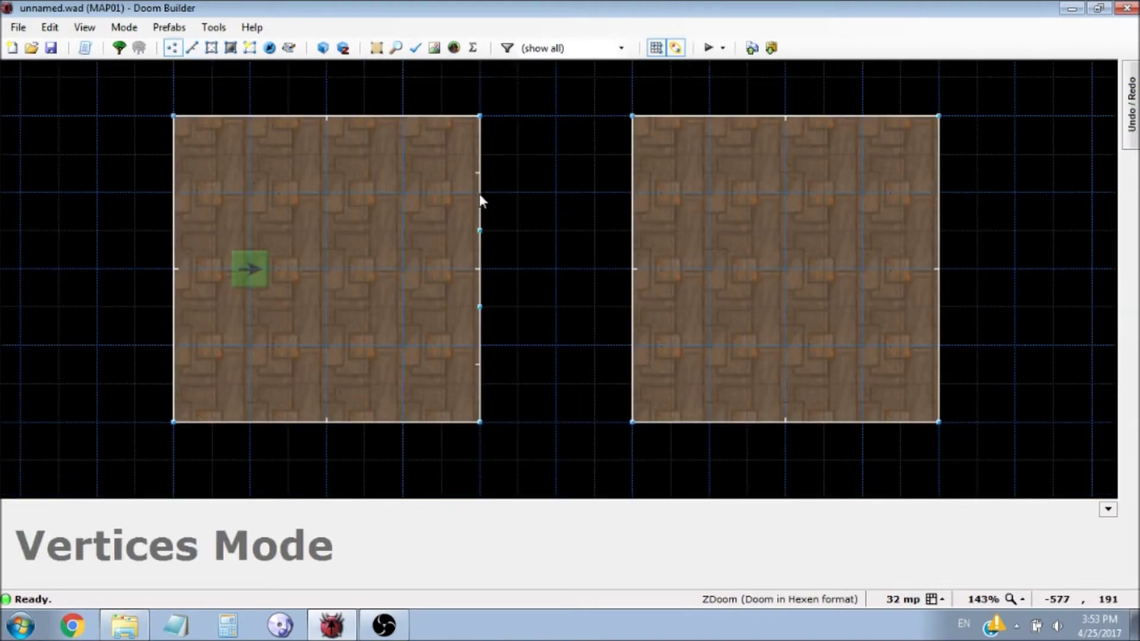
# In the 3D view, set the middle texture of the 64-unit segment on the west room's east wall to SW1STRTN
pyautogui.click(191, 48)
pyautogui.press('w')
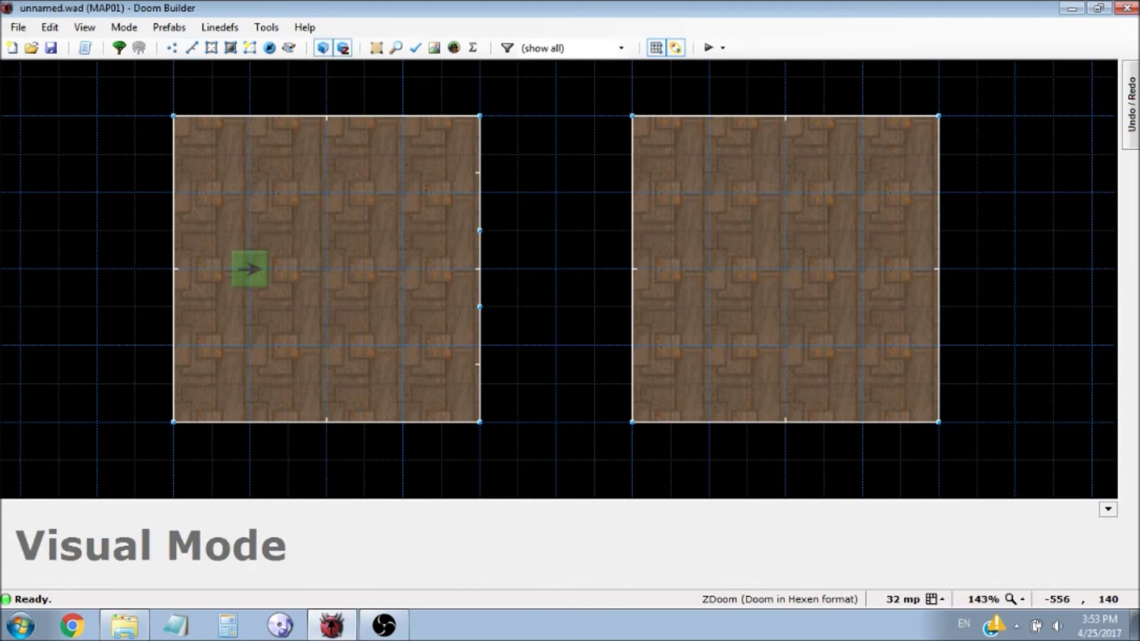
pyautogui.press('e')
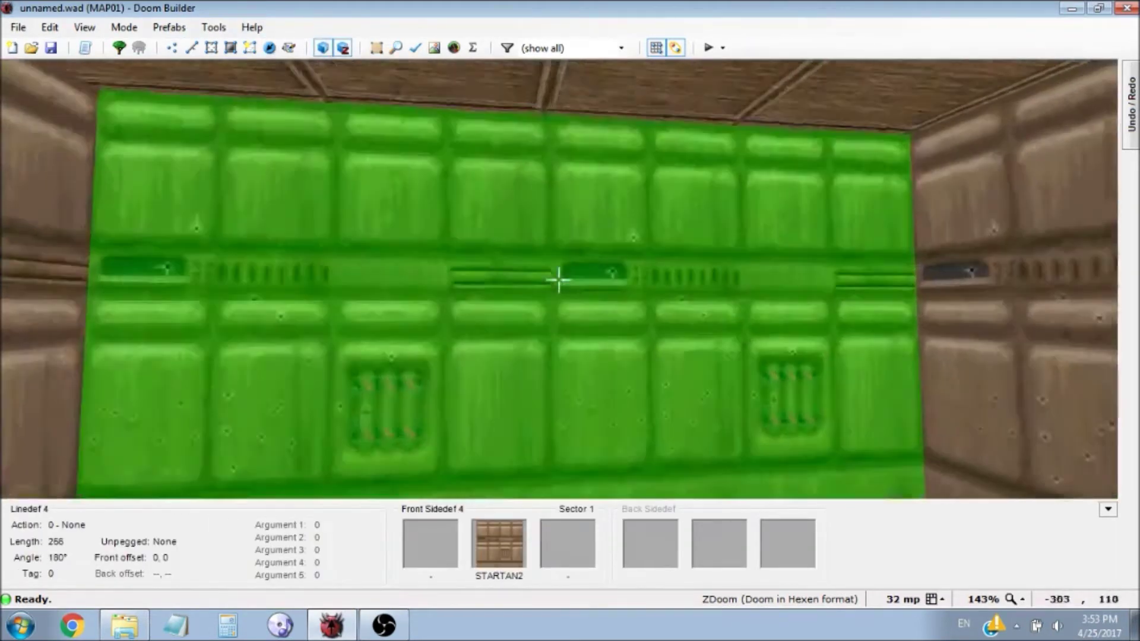
pyautogui.press('d')
pyautogui.press('w')
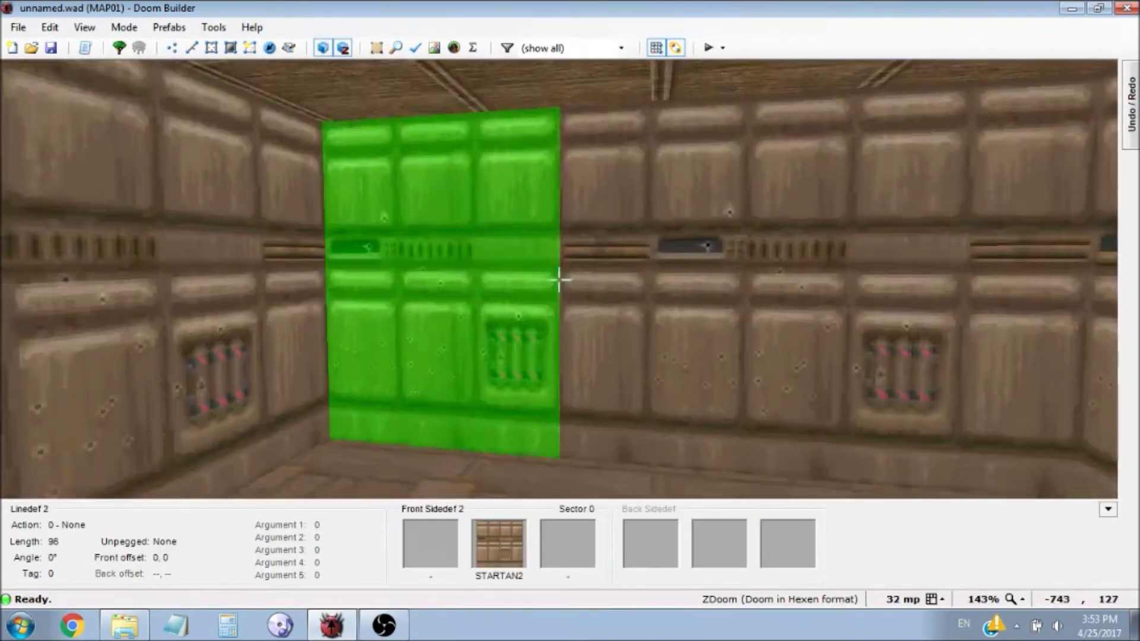
pyautogui.press('w')
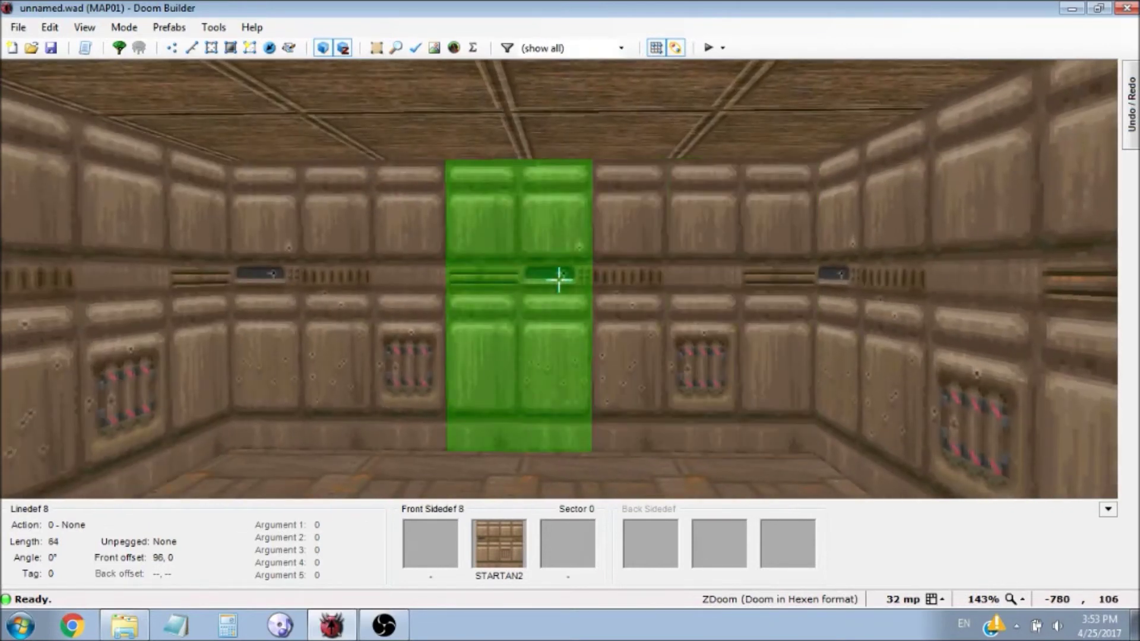
pyautogui.rightClick(558, 278)
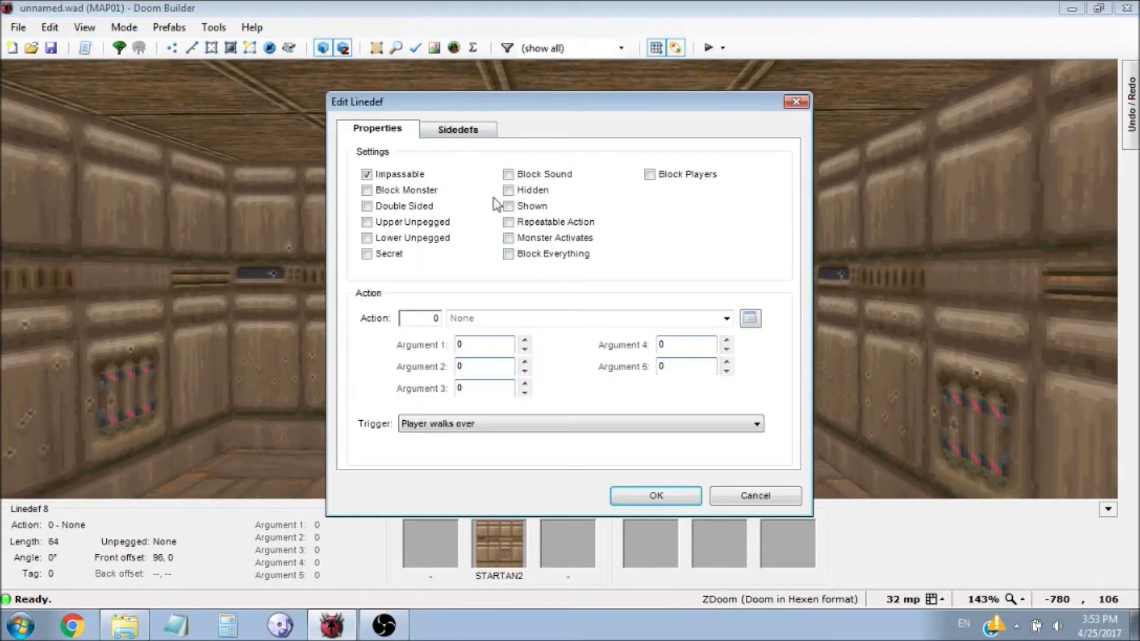
pyautogui.click(455, 133)
pyautogui.click(686, 230)
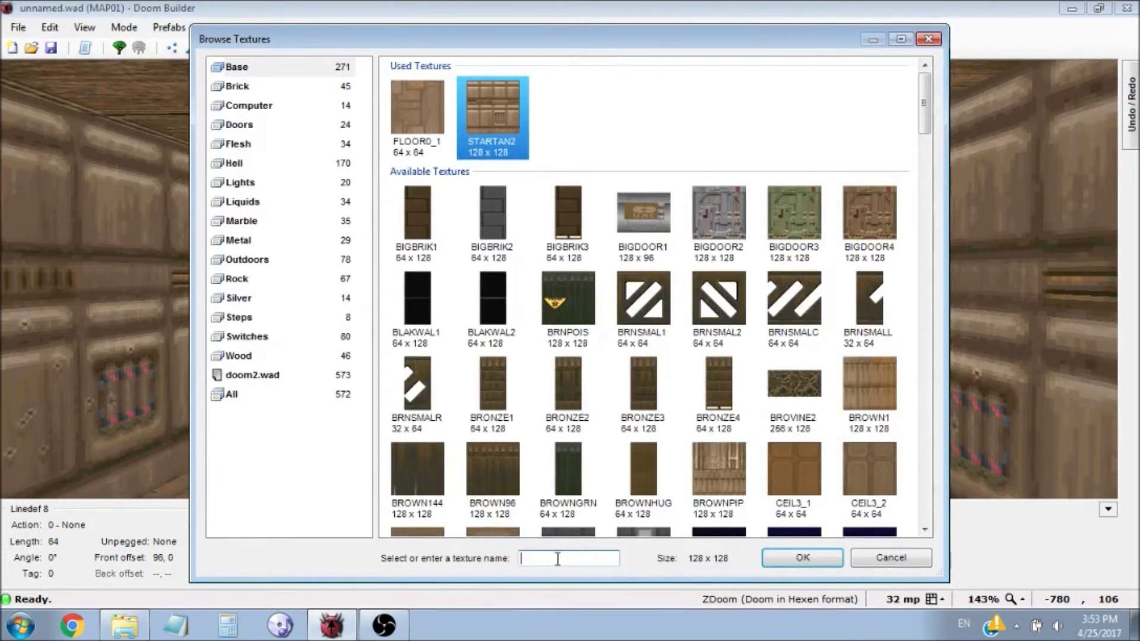
pyautogui.write('sw')
pyautogui.doubleClick(484, 375)
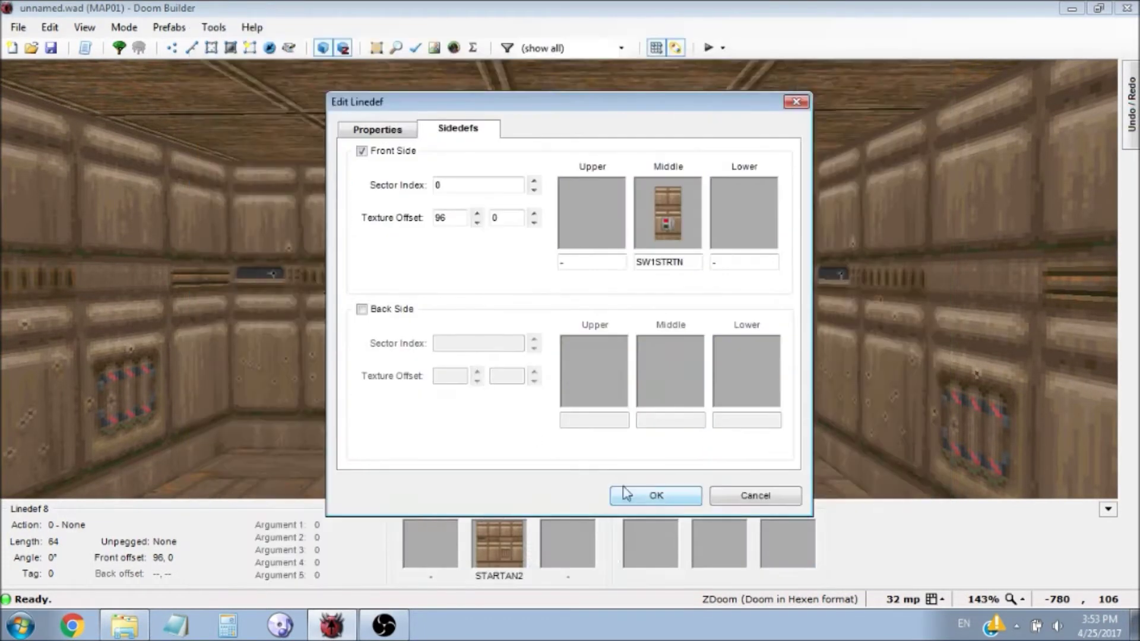
pyautogui.click(642, 495)
# Reset the texture offsets of the switch wall segment so the switch is centred
pyautogui.press('d')
pyautogui.press('e')
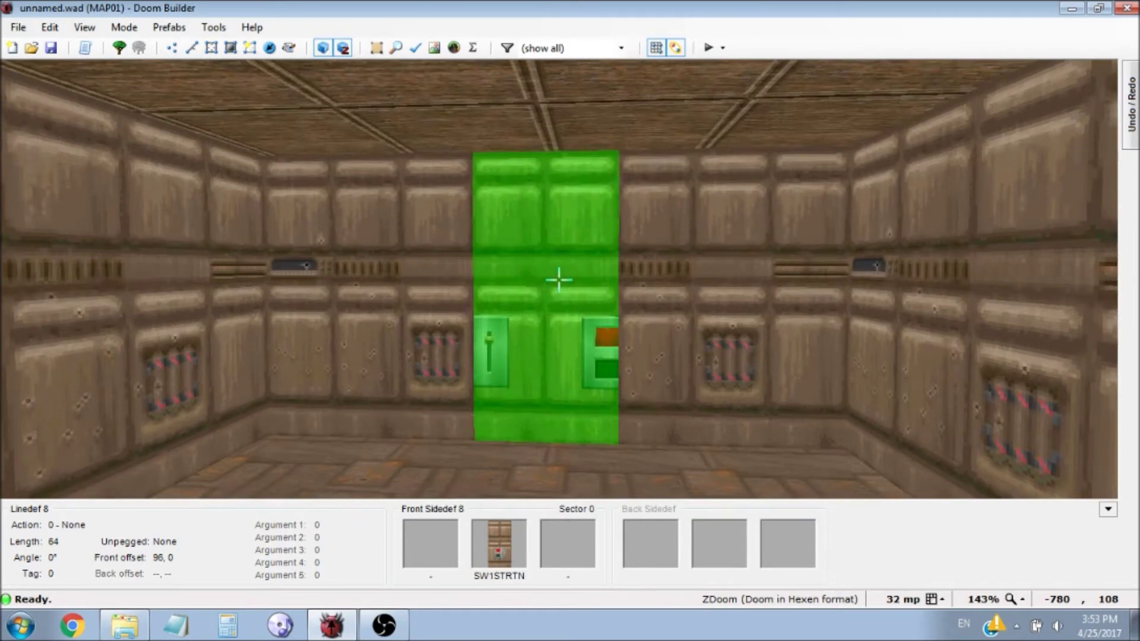
pyautogui.press('w')
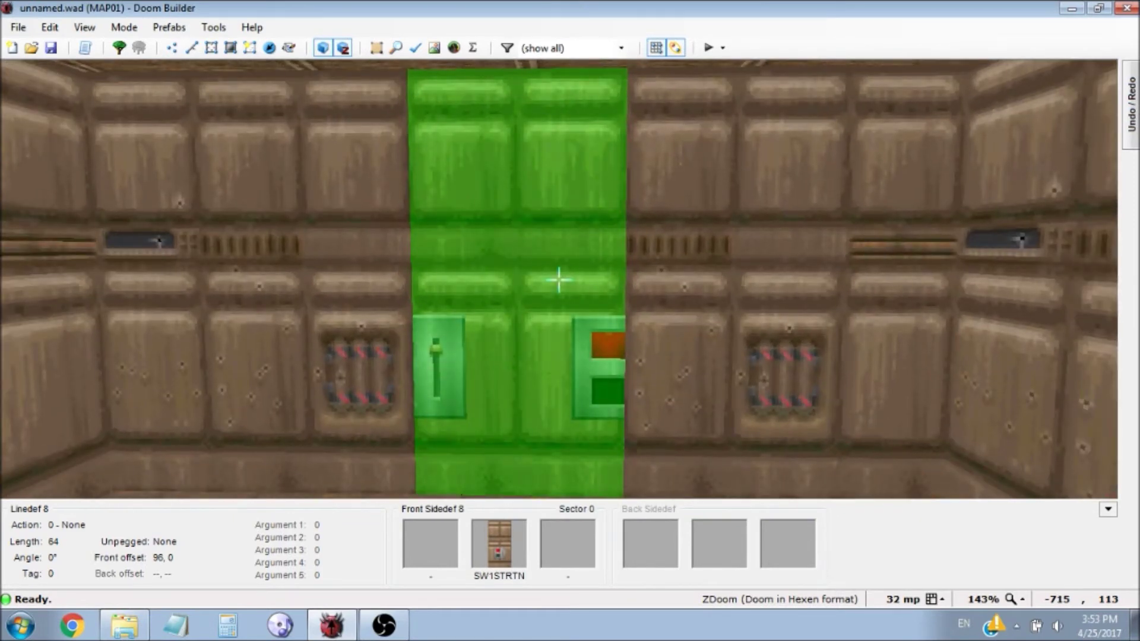
pyautogui.press('r')
pyautogui.press('s')
pyautogui.press('w')
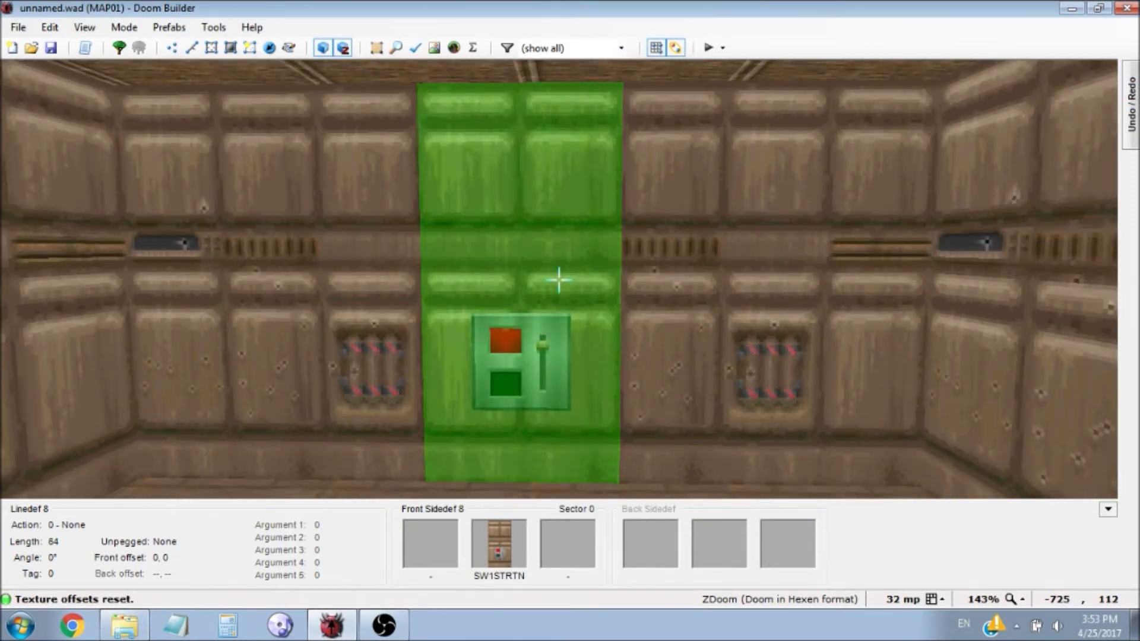
# Try shifting the switch texture in each direction and bring its offsets back to 0, 0
pyautogui.press('Up')
pyautogui.press('Left')
pyautogui.press('Right')
pyautogui.press('Down')
pyautogui.press('s')
pyautogui.press('w')
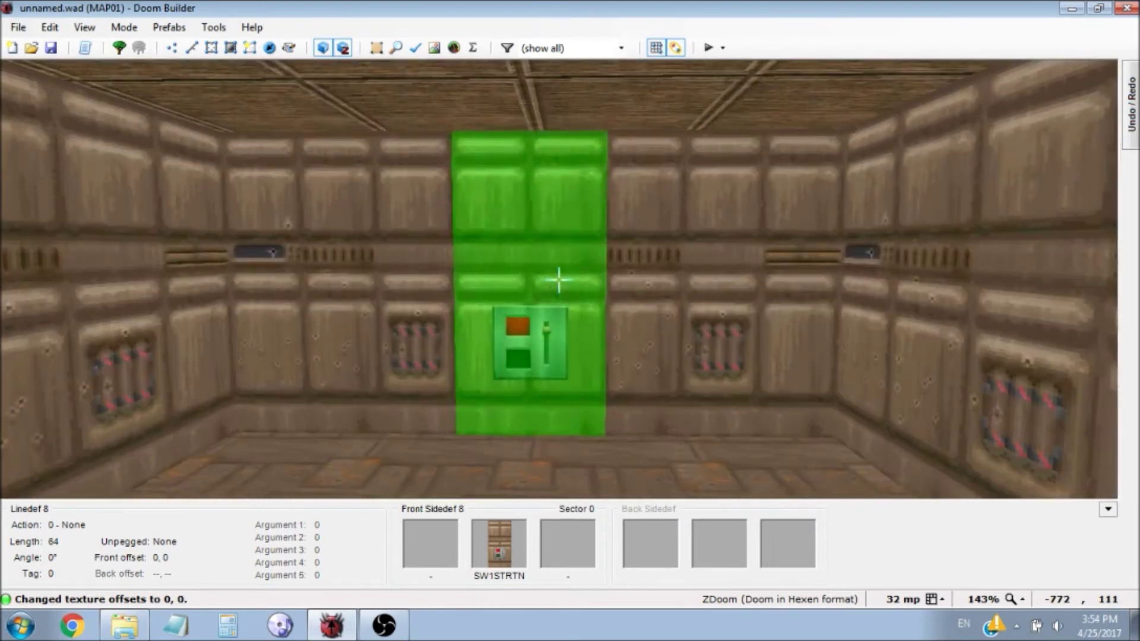
# Leave the 3D view and return to the 2D map in Linedefs Mode
pyautogui.press('e')
pyautogui.press('f')
pyautogui.press('w')
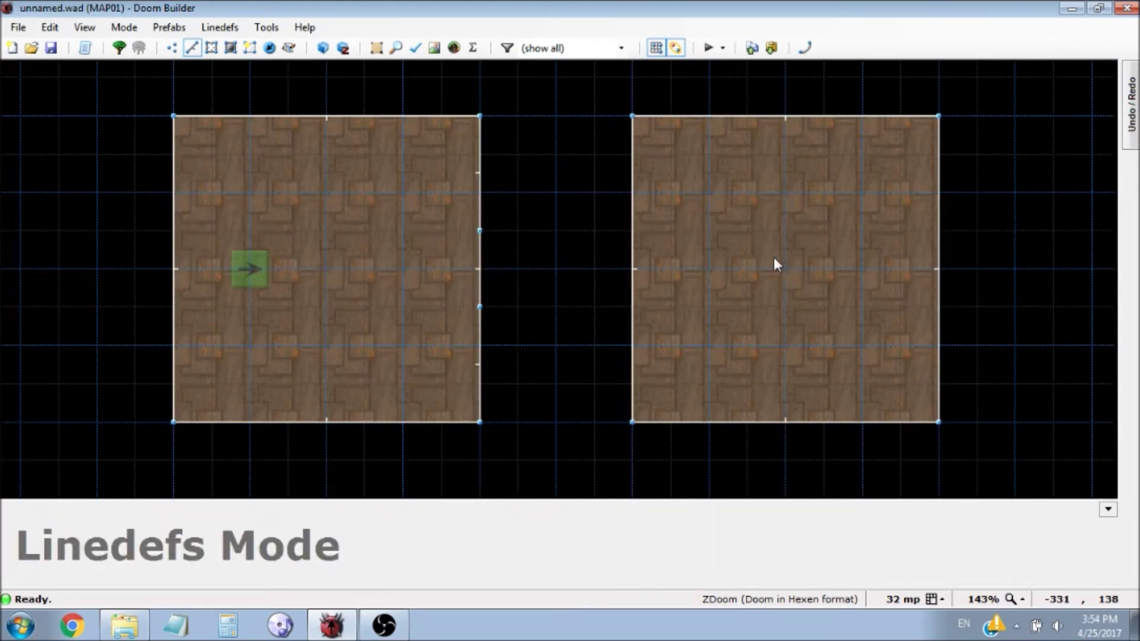
# Place a Teleport Destination thing at the centre of the east room and give it tag 1
pyautogui.click(270, 48)
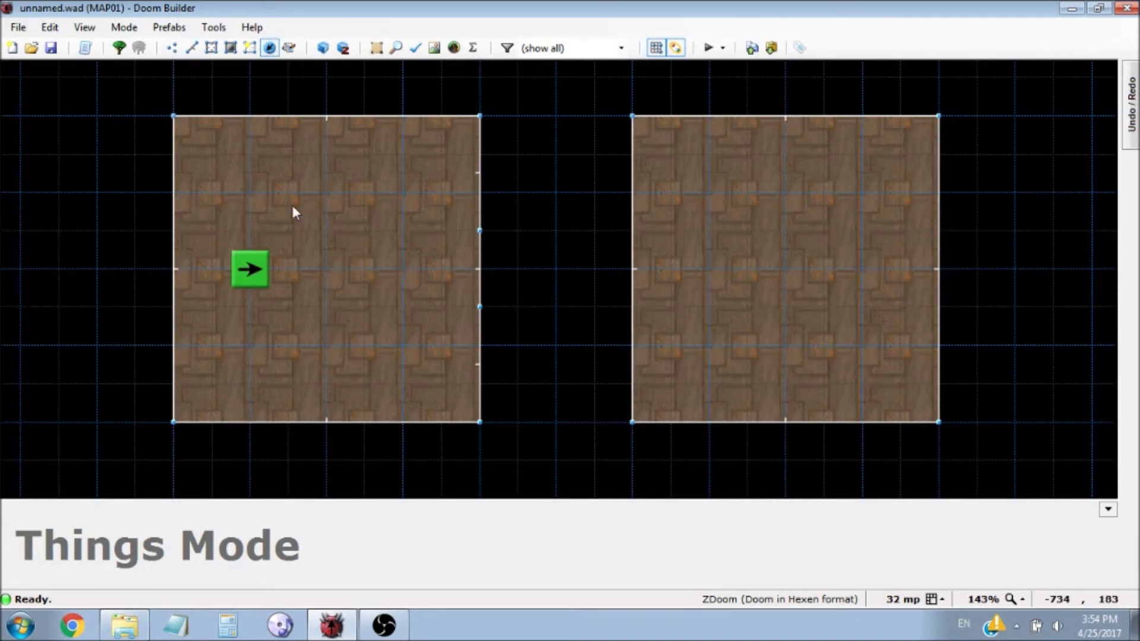
pyautogui.rightClick(752, 277)
pyautogui.click(321, 201)
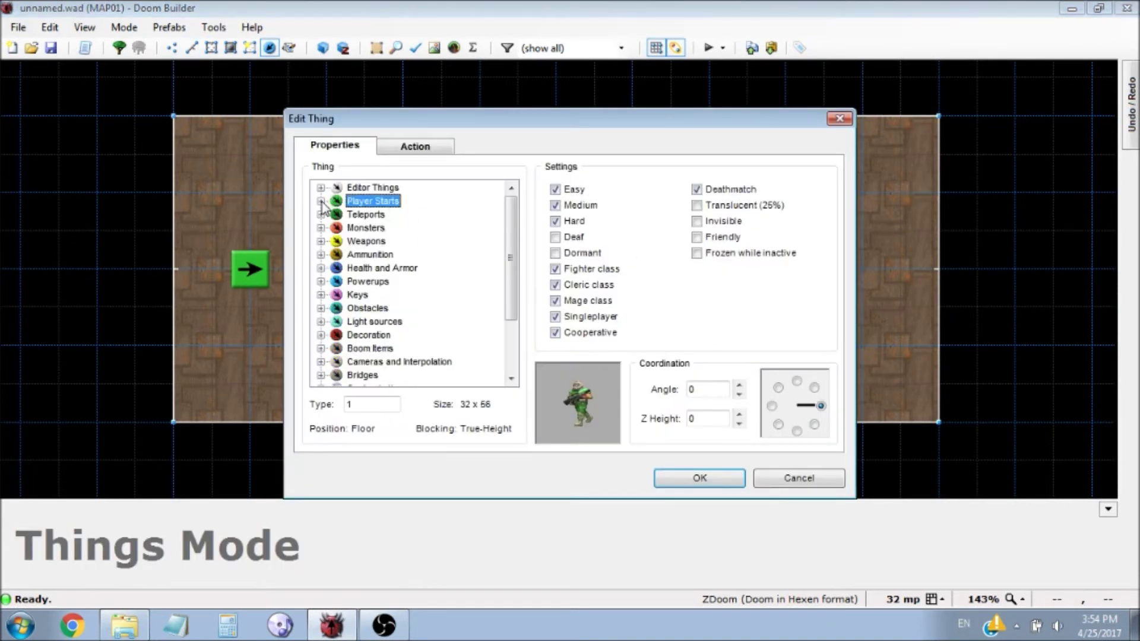
pyautogui.click(321, 215)
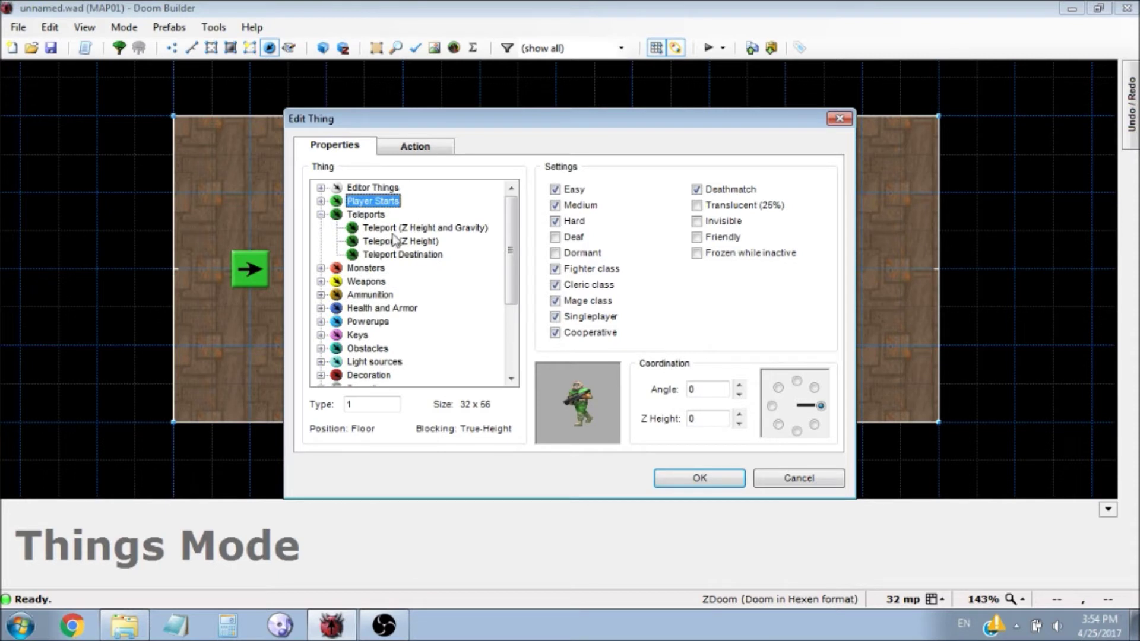
pyautogui.click(409, 261)
pyautogui.click(422, 149)
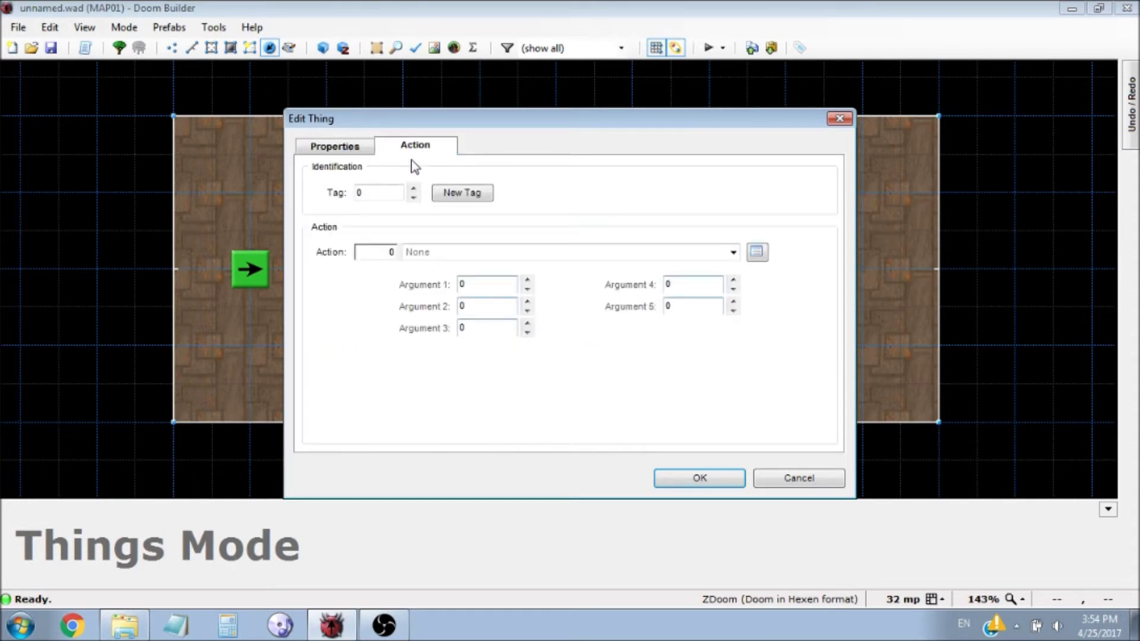
pyautogui.click(348, 148)
pyautogui.click(414, 149)
pyautogui.write('1')
pyautogui.click(700, 477)
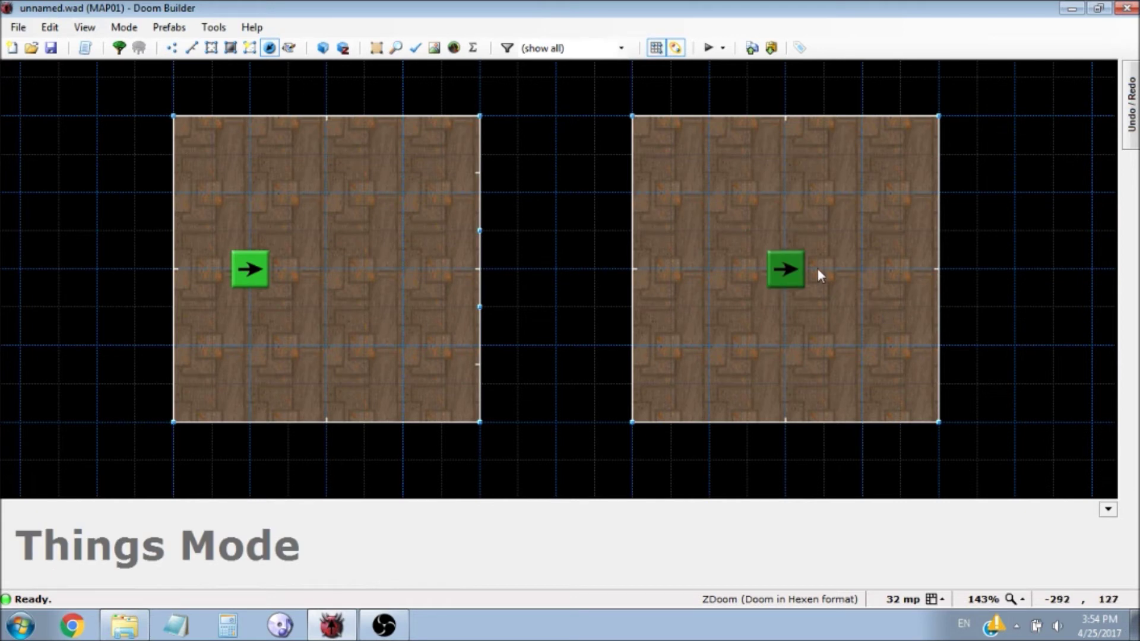
# Check the tag assigned to the teleport destination in the east room
pyautogui.rightClick(796, 267)
pyautogui.click(415, 146)
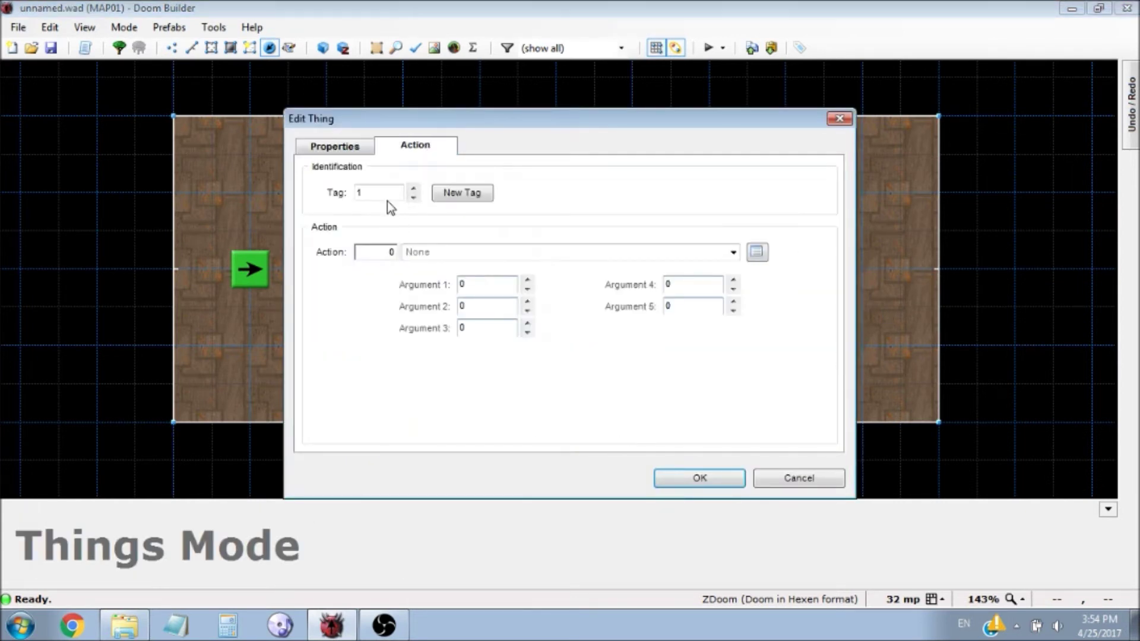
pyautogui.click(688, 479)
# Set the trigger of the switch linedef on the west room's east wall to Player presses Use
pyautogui.press('l')
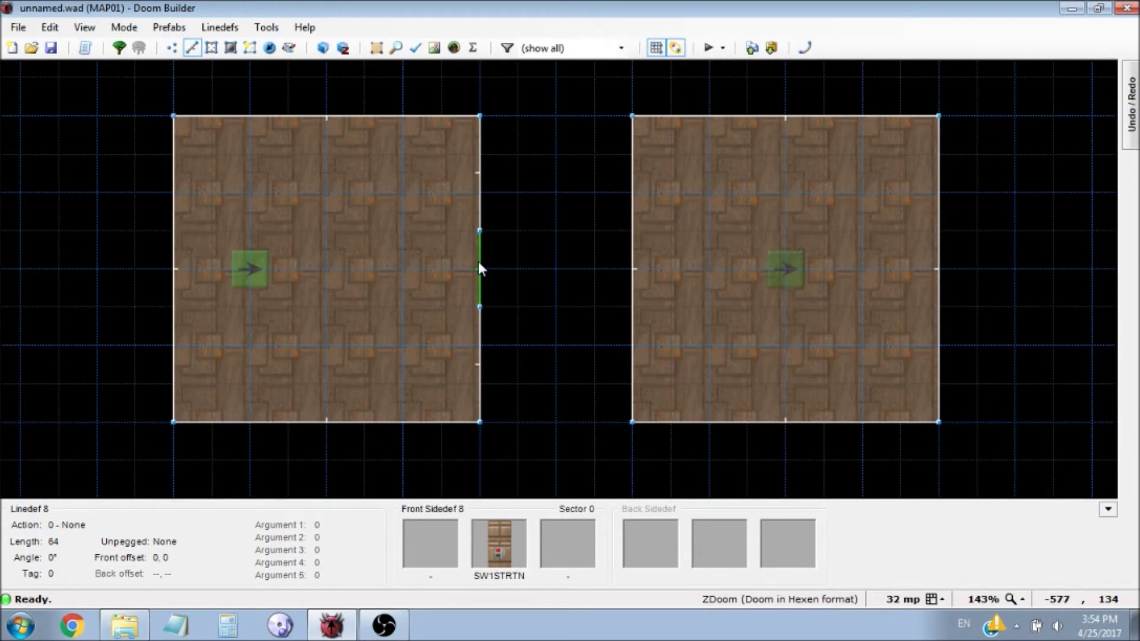
pyautogui.rightClick(488, 272)
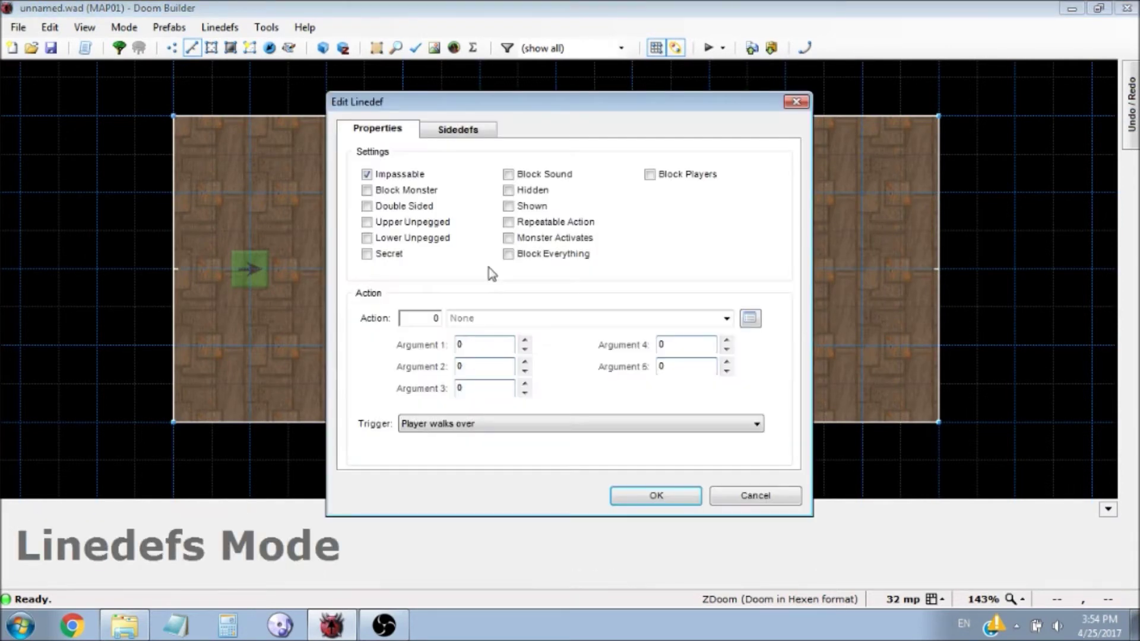
pyautogui.click(487, 424)
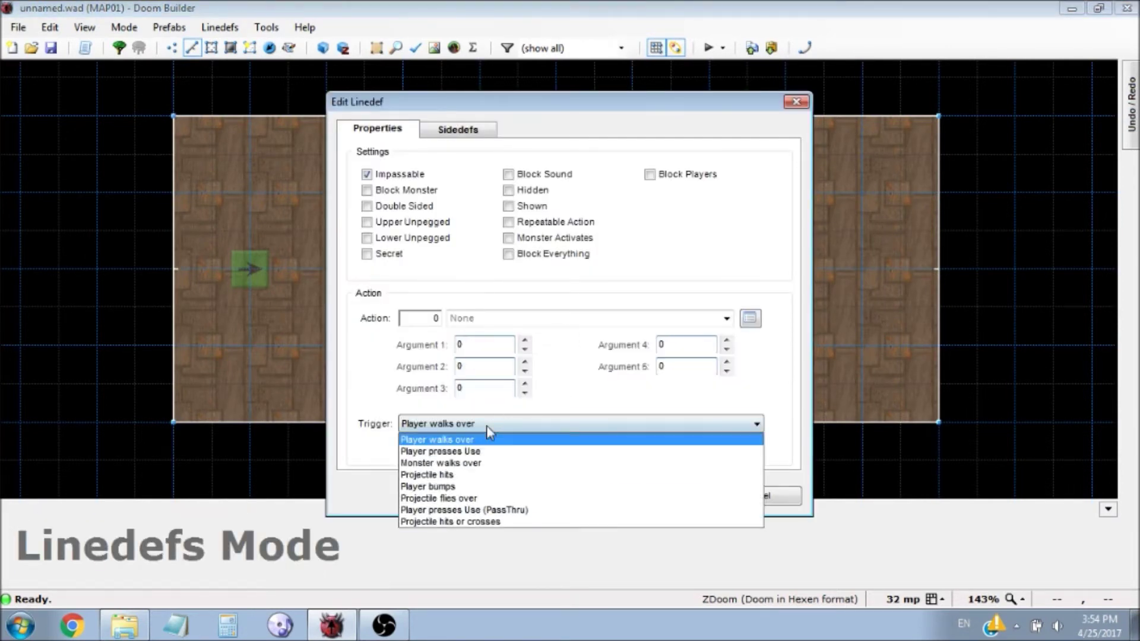
pyautogui.click(469, 450)
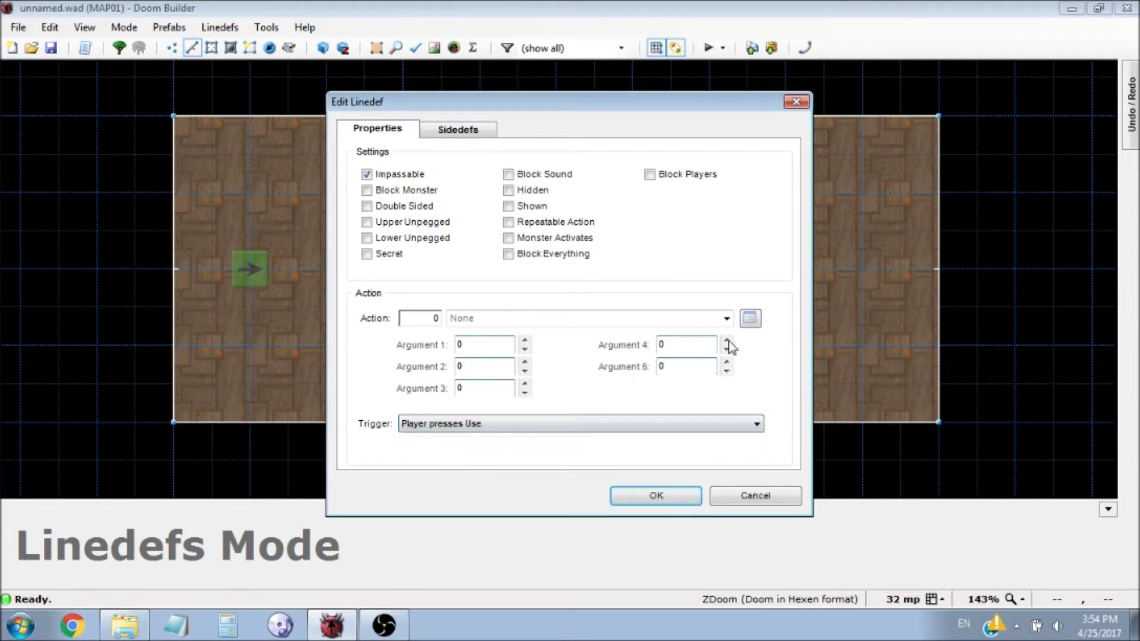
# Assign action 70 Teleport to the switch linedef, with its MapSpot tag set to 1
pyautogui.click(750, 319)
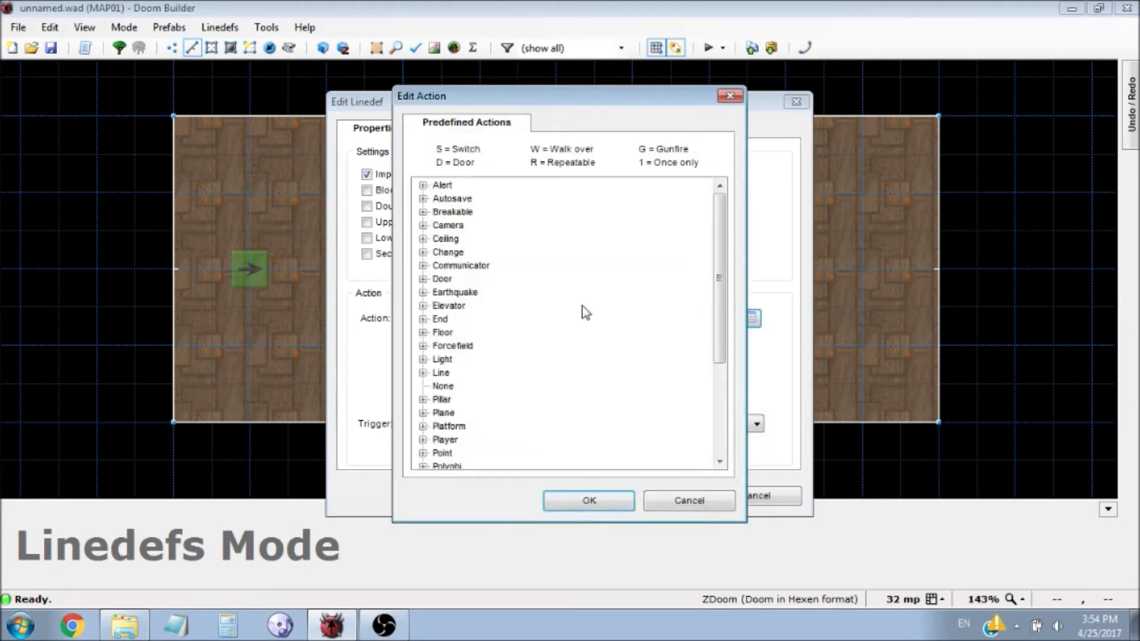
pyautogui.moveTo(718, 295); pyautogui.dragTo(707, 374)
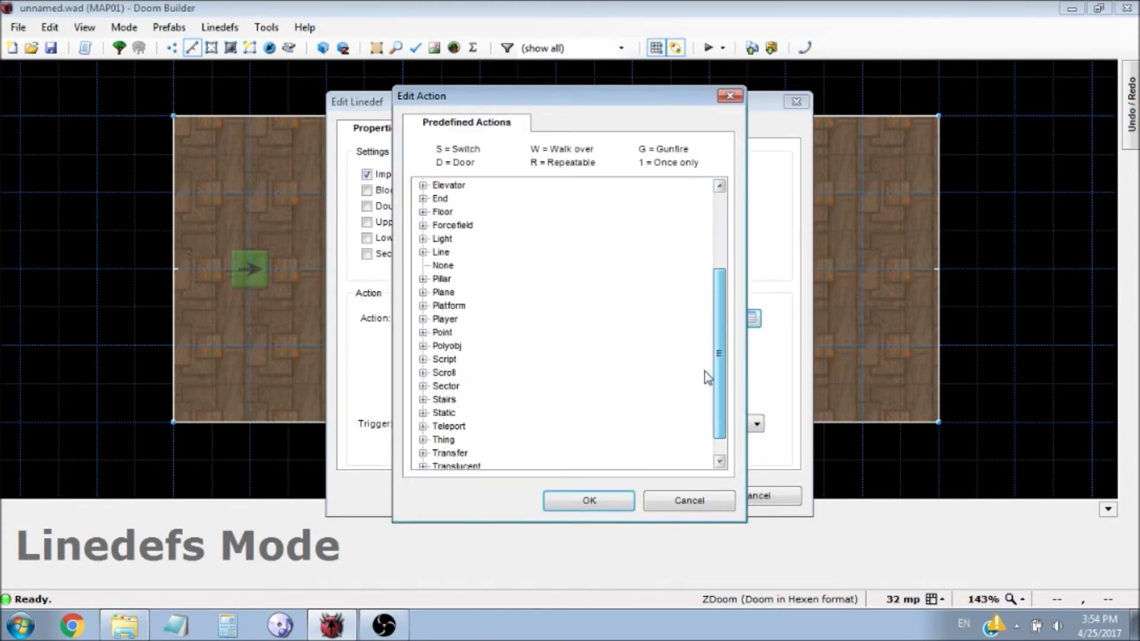
pyautogui.click(423, 426)
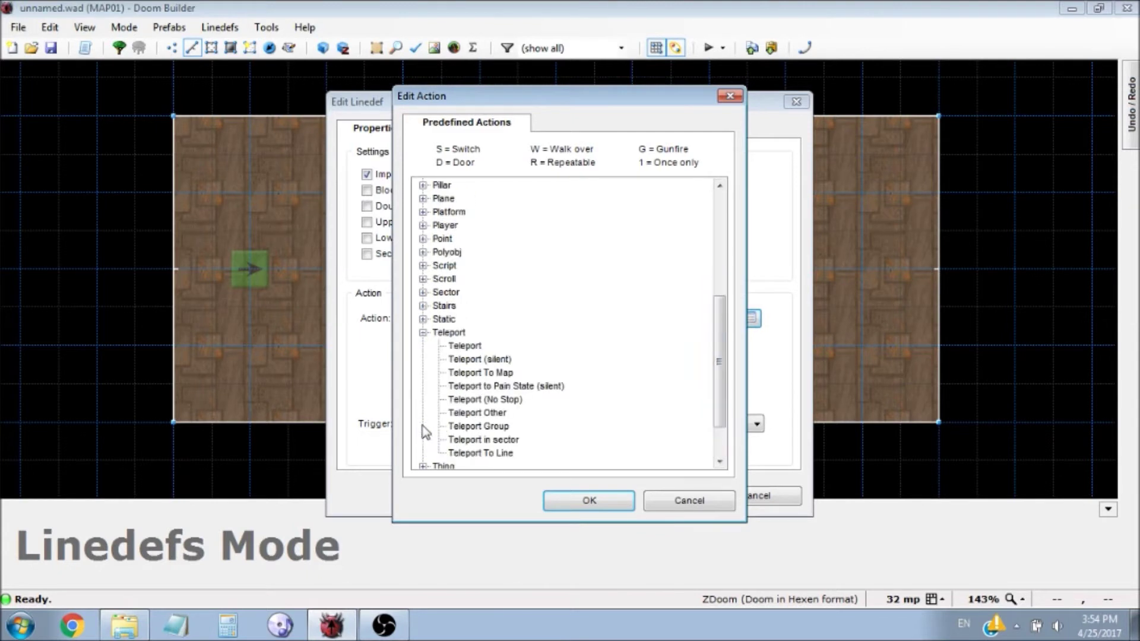
pyautogui.click(465, 346)
pyautogui.click(487, 360)
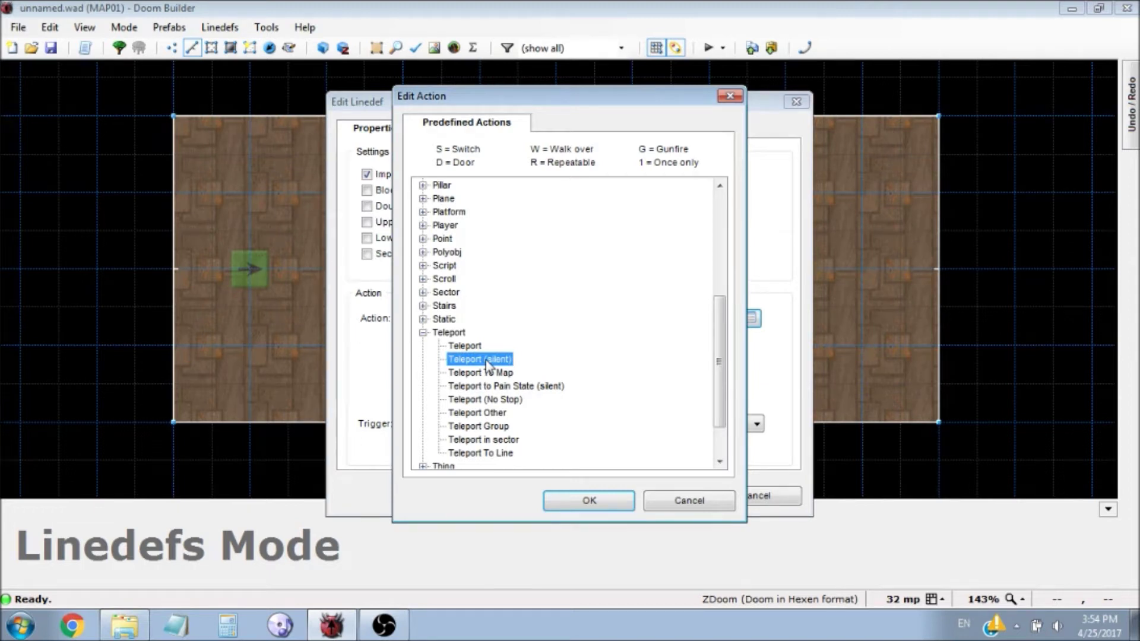
pyautogui.click(466, 346)
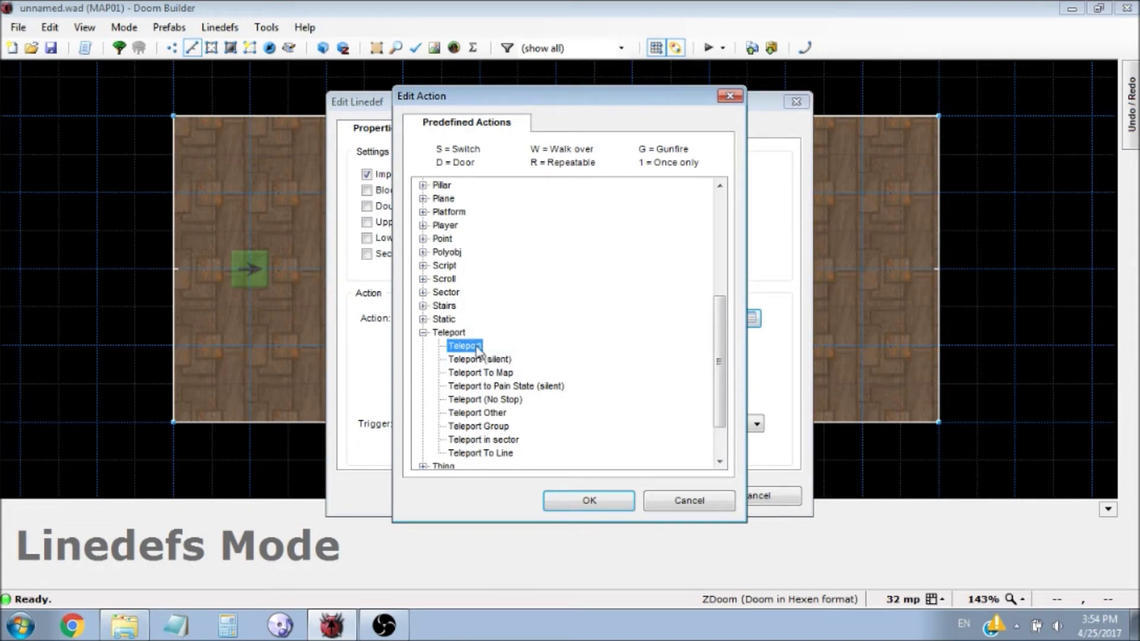
pyautogui.click(587, 500)
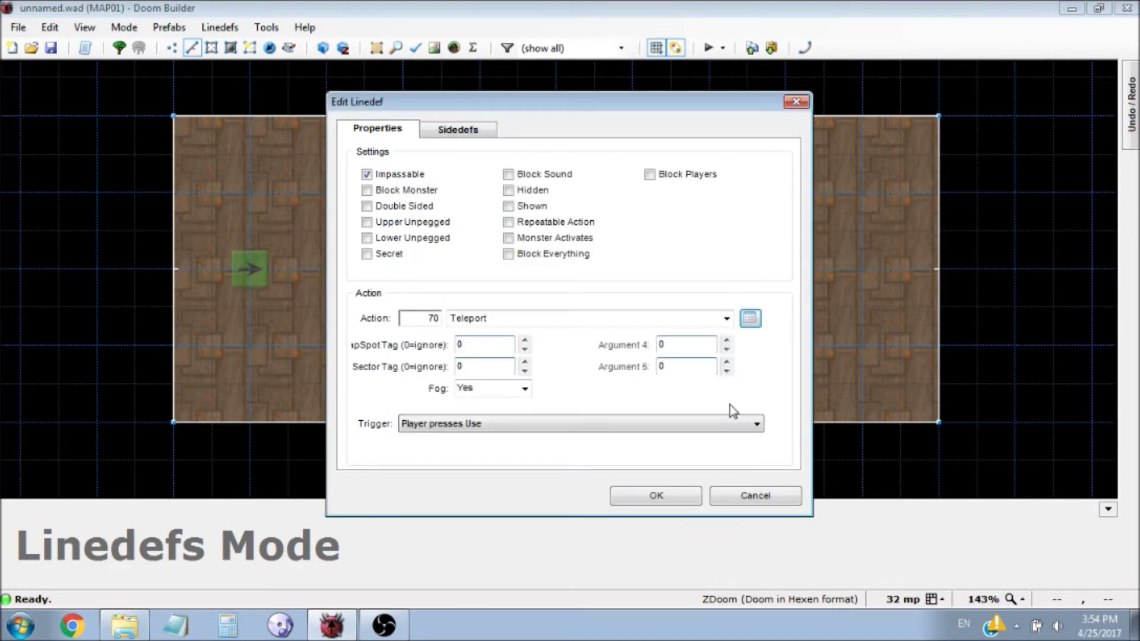
pyautogui.click(483, 343)
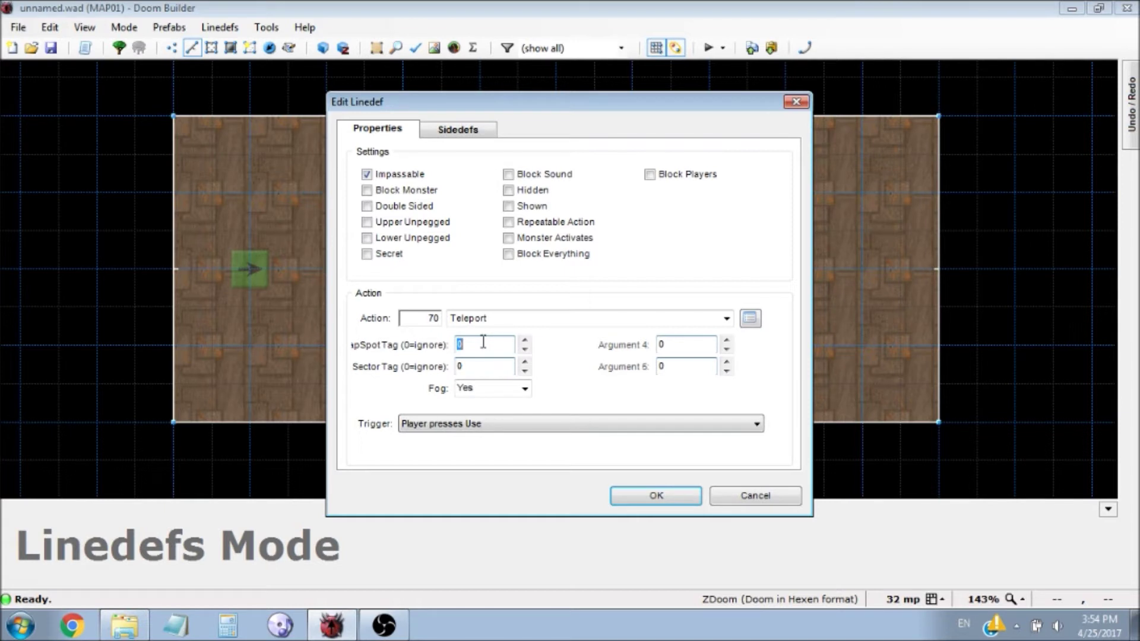
pyautogui.write('1')
pyautogui.click(671, 497)
# Test the map in ZDoom by using the switch to teleport to the other room, and quit the game
pyautogui.click(709, 47)
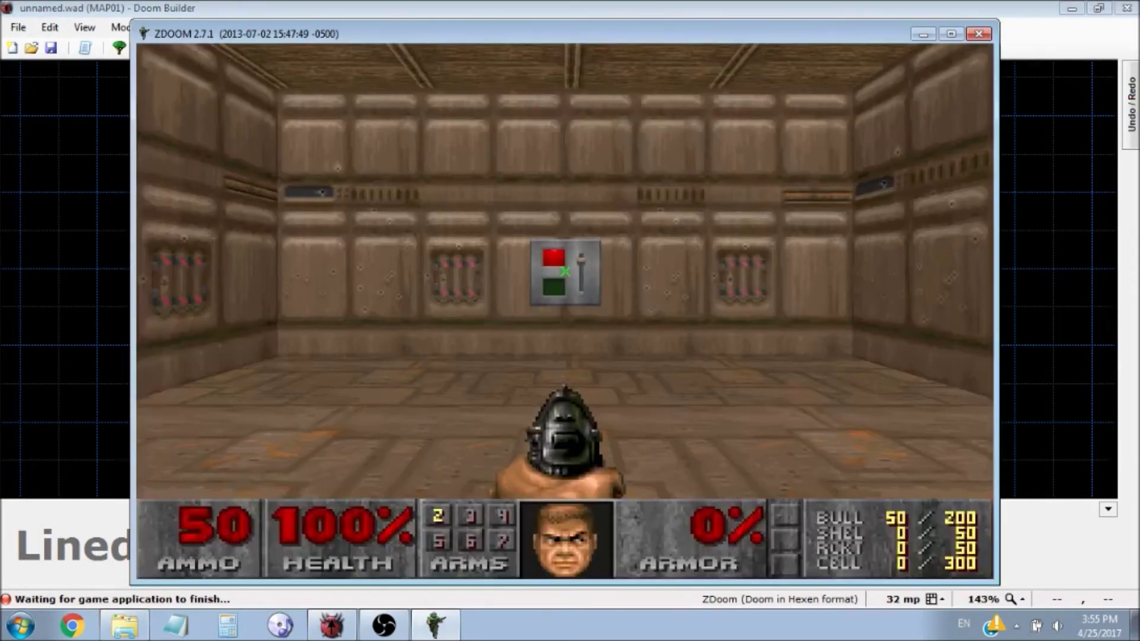
pyautogui.press('w')
pyautogui.press('space')
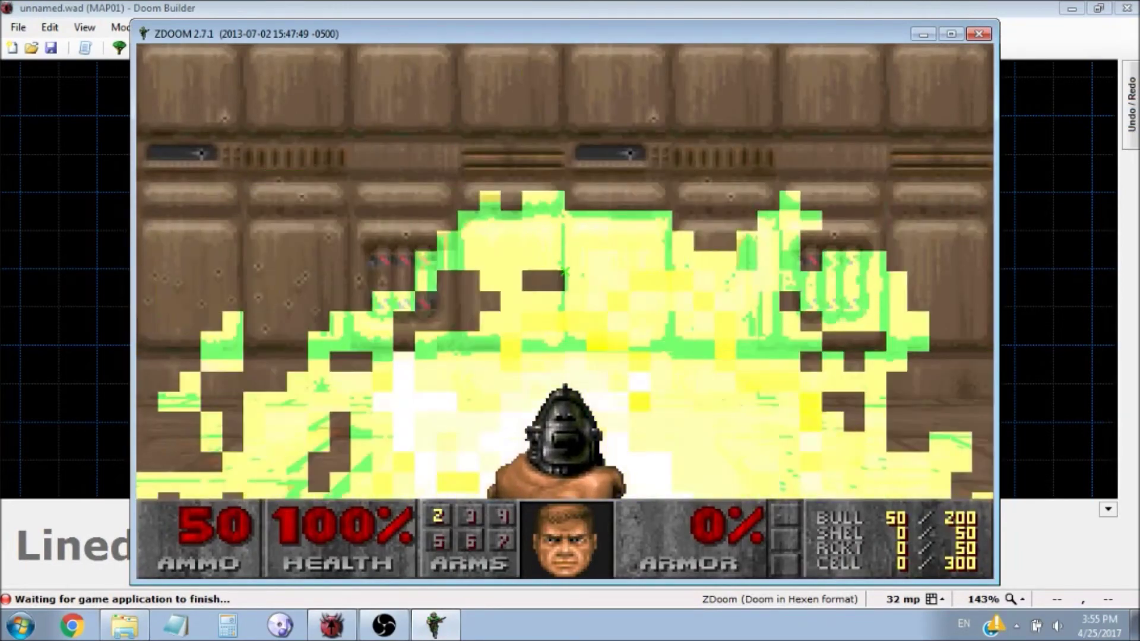
pyautogui.press('s')
pyautogui.press('Escape')
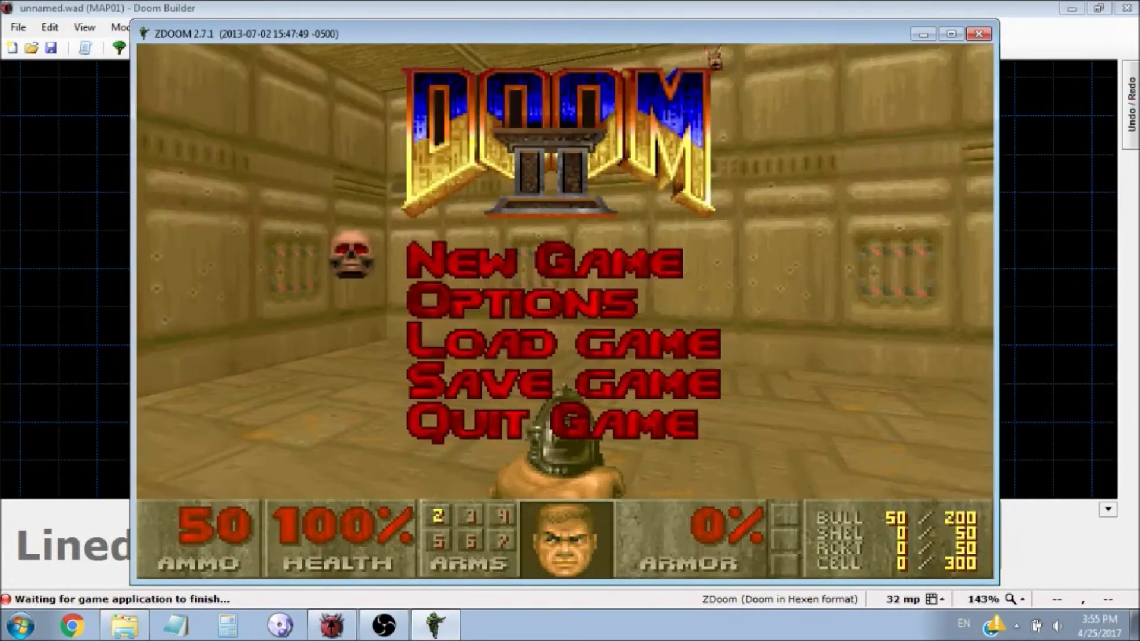
pyautogui.press('Up')
pyautogui.press('Return')
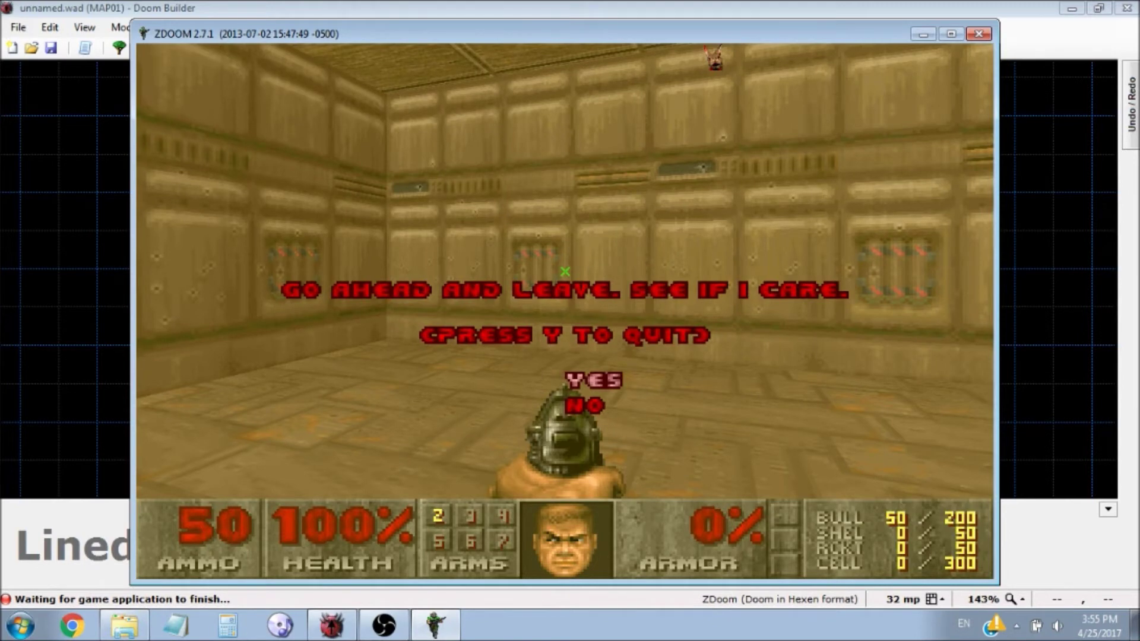
pyautogui.press('y')
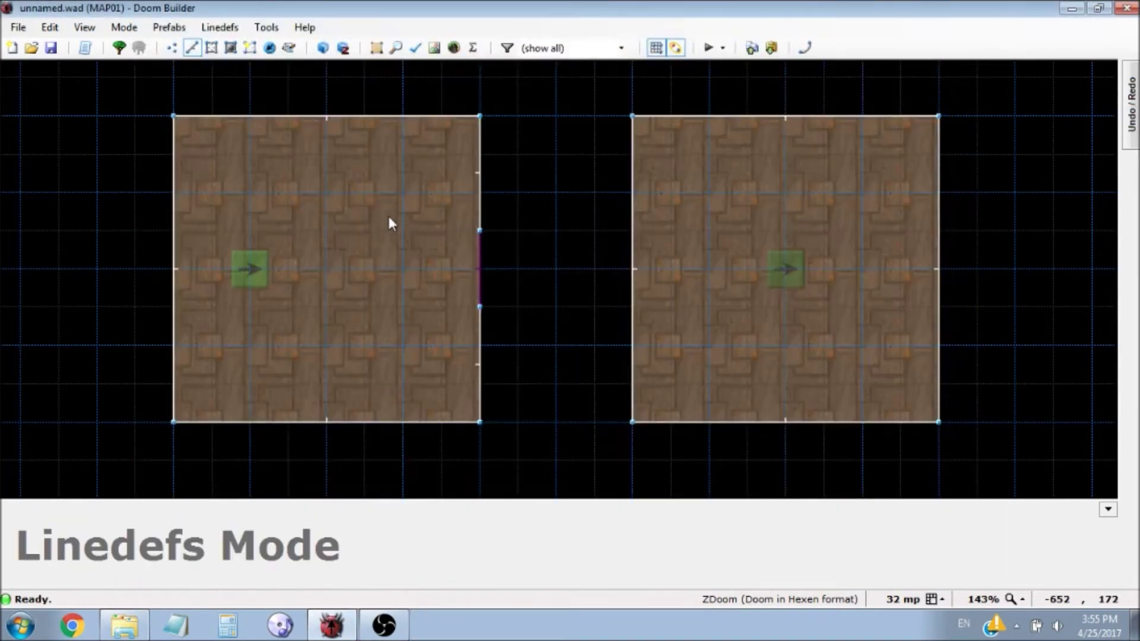
pyautogui.scroll(-1, 416, 214)
pyautogui.scroll(1, 526, 279)
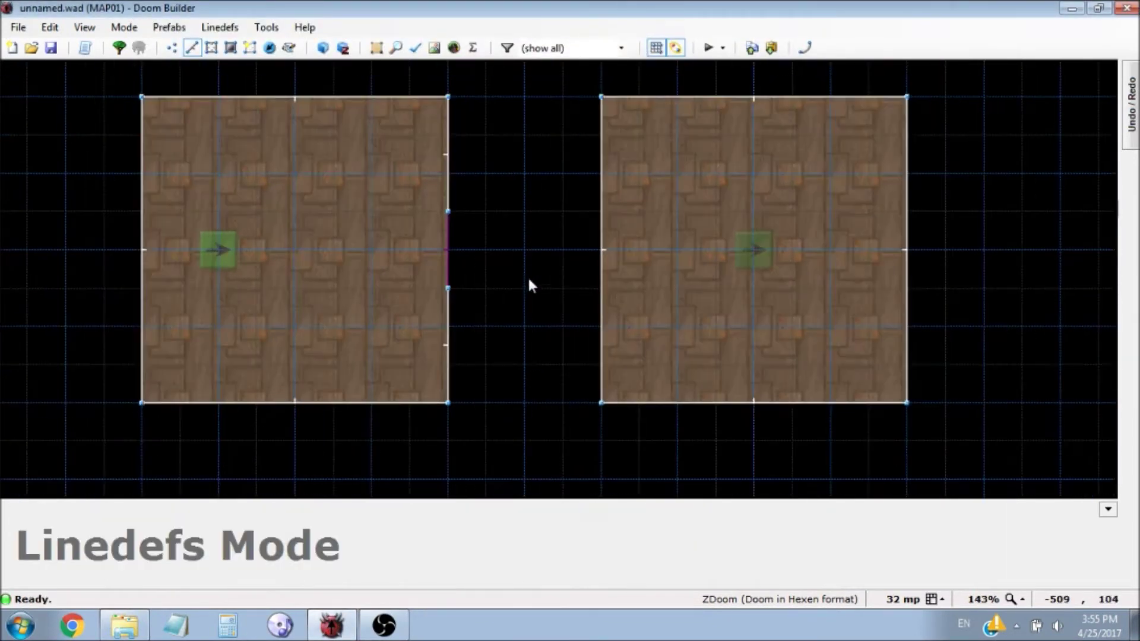
# Start a new map with the ZDoom (Doom in Hexen format) game configuration, leaving the current map behind
pyautogui.click(14, 28)
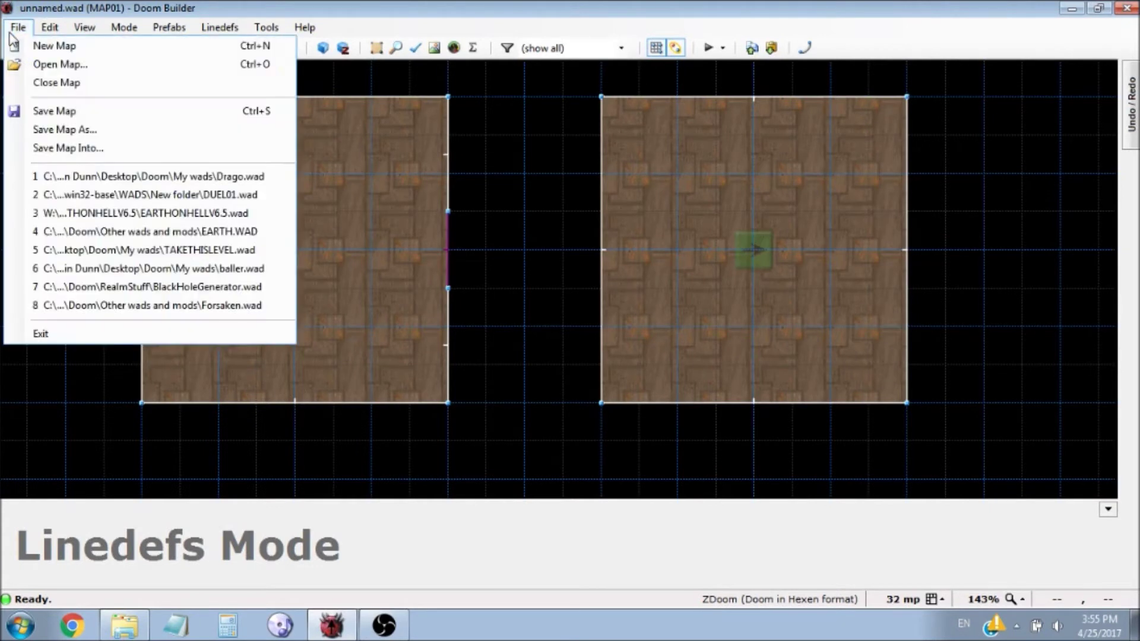
pyautogui.click(41, 44)
pyautogui.click(601, 373)
pyautogui.click(556, 182)
pyautogui.scroll(-2, 681, 261)
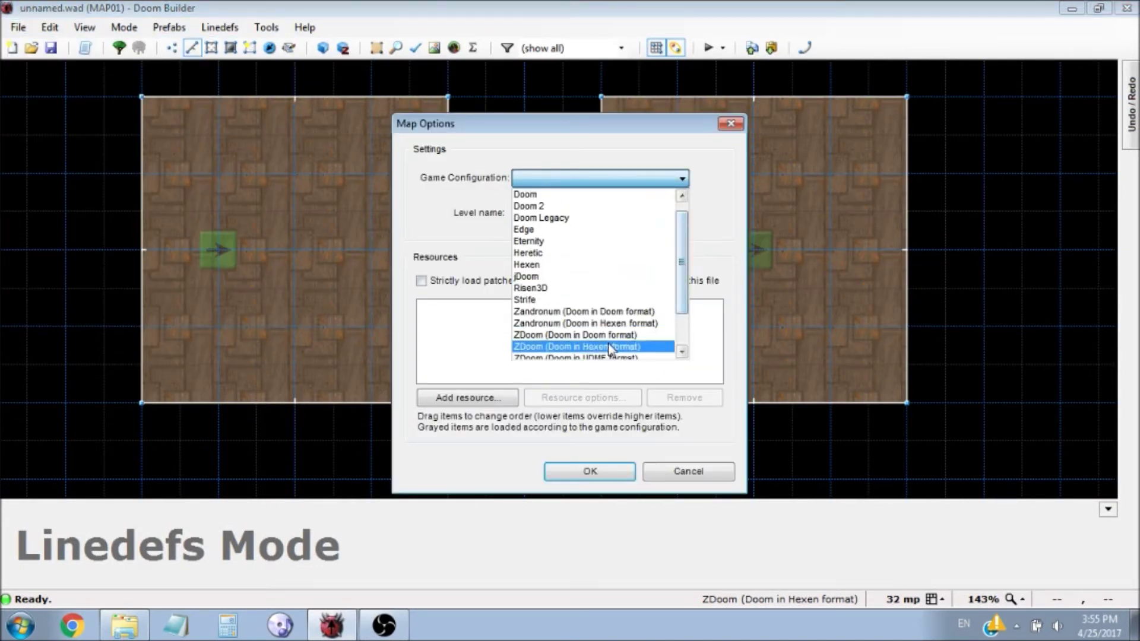
pyautogui.click(606, 346)
pyautogui.click(605, 471)
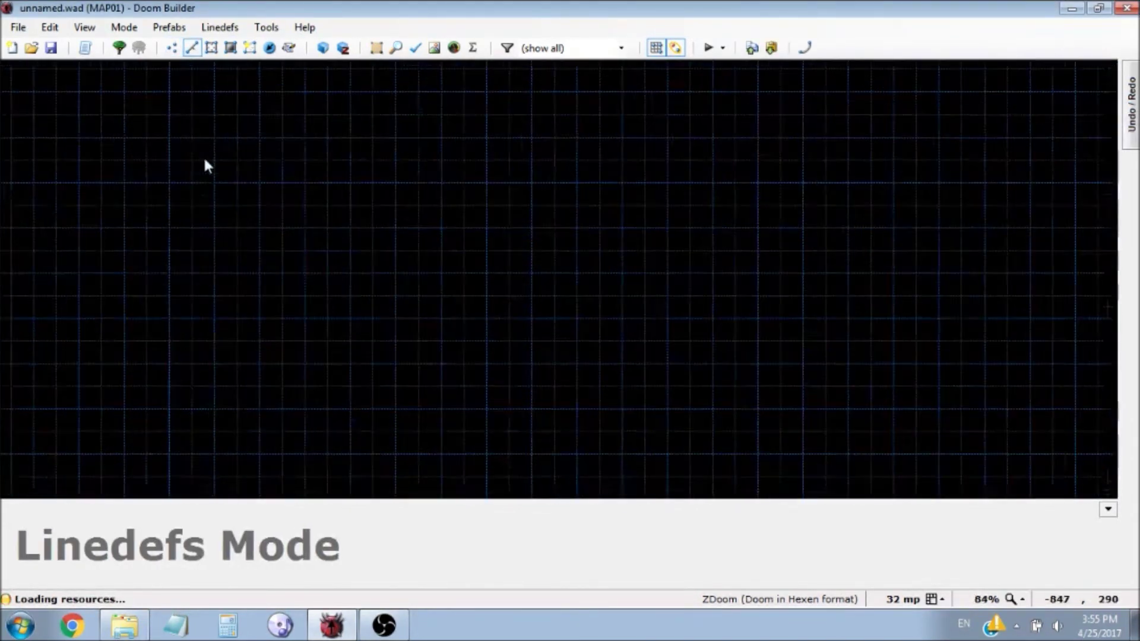
# Draw a closed rectangular room 512 units wide and 320 units high
pyautogui.press('d')
pyautogui.click(218, 131)
pyautogui.click(219, 425)
pyautogui.click(689, 425)
pyautogui.click(689, 131)
pyautogui.click(219, 132)
pyautogui.press('f')
# Place a Player 1 start near the west wall of the room
pyautogui.press('t')
pyautogui.rightClick(282, 305)
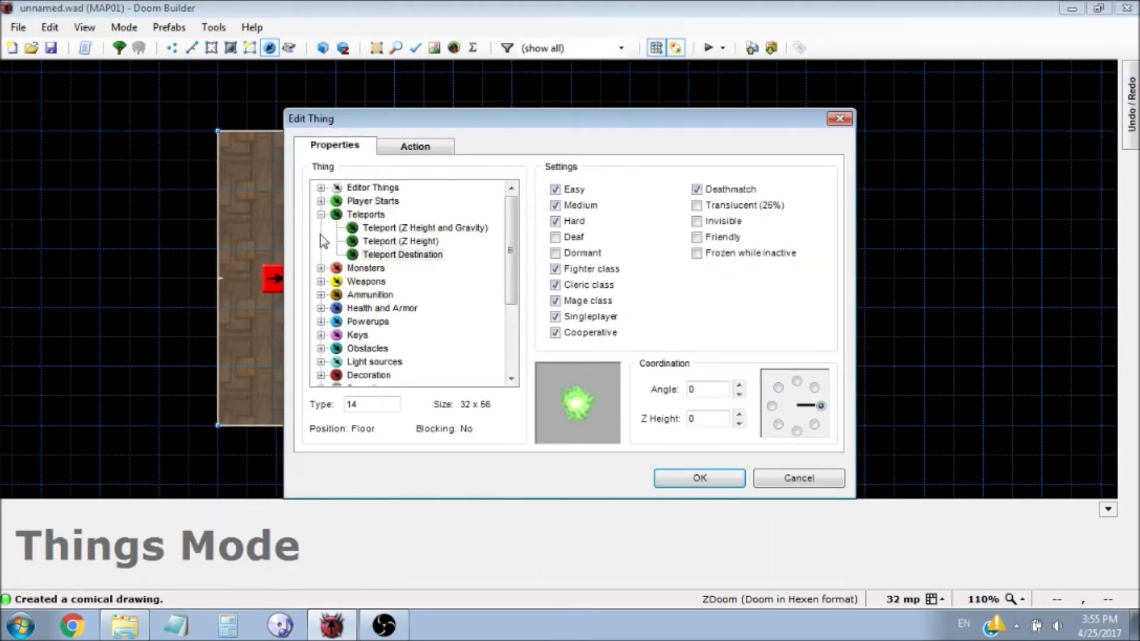
pyautogui.click(320, 215)
pyautogui.click(320, 201)
pyautogui.click(380, 214)
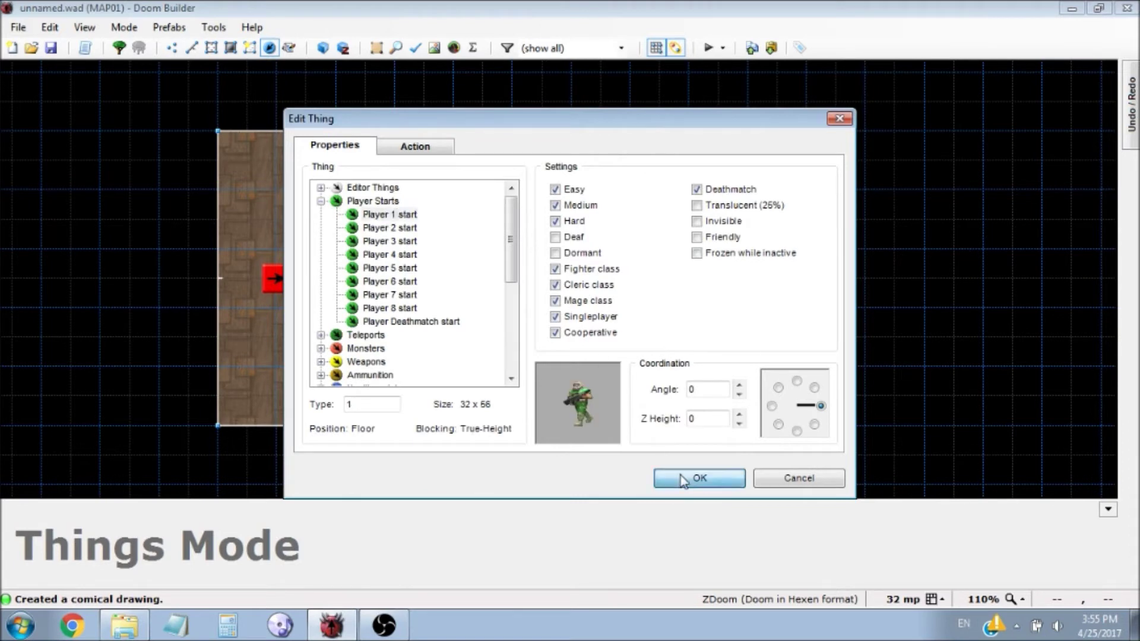
pyautogui.click(699, 478)
# Draw a separate 320 by 320 unit room east of the first one, leaving a gap between them
pyautogui.press('Right')
pyautogui.press('l')
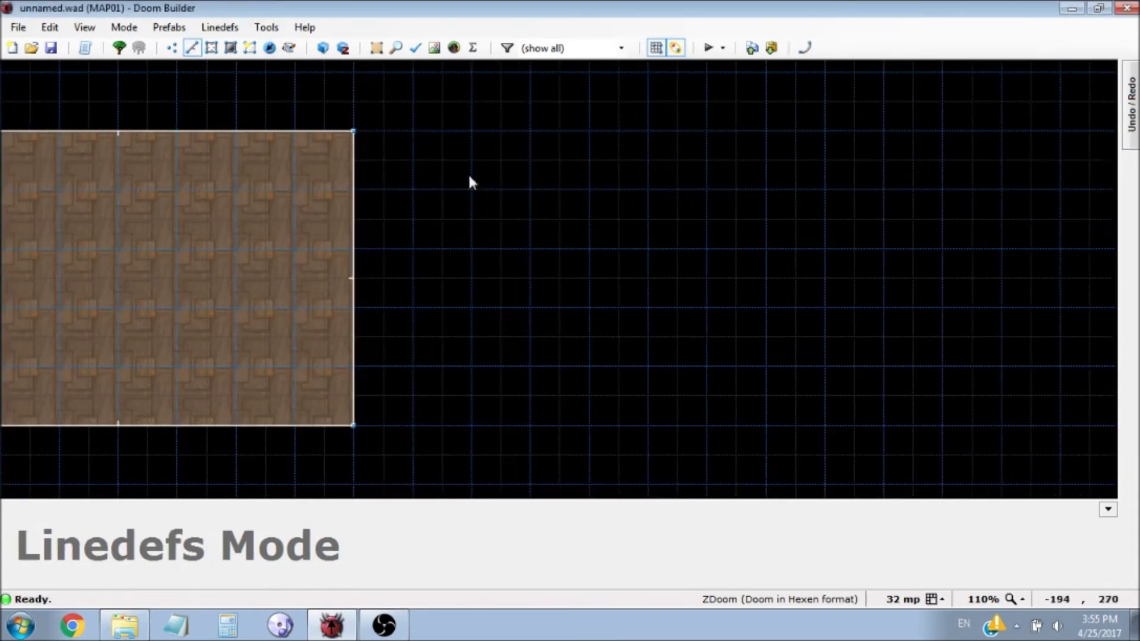
pyautogui.press('d')
pyautogui.click(472, 131)
pyautogui.click(472, 426)
pyautogui.click(767, 426)
pyautogui.click(767, 131)
pyautogui.click(472, 130)
pyautogui.scroll(-4, 621, 279)
pyautogui.scroll(4, 486, 288)
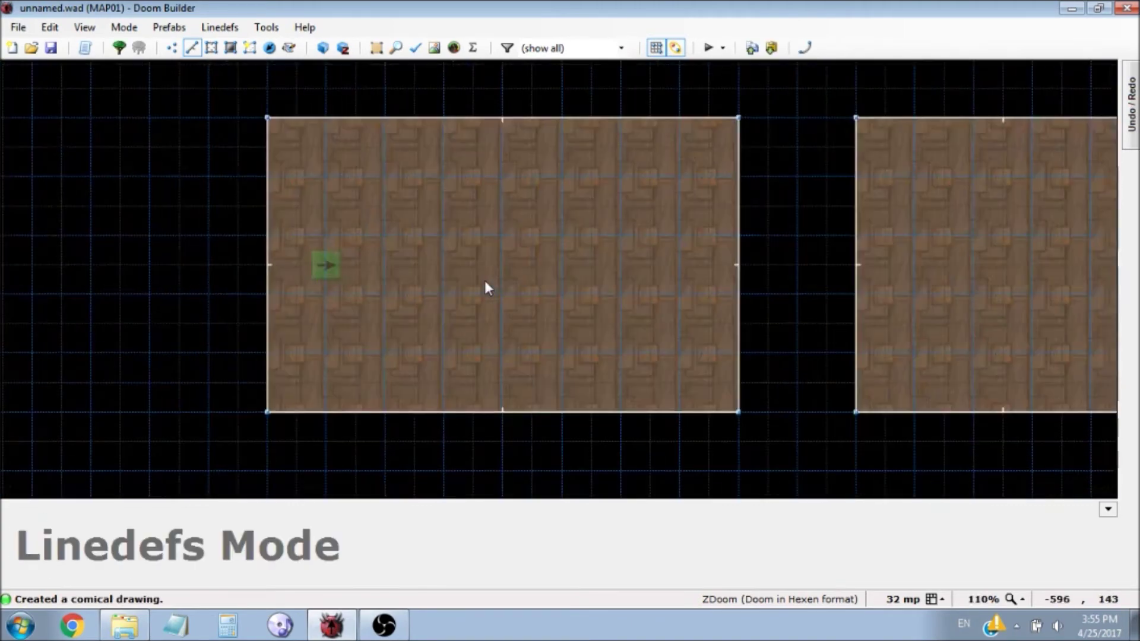
# Lower the brightness of the west room to 128 in the 3D view and return to the map view
pyautogui.press('w')
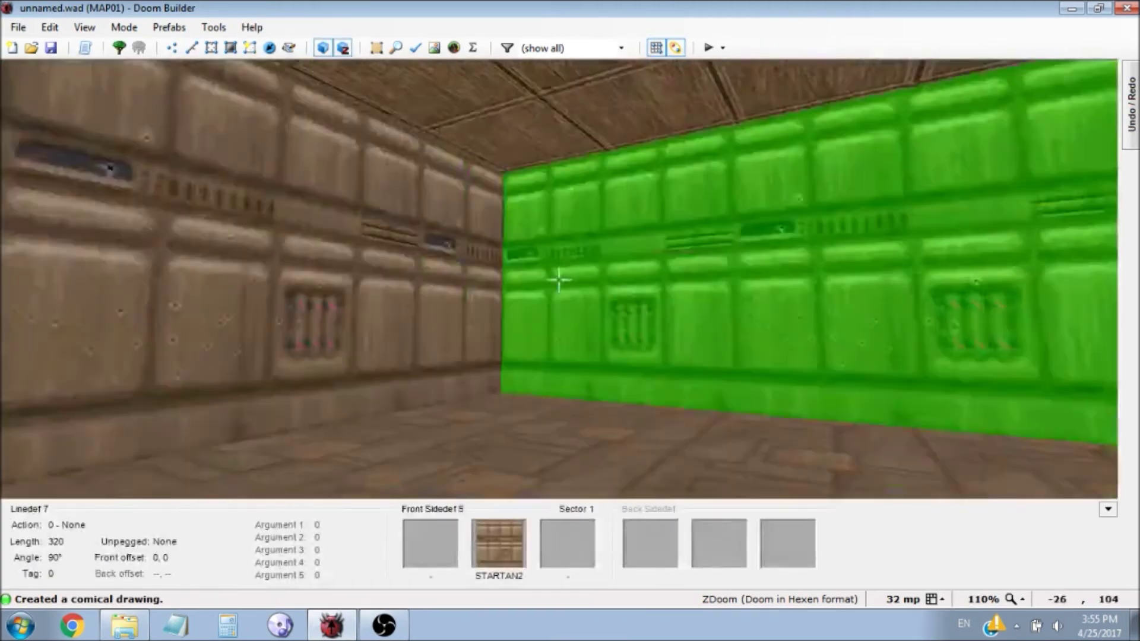
pyautogui.press('e')
pyautogui.press('w')
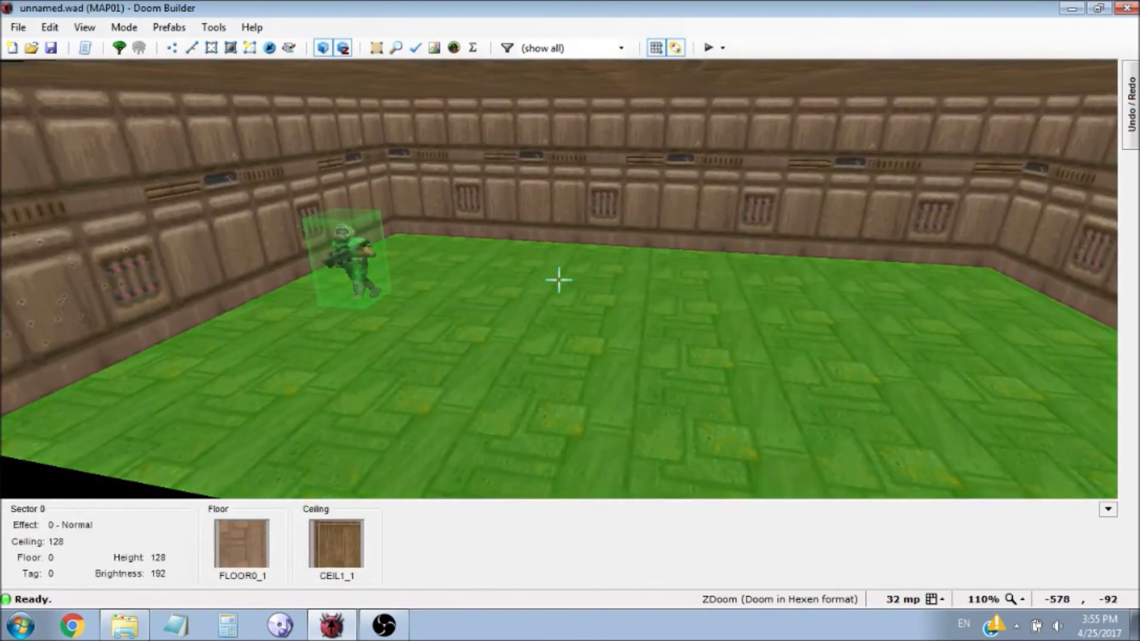
pyautogui.press('-')
pyautogui.press('-')
pyautogui.press('-')
pyautogui.press('-')
pyautogui.press('s')
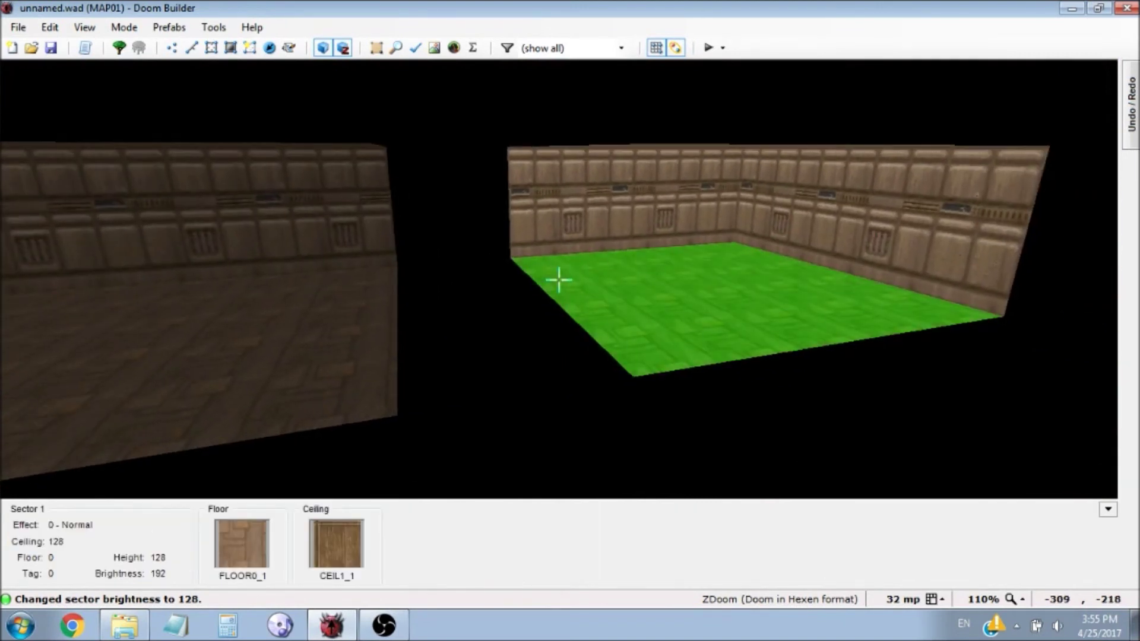
pyautogui.press('w')
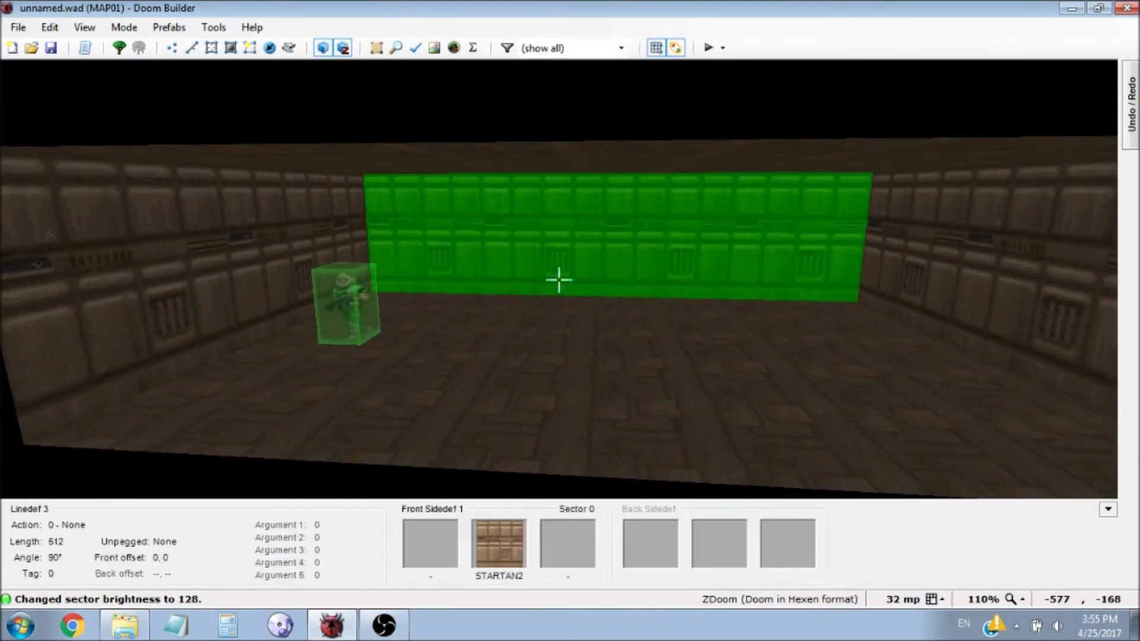
pyautogui.press('q')
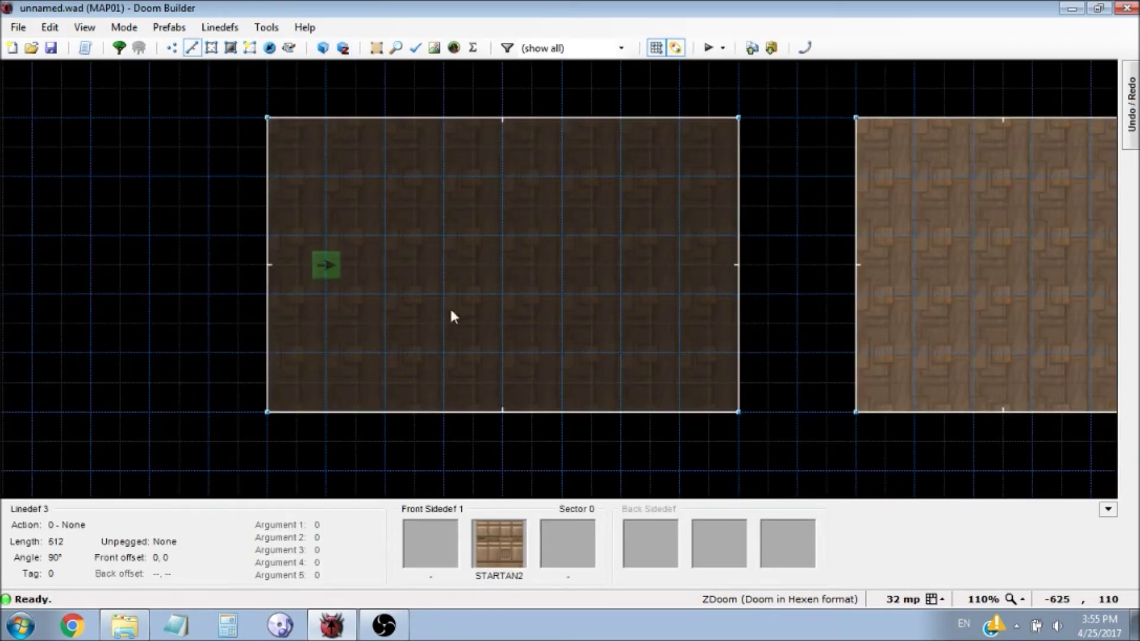
# Draw a 64 by 64 unit square sector inside the west room, toward its east side
pyautogui.scroll(-1, 491, 303)
pyautogui.scroll(2, 597, 309)
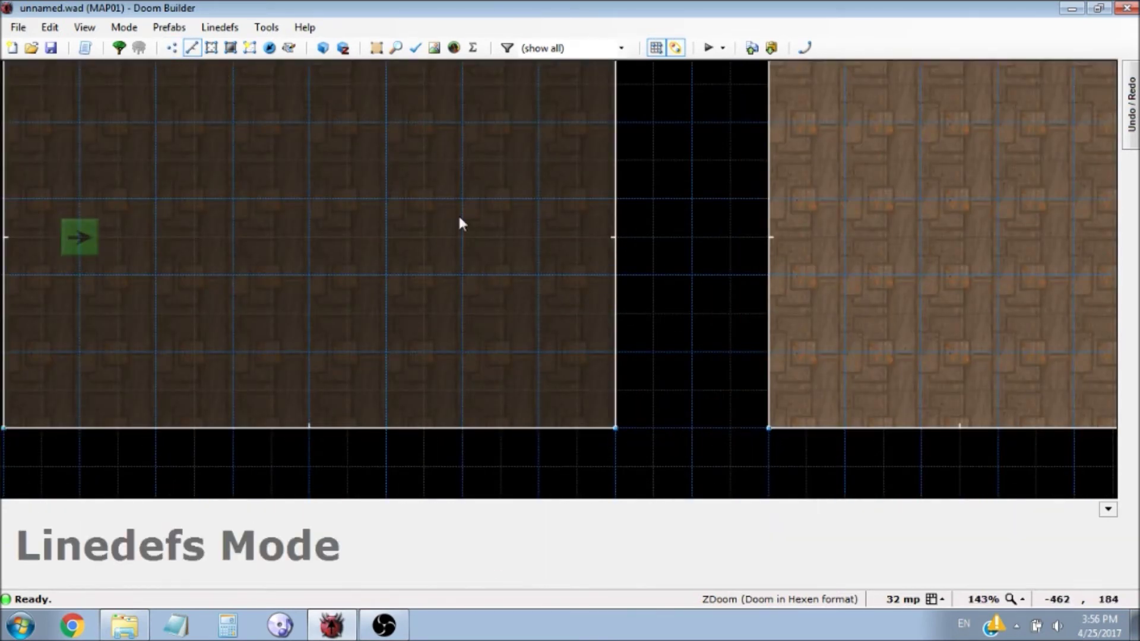
pyautogui.press('d')
pyautogui.click(386, 198)
pyautogui.click(386, 274)
pyautogui.click(462, 274)
pyautogui.click(462, 198)
pyautogui.click(386, 199)
pyautogui.scroll(-3, 511, 230)
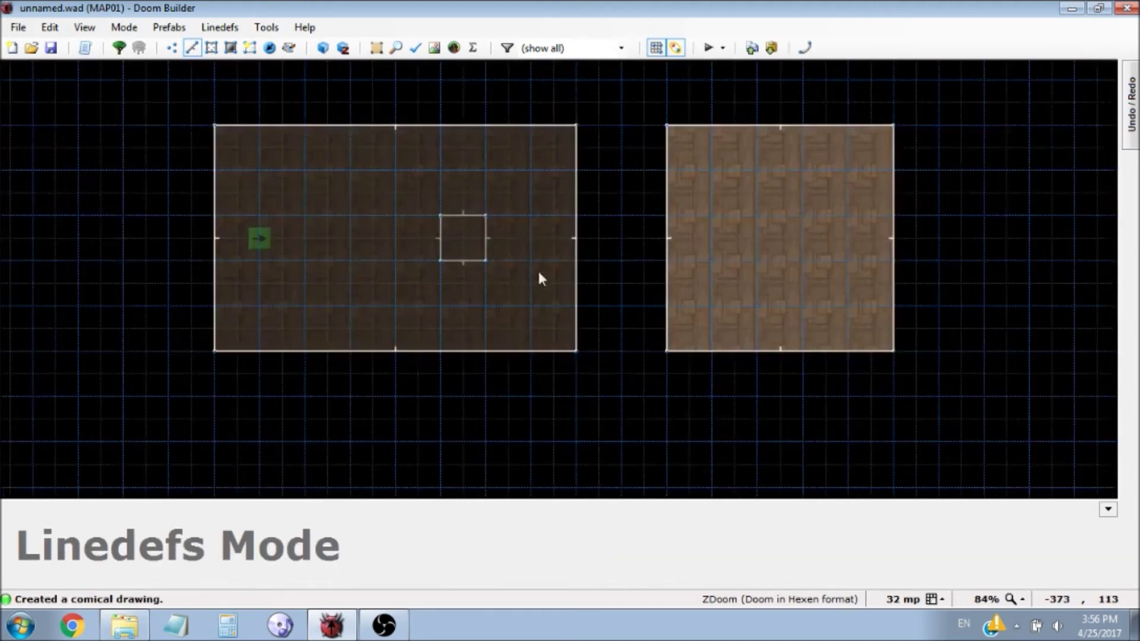
pyautogui.scroll(4, 449, 223)
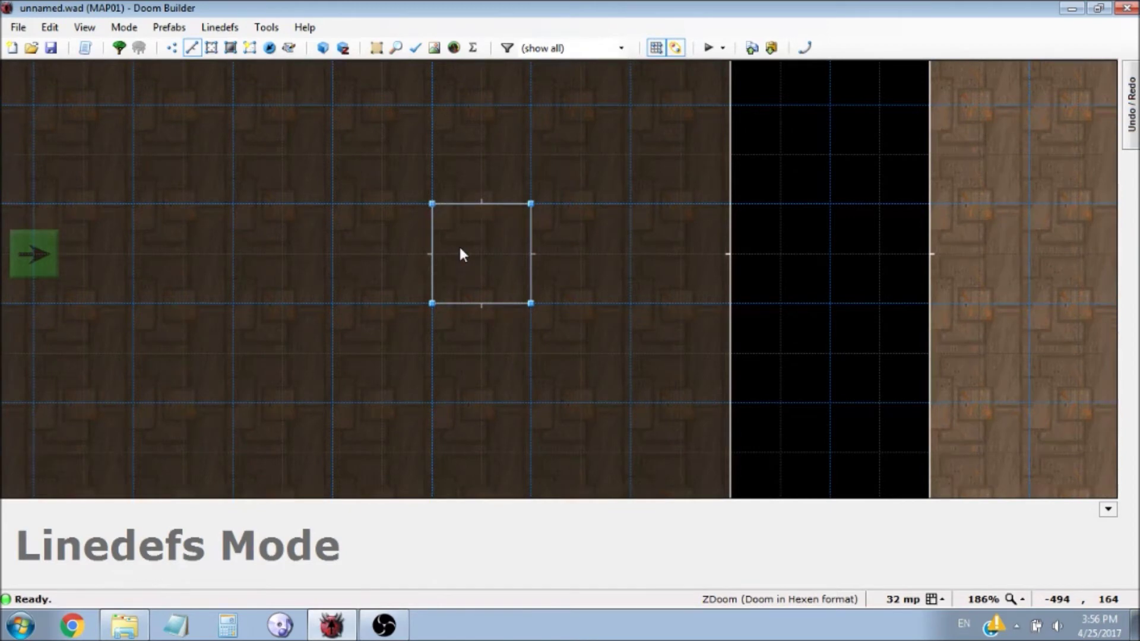
pyautogui.scroll(-1, 366, 299)
pyautogui.scroll(1, 430, 278)
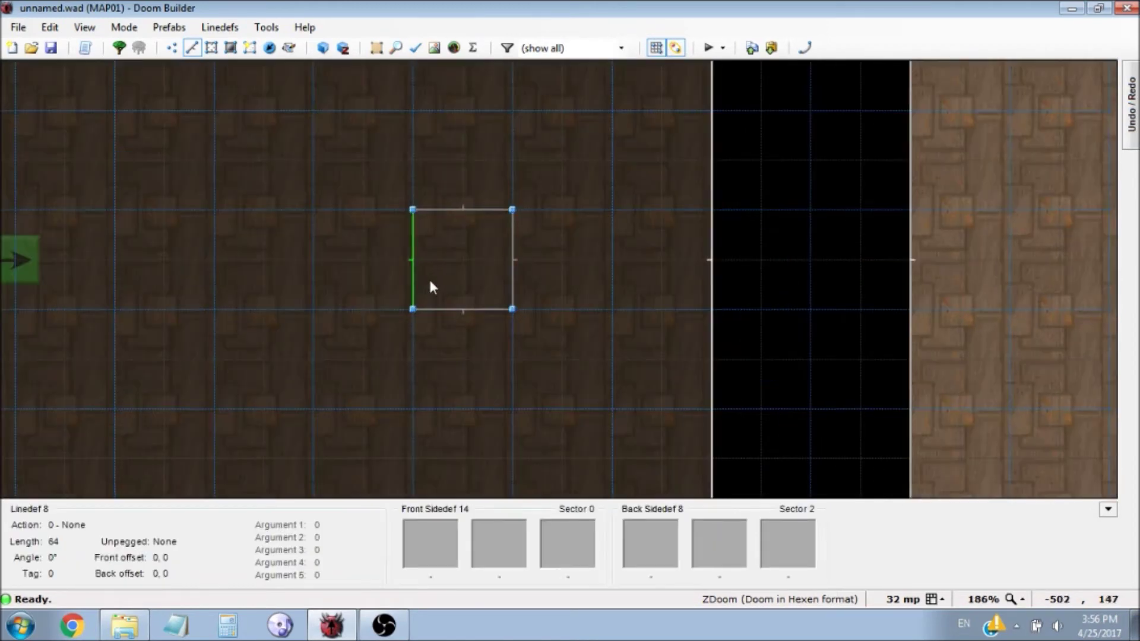
pyautogui.scroll(-3, 427, 260)
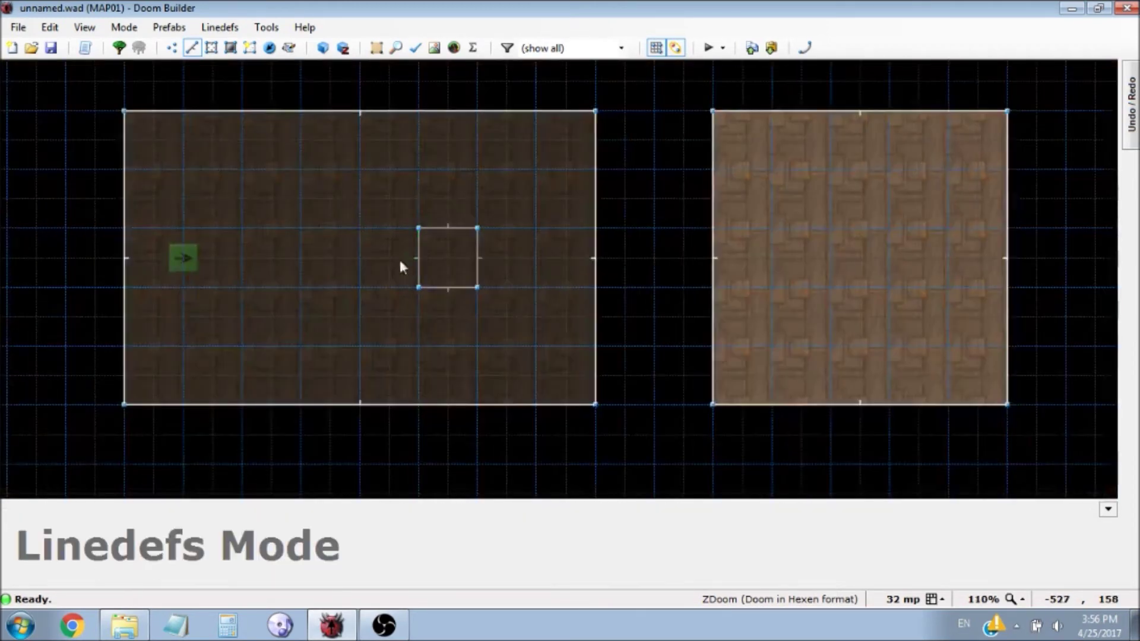
pyautogui.scroll(1, 338, 270)
pyautogui.press('Insert')
pyautogui.click(290, 295)
pyautogui.click(367, 295)
pyautogui.click(367, 219)
pyautogui.click(289, 218)
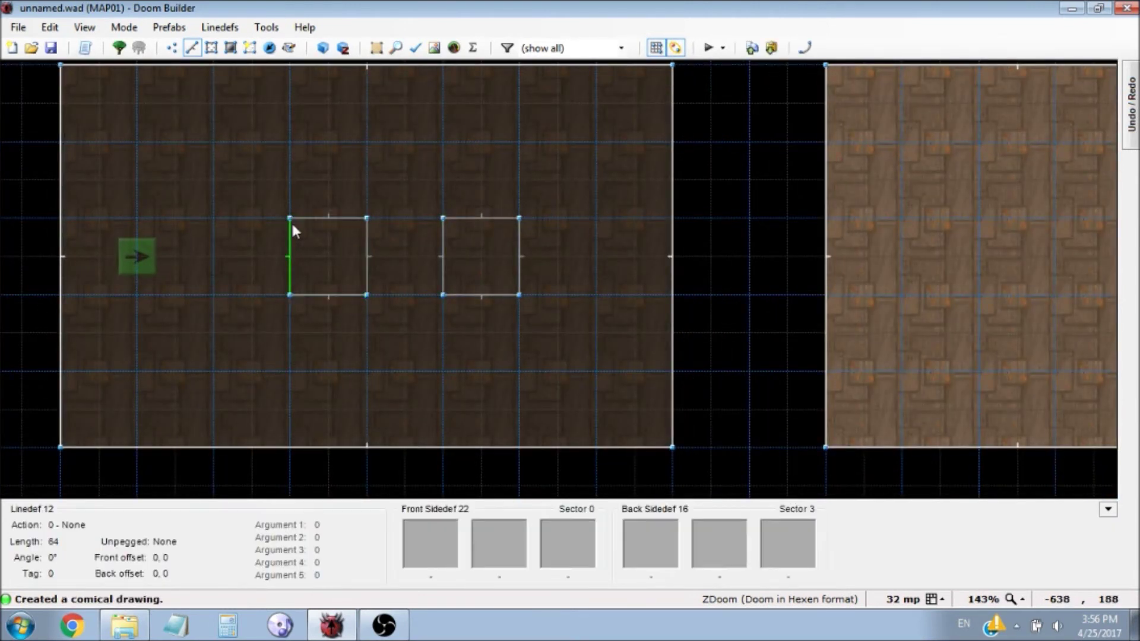
pyautogui.hotkey('ctrl', 'z')
# Move the small square sector 64 units east within the west room
pyautogui.click(211, 48)
pyautogui.moveTo(478, 265); pyautogui.dragTo(545, 279)
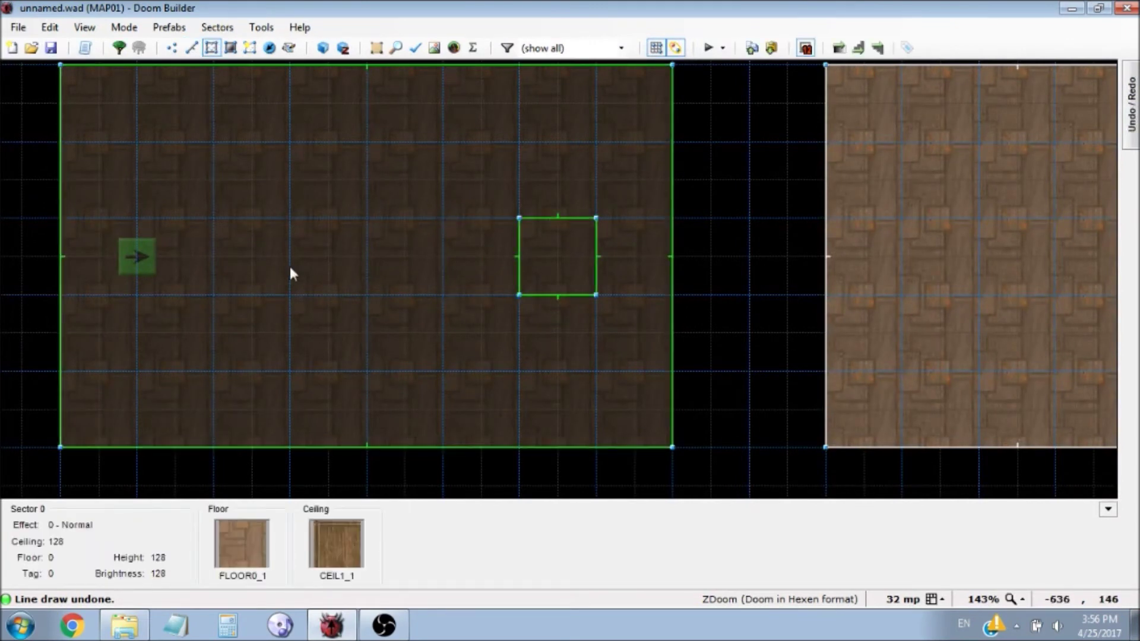
pyautogui.press('l')
# Set the floor flat of the small square sector to GATE1
pyautogui.press('w')
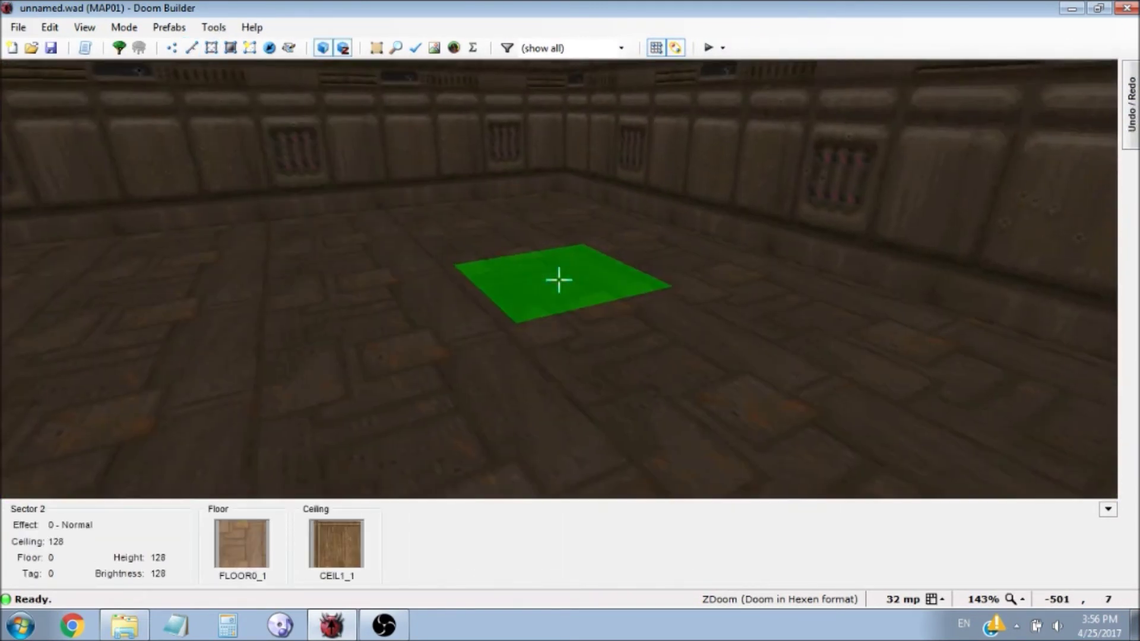
pyautogui.rightClick(559, 280)
pyautogui.click(594, 229)
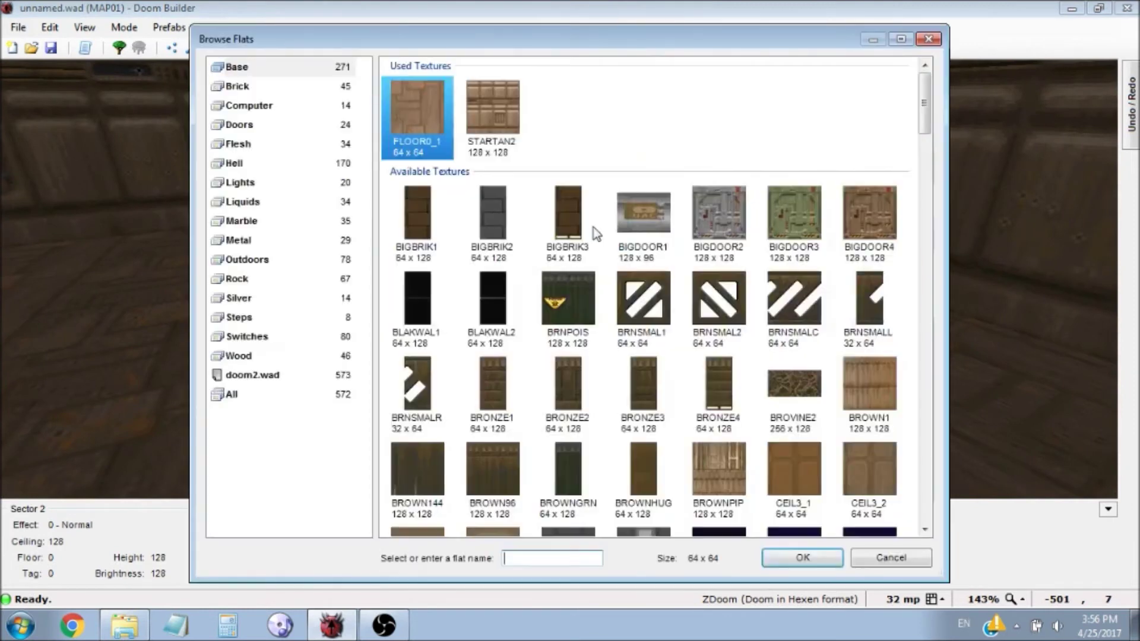
pyautogui.write('GAT')
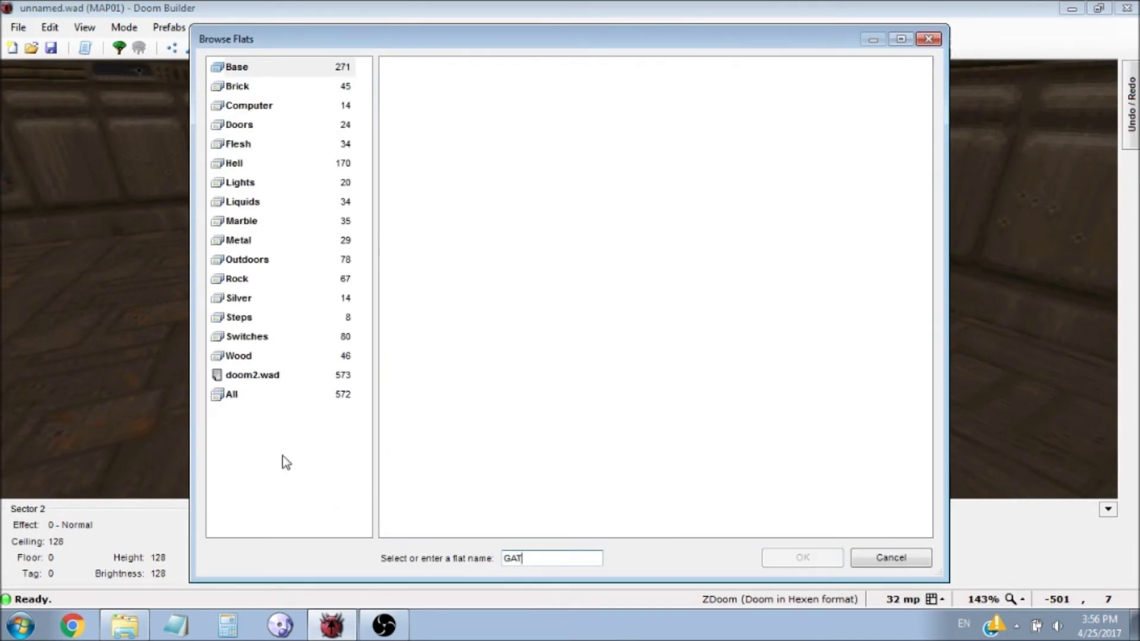
pyautogui.click(265, 394)
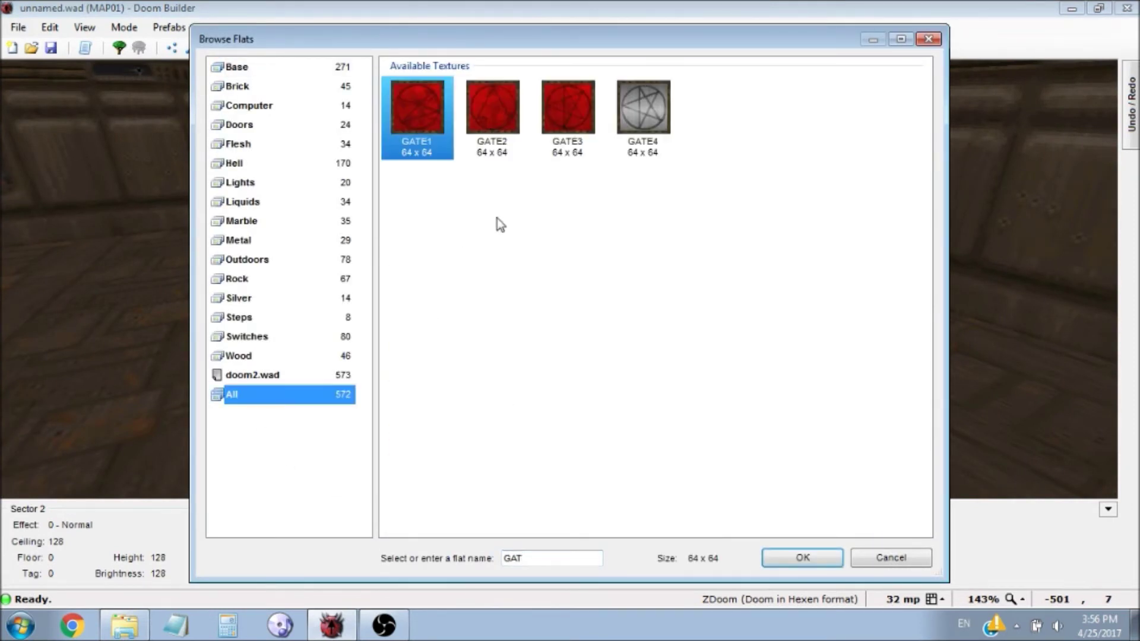
pyautogui.click(513, 124)
pyautogui.click(546, 112)
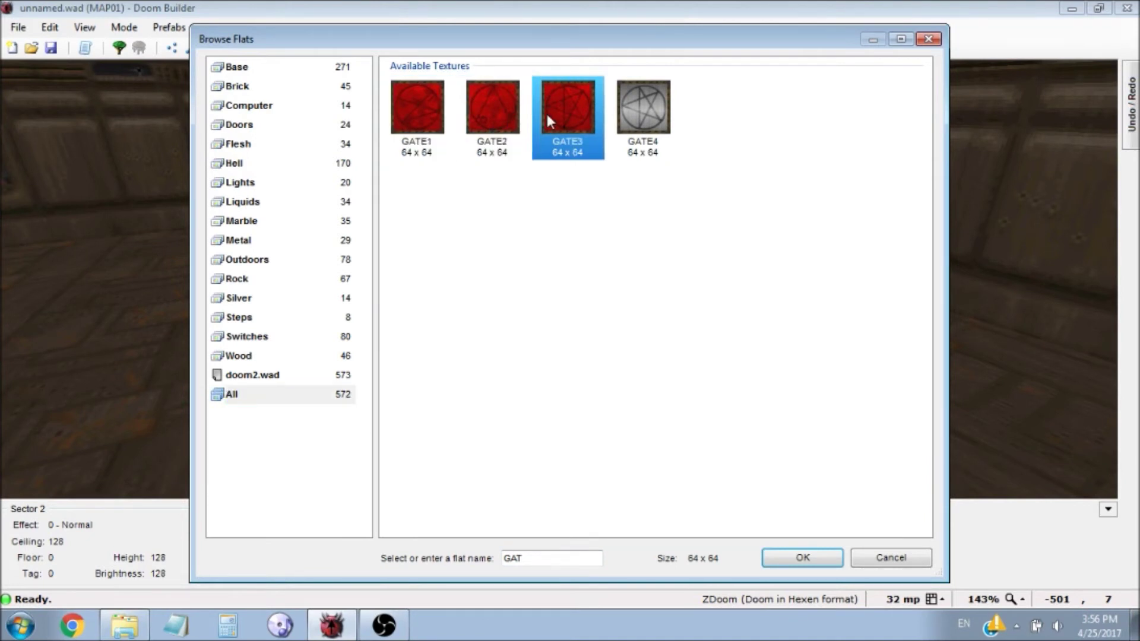
pyautogui.doubleClick(442, 107)
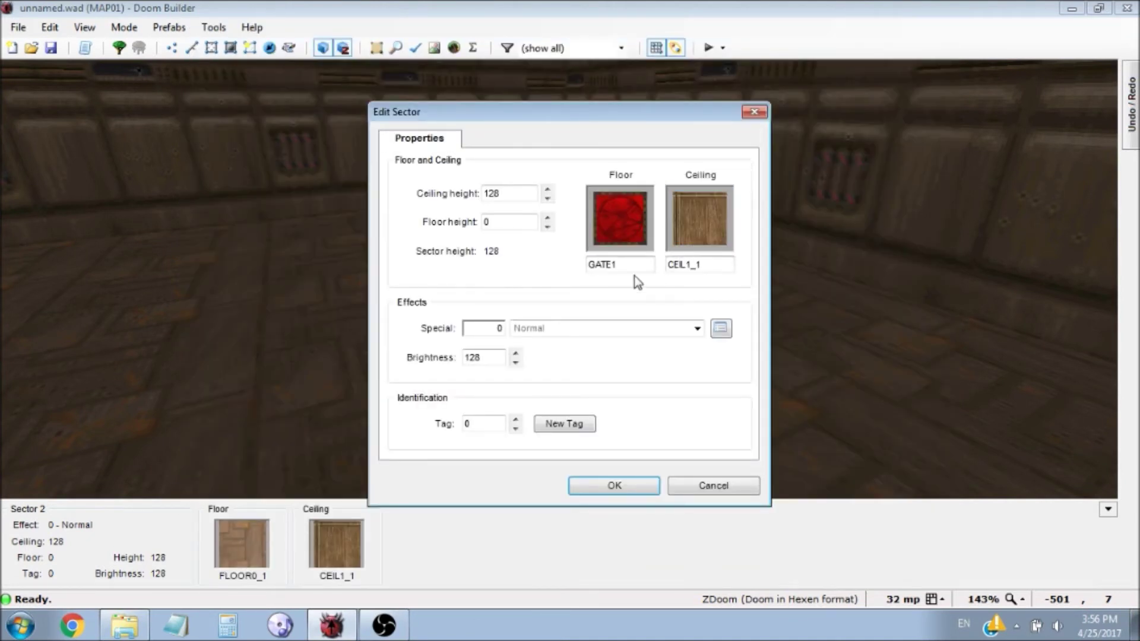
# Copy the GATE1 flat name to the small square sector's ceiling and apply the sector changes
pyautogui.doubleClick(628, 268)
pyautogui.hotkey('ctrl', 'c')
pyautogui.doubleClick(709, 266)
pyautogui.hotkey('ctrl', 'v')
pyautogui.click(614, 485)
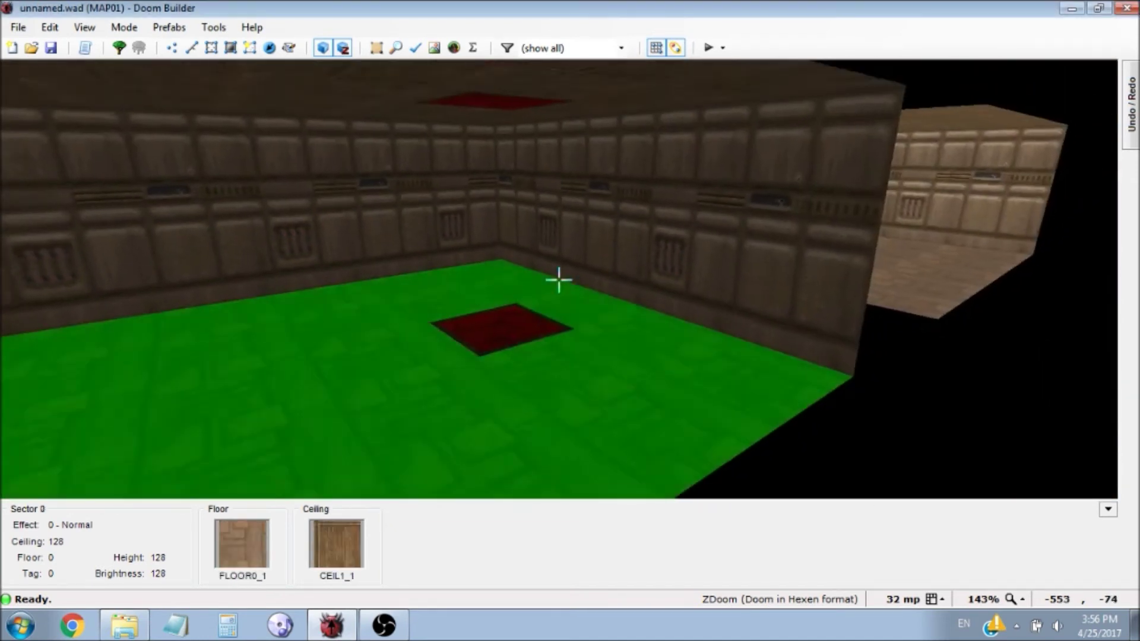
# Examine the square teleport pad in the 3D view and in the map view
pyautogui.press('e')
pyautogui.press('s')
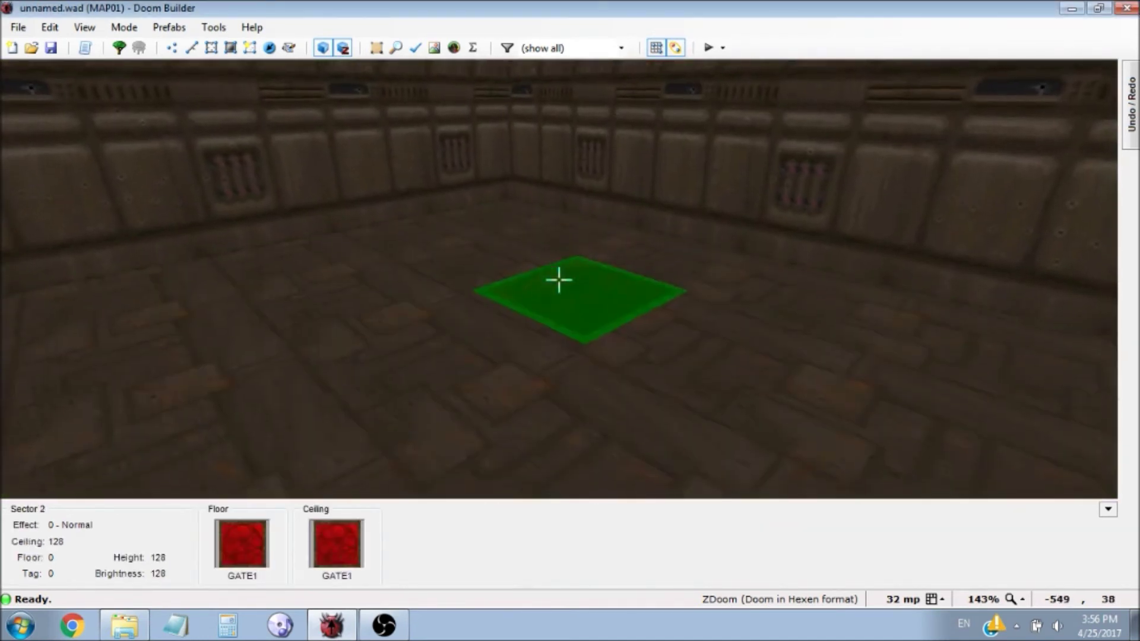
pyautogui.press('w')
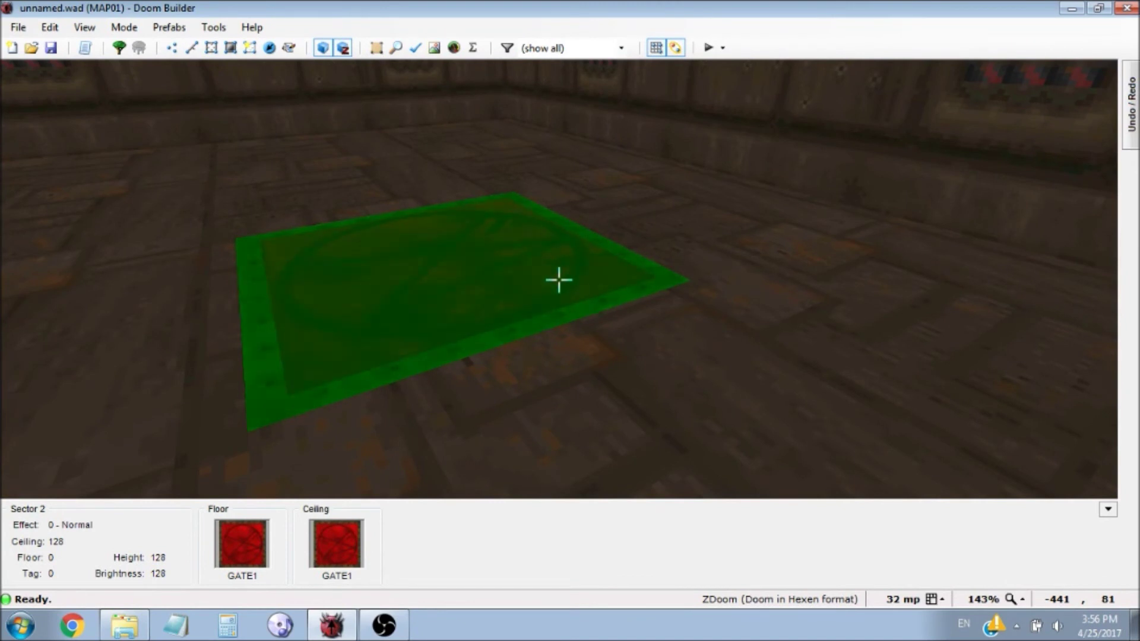
pyautogui.press('w')
pyautogui.scroll(1, 559, 278)
pyautogui.press('s')
pyautogui.moveTo(565, 248); pyautogui.dragTo(548, 276)
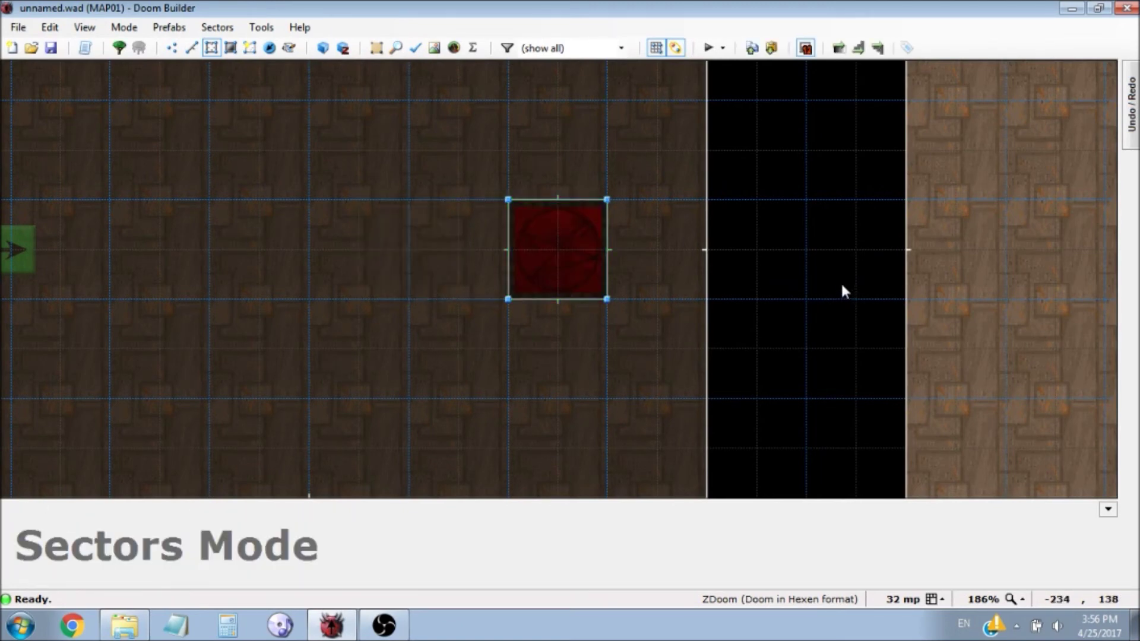
# Raise the teleport pad's floor height to 8 and lower its ceiling height to 96
pyautogui.press('w')
pyautogui.press('d')
pyautogui.press('e')
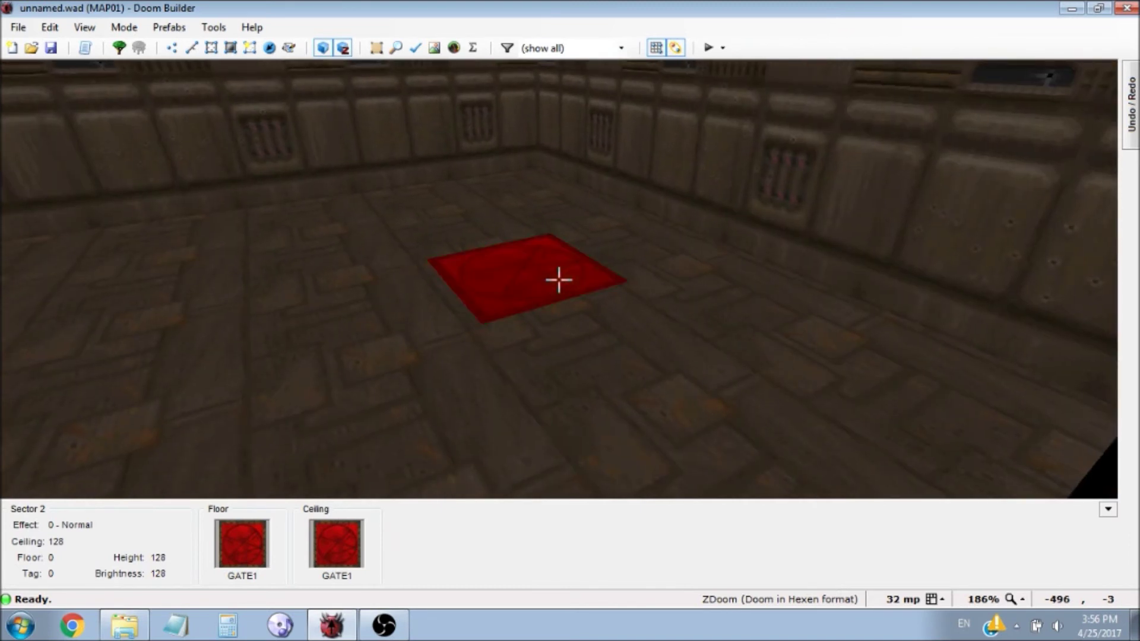
pyautogui.scroll(1, 558, 280)
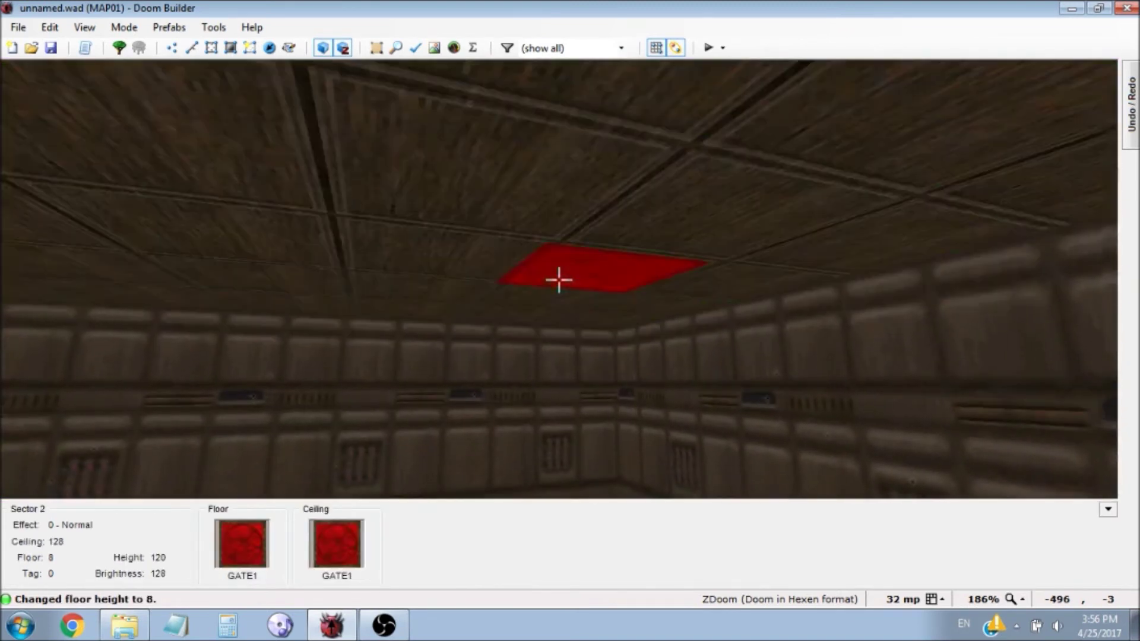
pyautogui.scroll(-3, 558, 280)
pyautogui.scroll(-1, 558, 280)
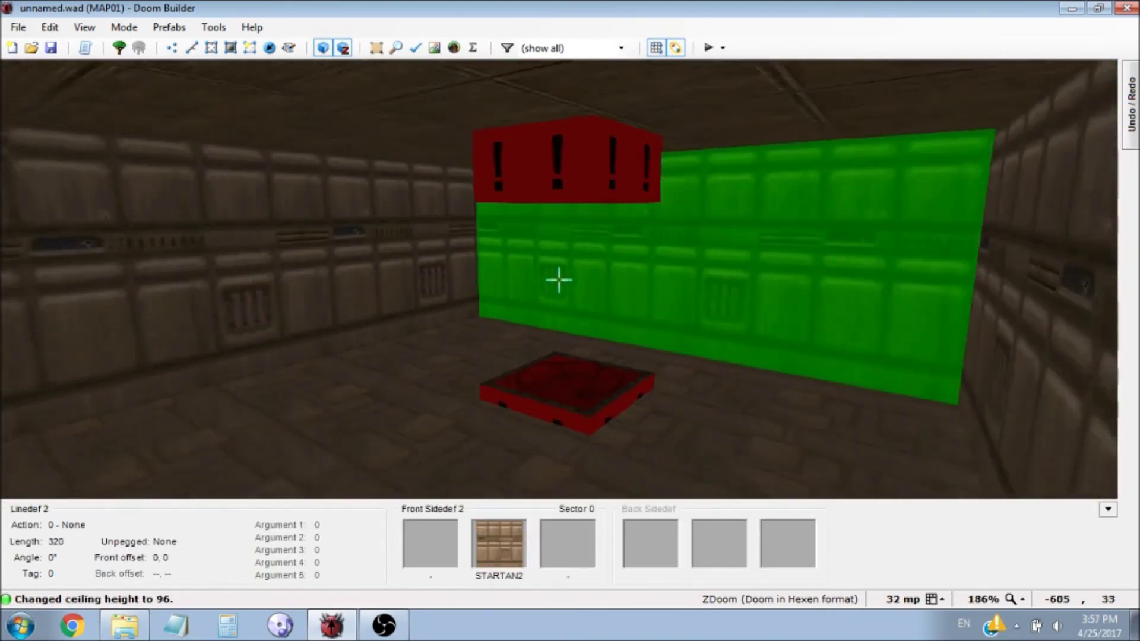
# Set the front upper texture of one side of the raised teleport pad's ceiling block to SUPPORT3
pyautogui.press('f')
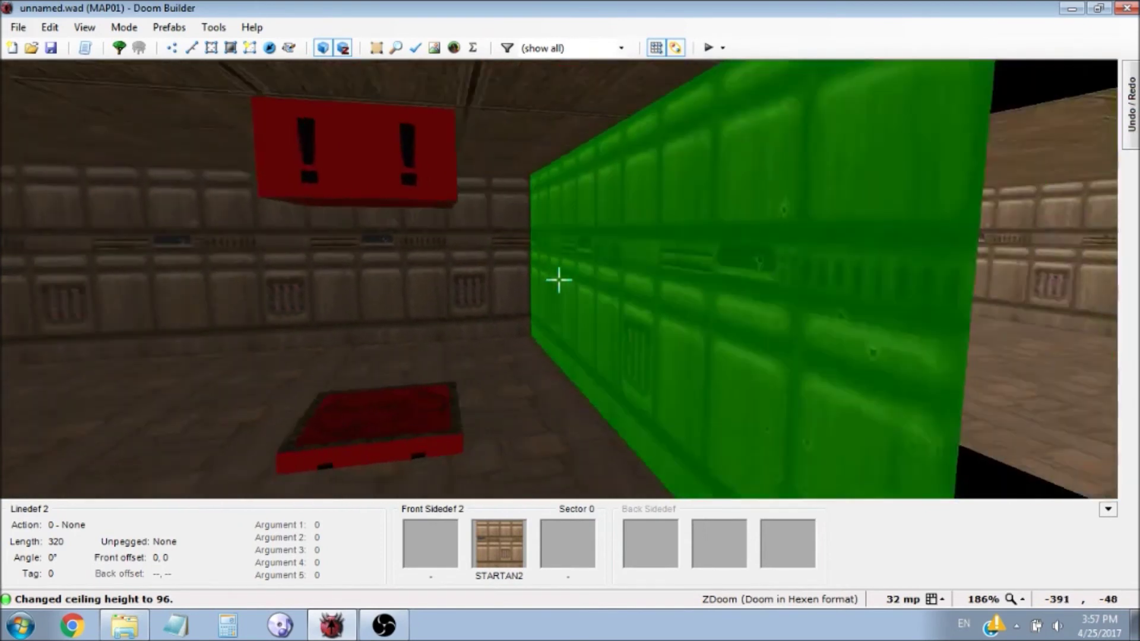
pyautogui.press('s')
pyautogui.press('f')
pyautogui.press('s')
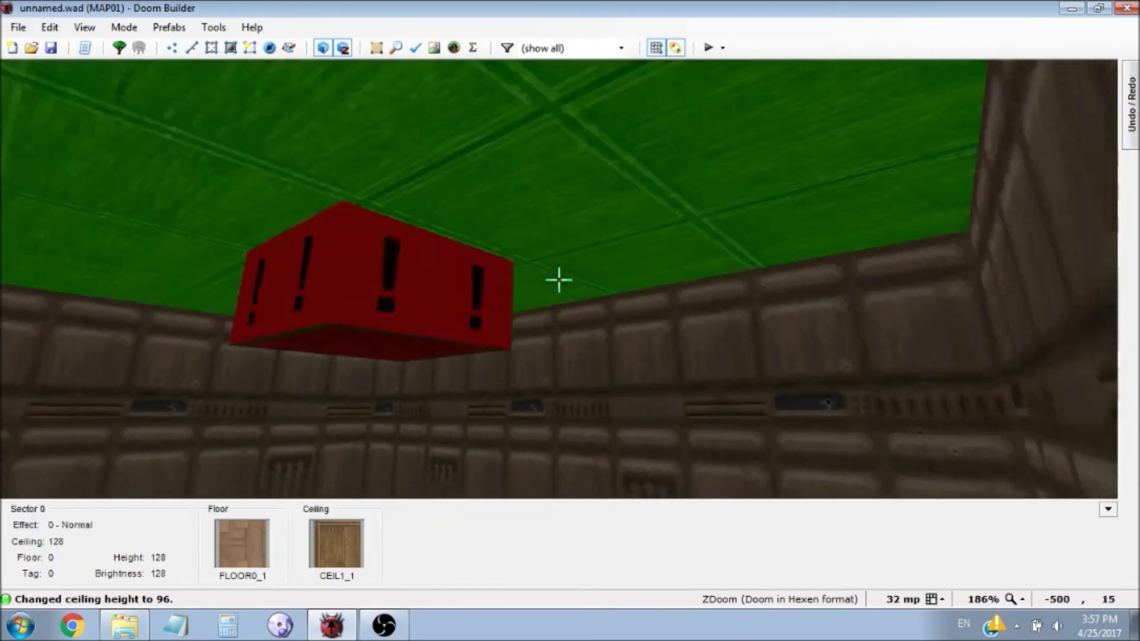
pyautogui.press('f')
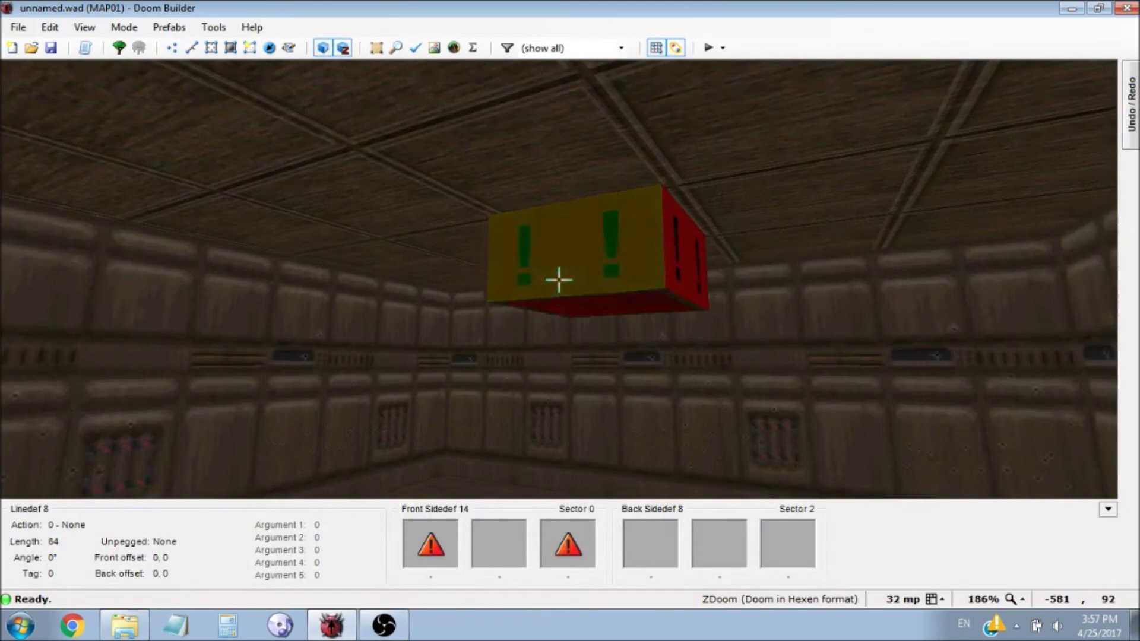
pyautogui.rightClick(559, 280)
pyautogui.click(469, 130)
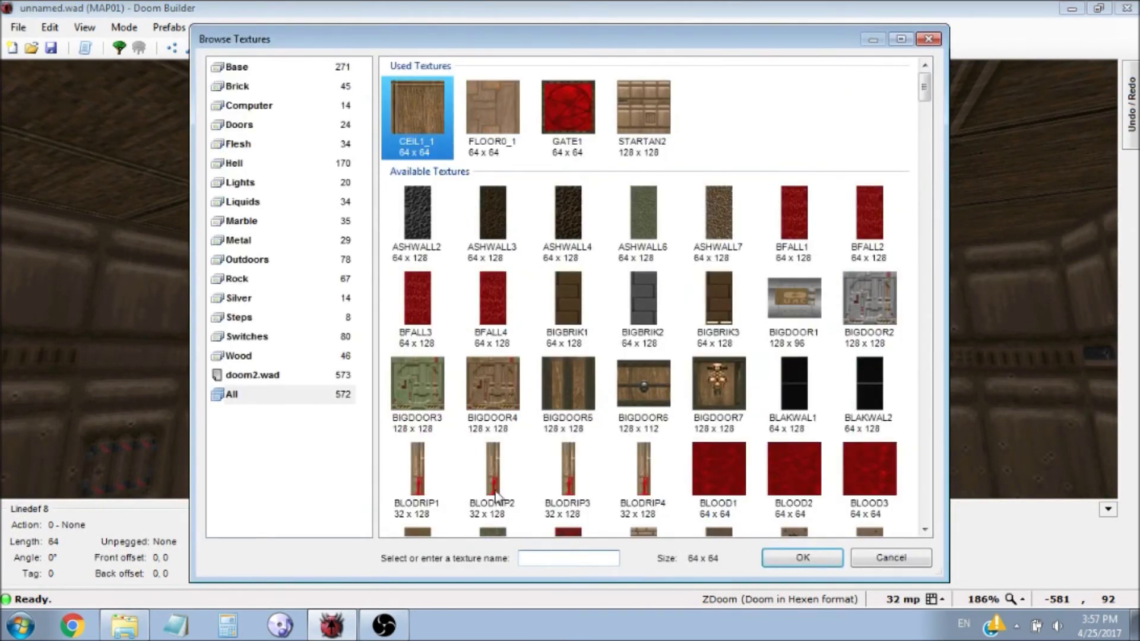
pyautogui.write('SU')
pyautogui.click(488, 153)
pyautogui.doubleClick(488, 153)
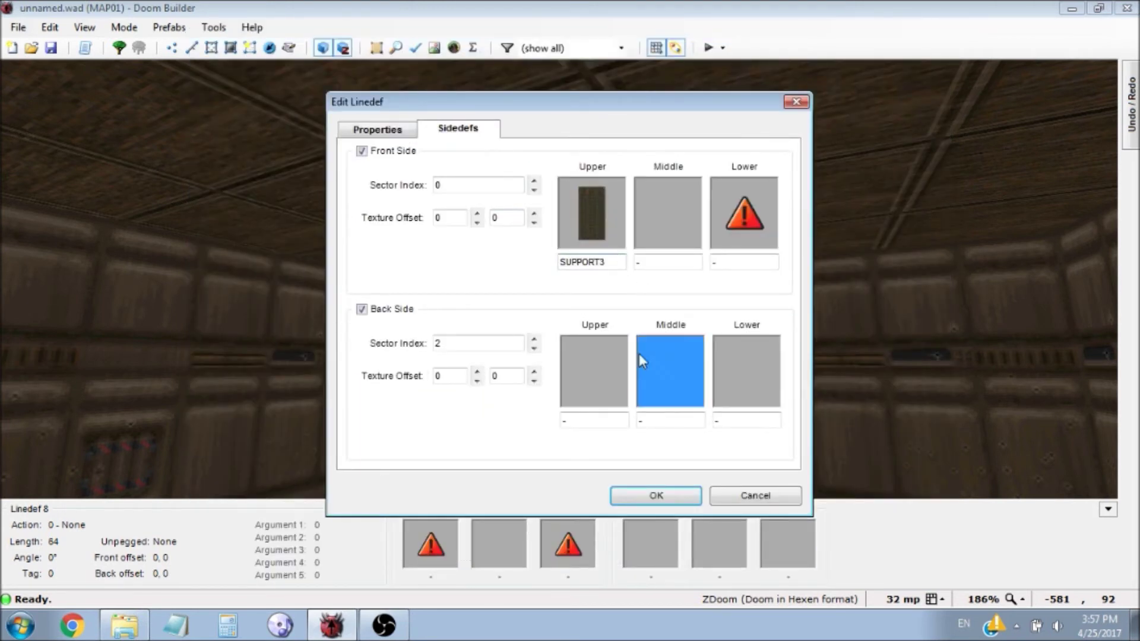
pyautogui.click(658, 487)
# Copy the SUPPORT3 texture and flood-fill it onto the remaining untextured sides of the teleport pad
pyautogui.hotkey('ctrl', 'c')
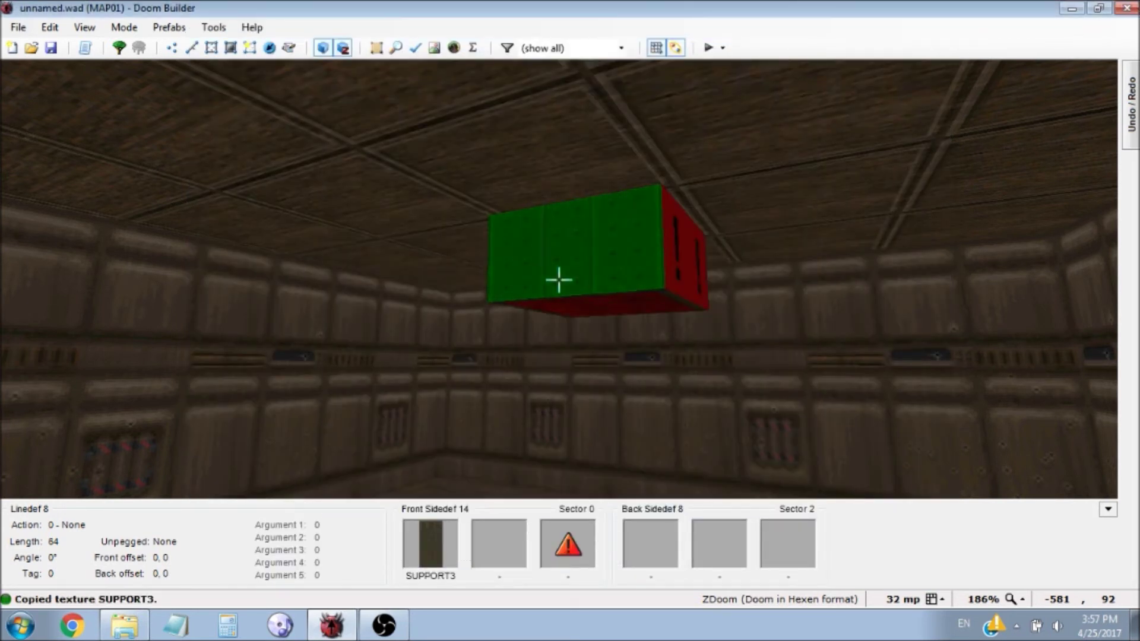
pyautogui.press('f')
pyautogui.press('e')
pyautogui.press('d')
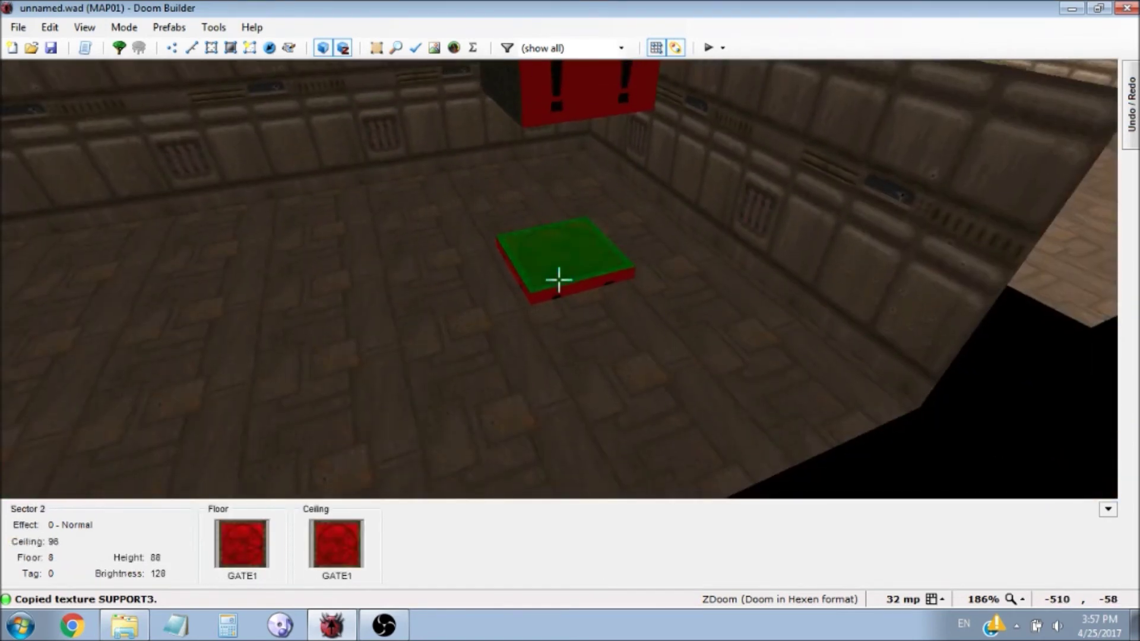
pyautogui.press('f')
pyautogui.press('f')
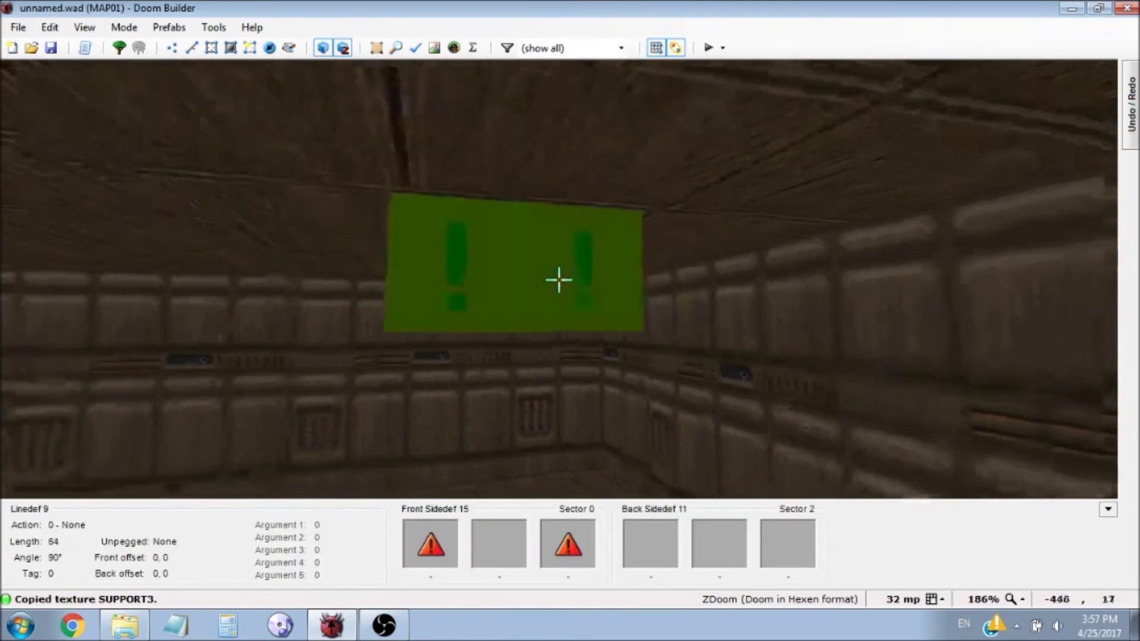
pyautogui.press('s')
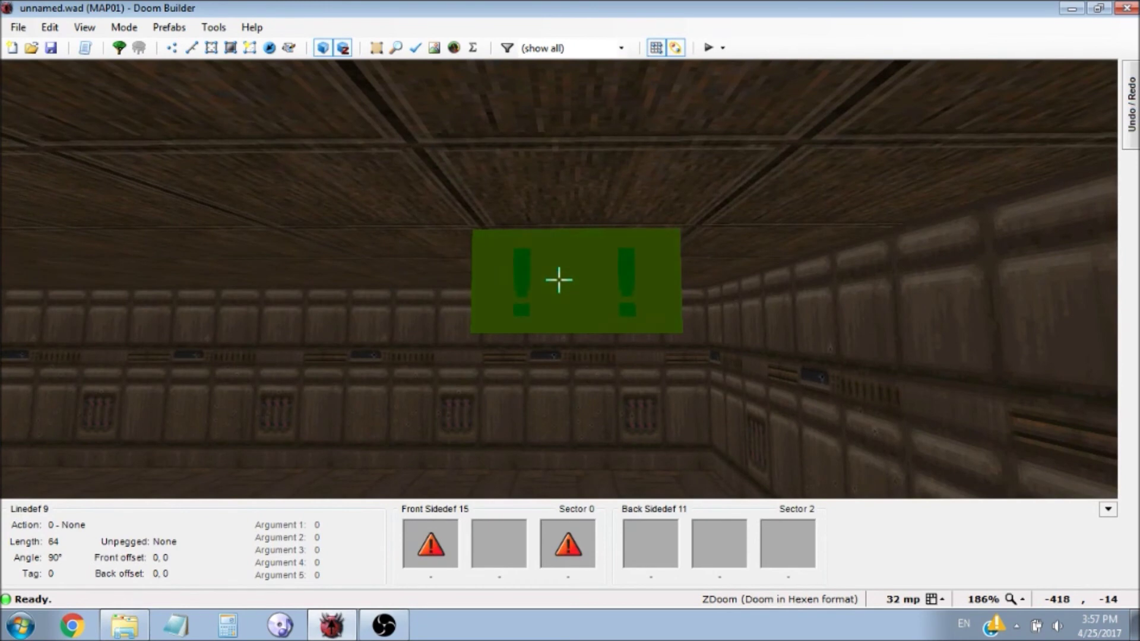
pyautogui.hotkey('ctrl', 'shift', 'v')
pyautogui.press('d')
pyautogui.press('s')
pyautogui.press('f')
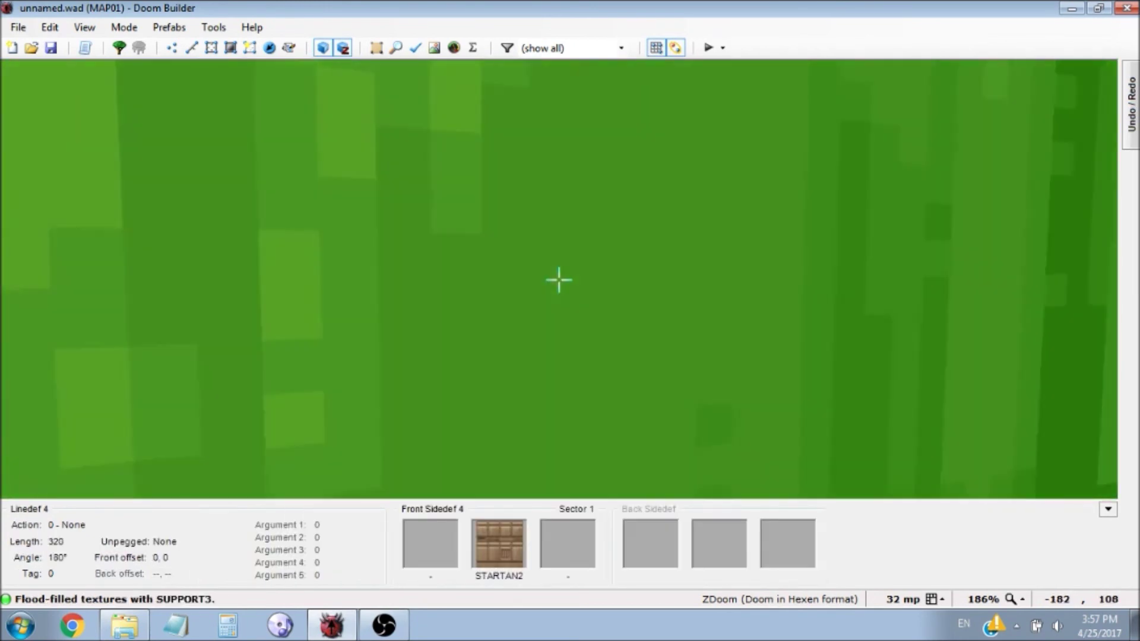
pyautogui.press('s')
pyautogui.press('f')
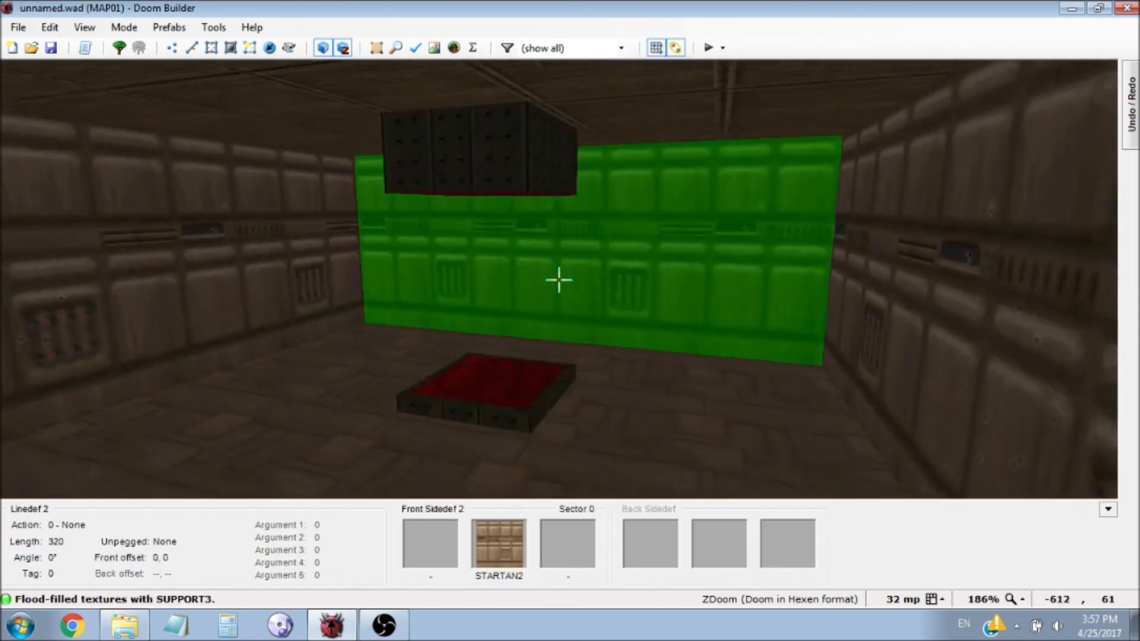
# Raise the teleport pad sector's brightness to 208
pyautogui.press('e')
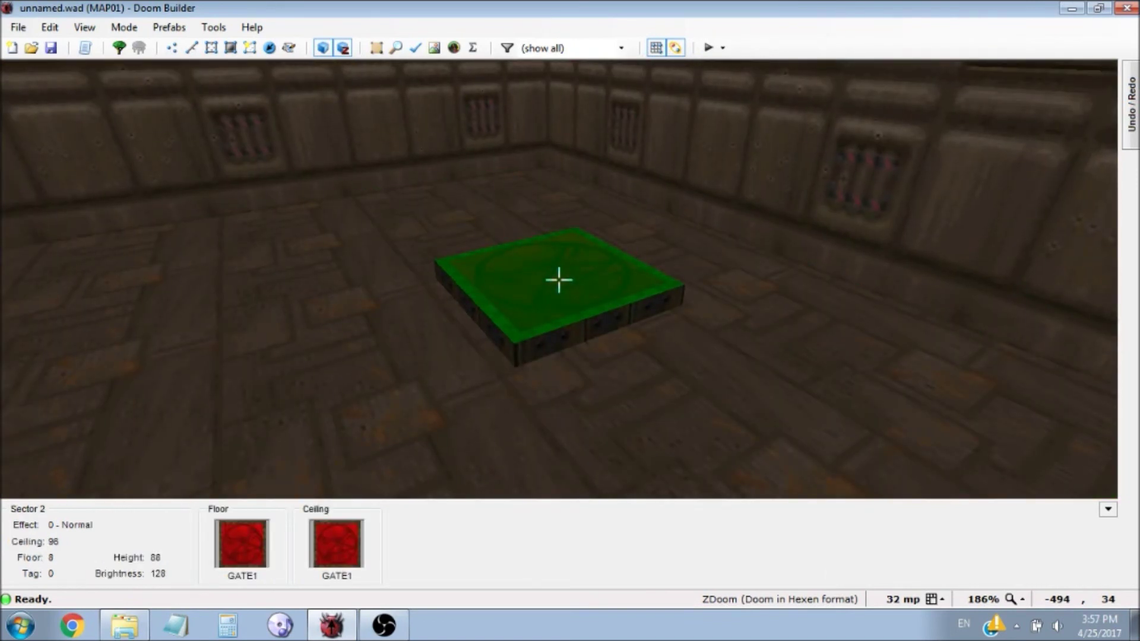
pyautogui.keyDown('ctrl'); pyautogui.scroll(3, 559, 279); pyautogui.keyUp('ctrl')
pyautogui.press('=')
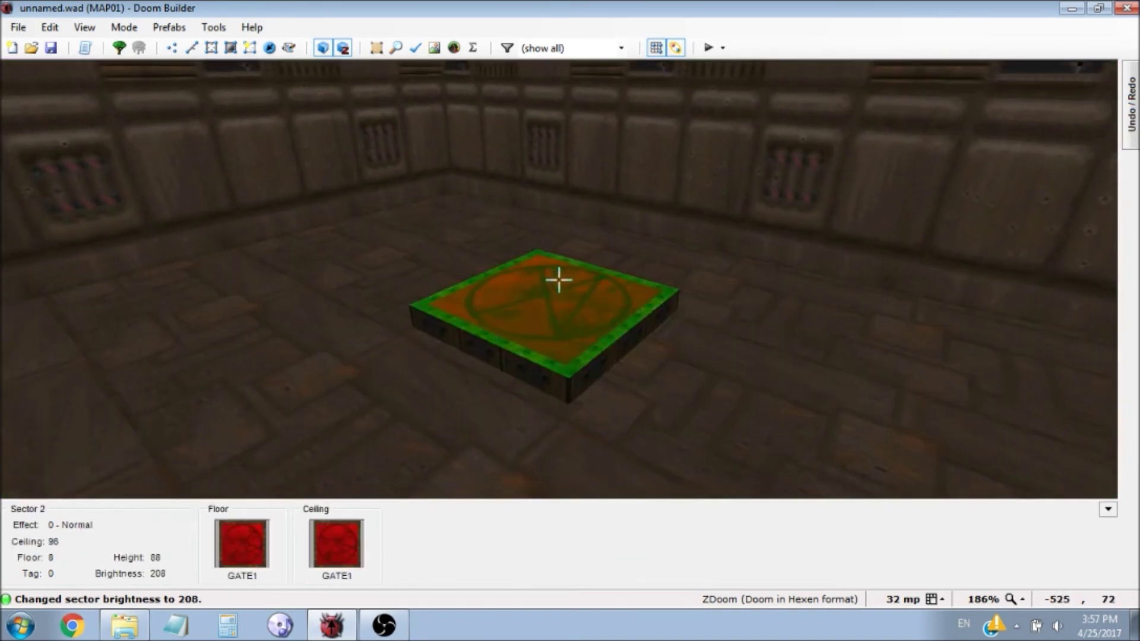
# Assign the predefined effect 21 Light Phased to the teleport pad sector and apply it
pyautogui.rightClick(558, 280)
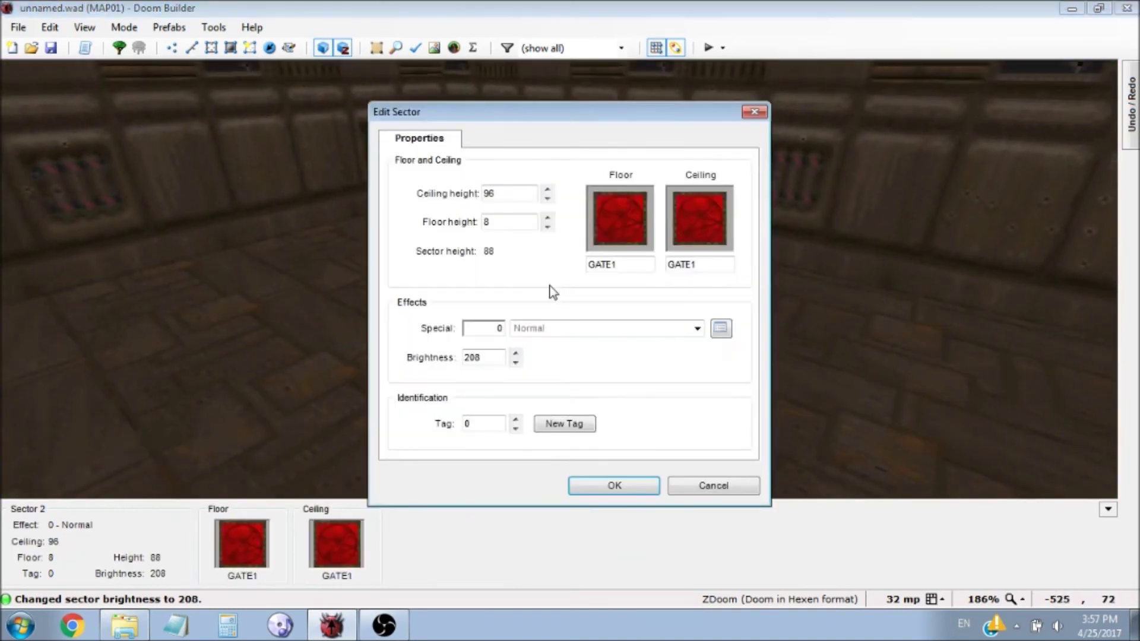
pyautogui.click(719, 330)
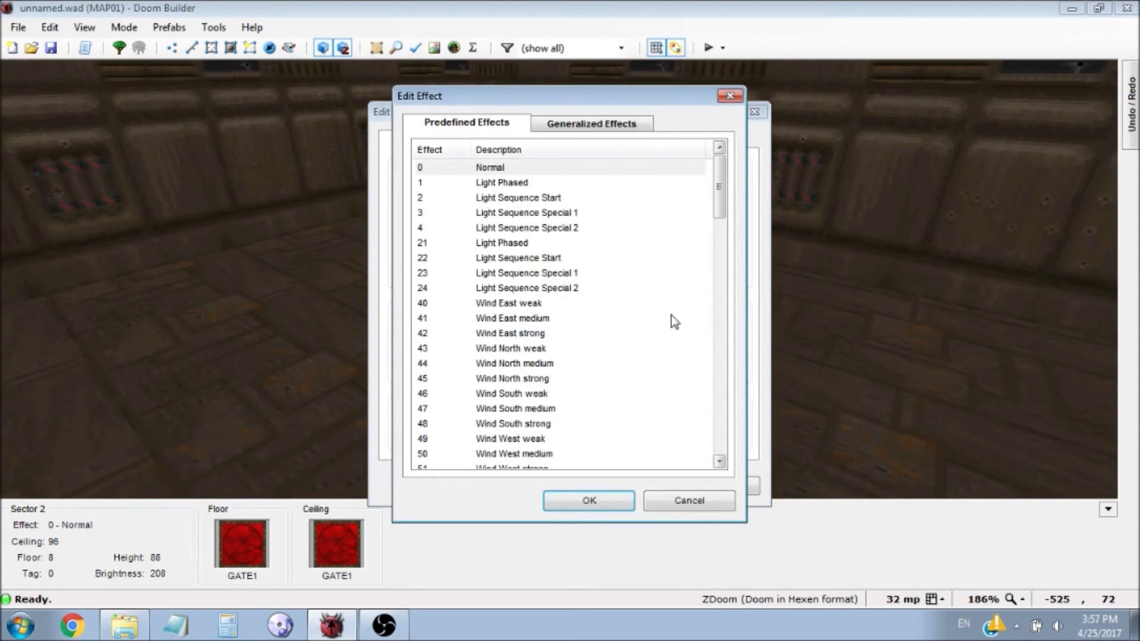
pyautogui.click(540, 257)
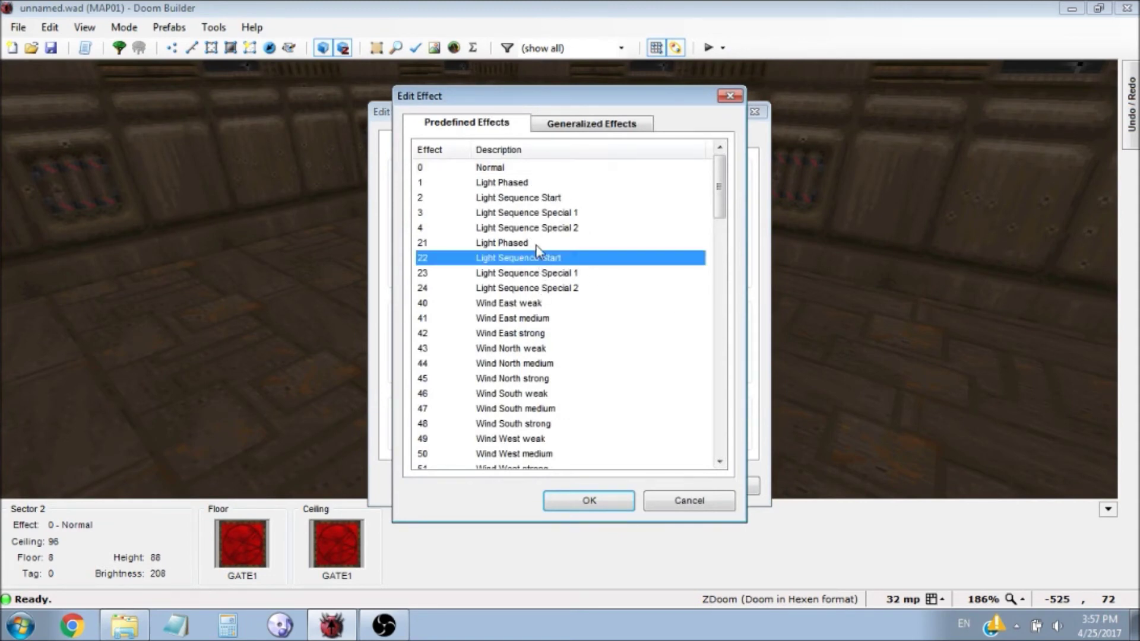
pyautogui.click(552, 243)
pyautogui.scroll(-15, 573, 243)
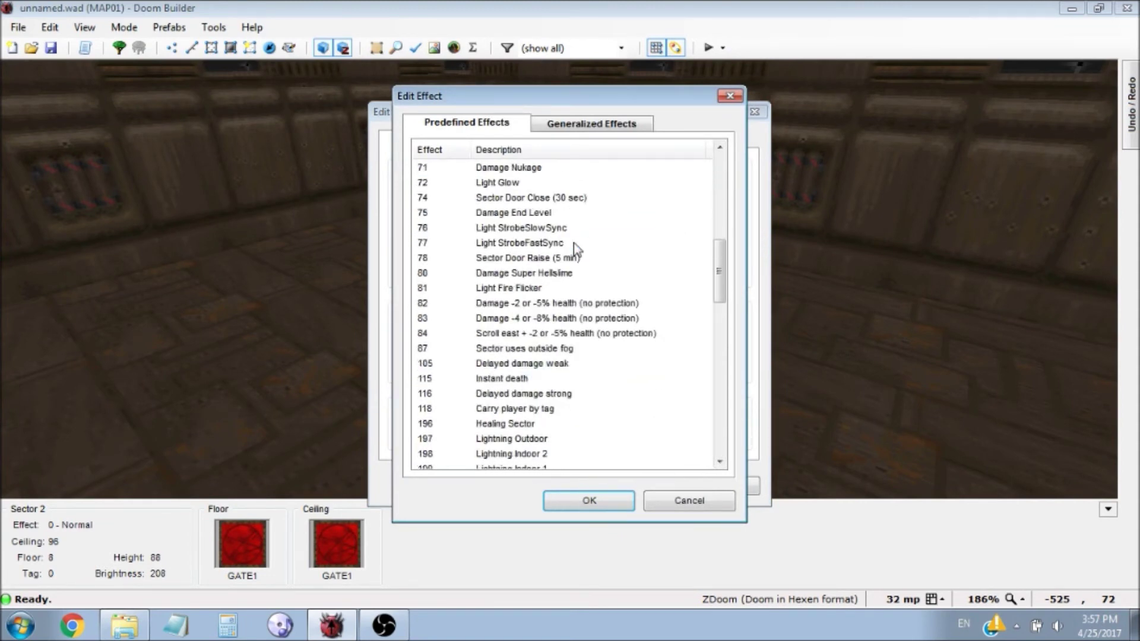
pyautogui.scroll(10, 574, 249)
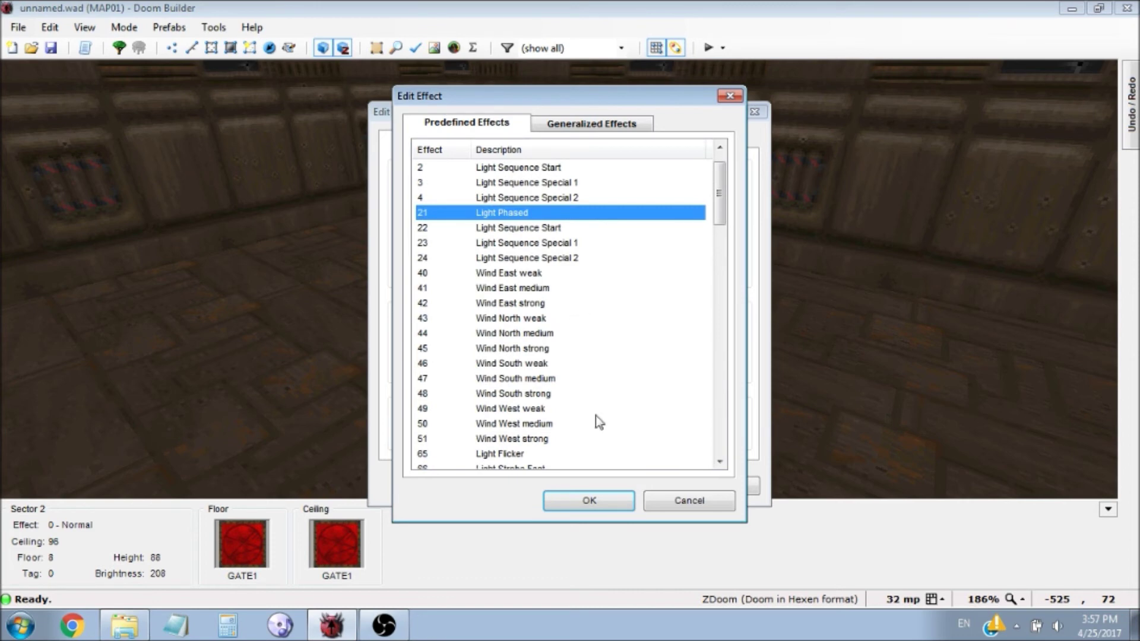
pyautogui.click(590, 500)
pyautogui.click(627, 492)
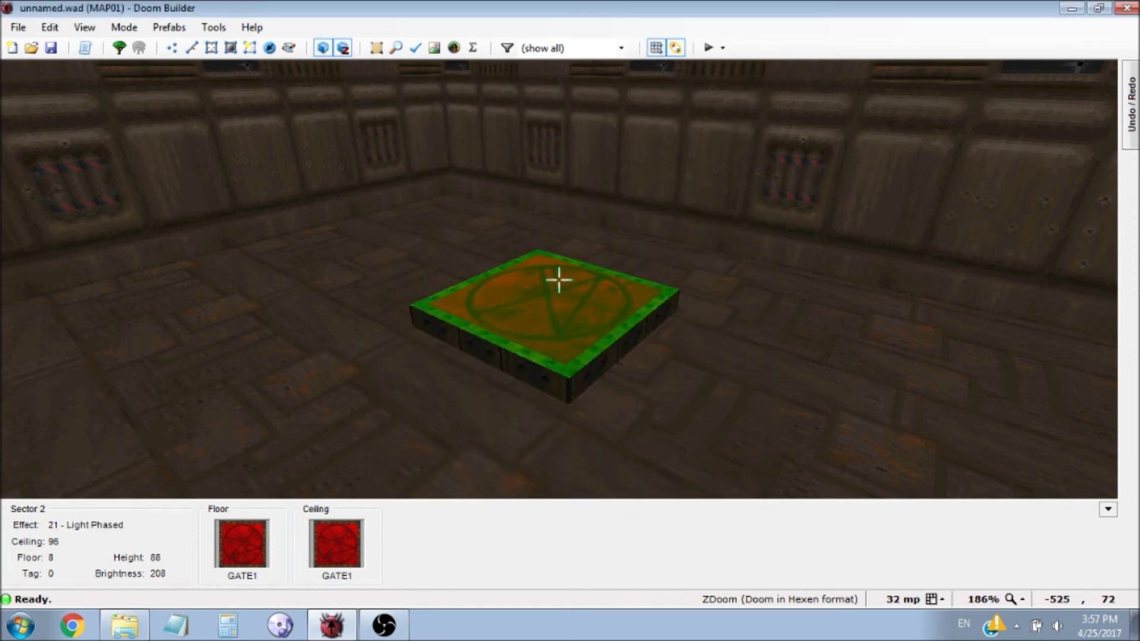
# Test the map in ZDoom, walk around the teleport pad to check its lighting, and quit the game
pyautogui.press('w')
pyautogui.click(707, 48)
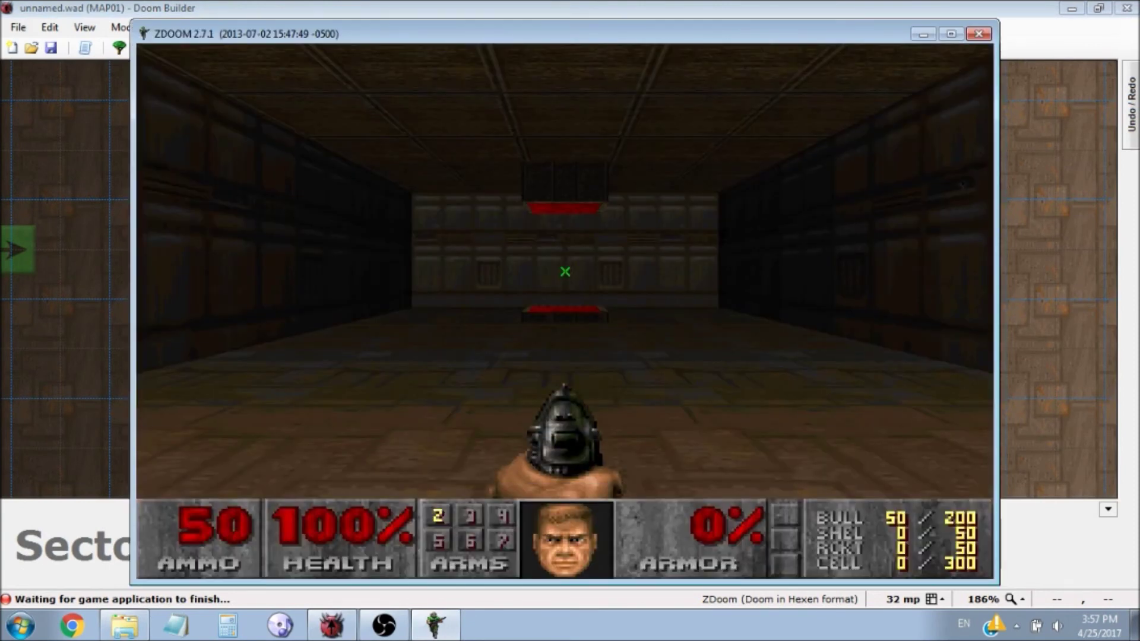
pyautogui.press('w')
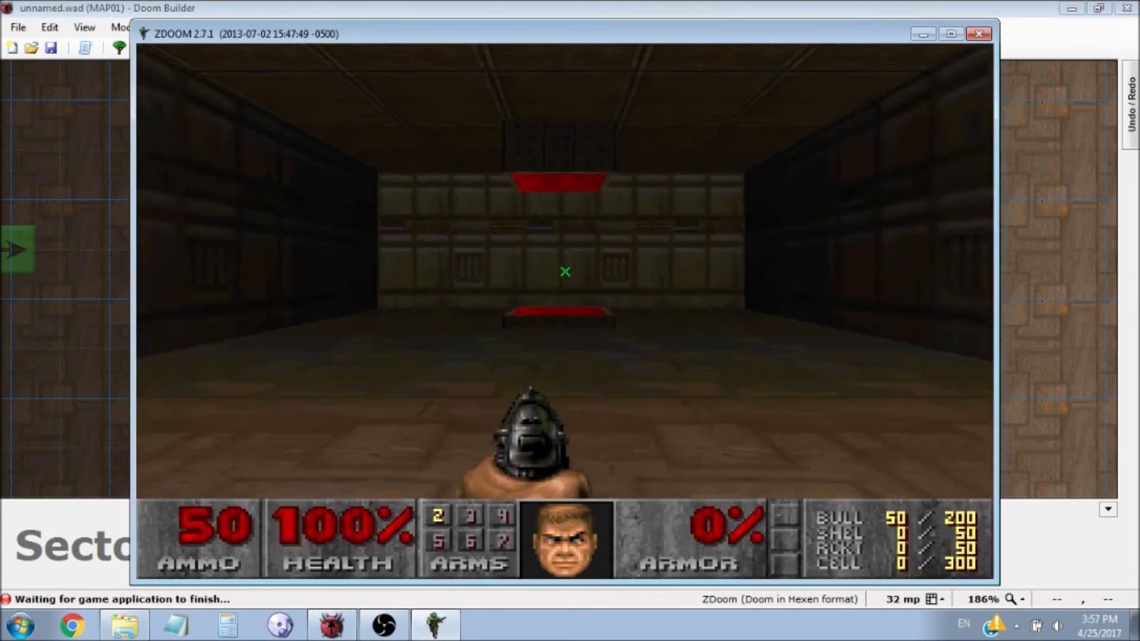
pyautogui.press('d')
pyautogui.press('s')
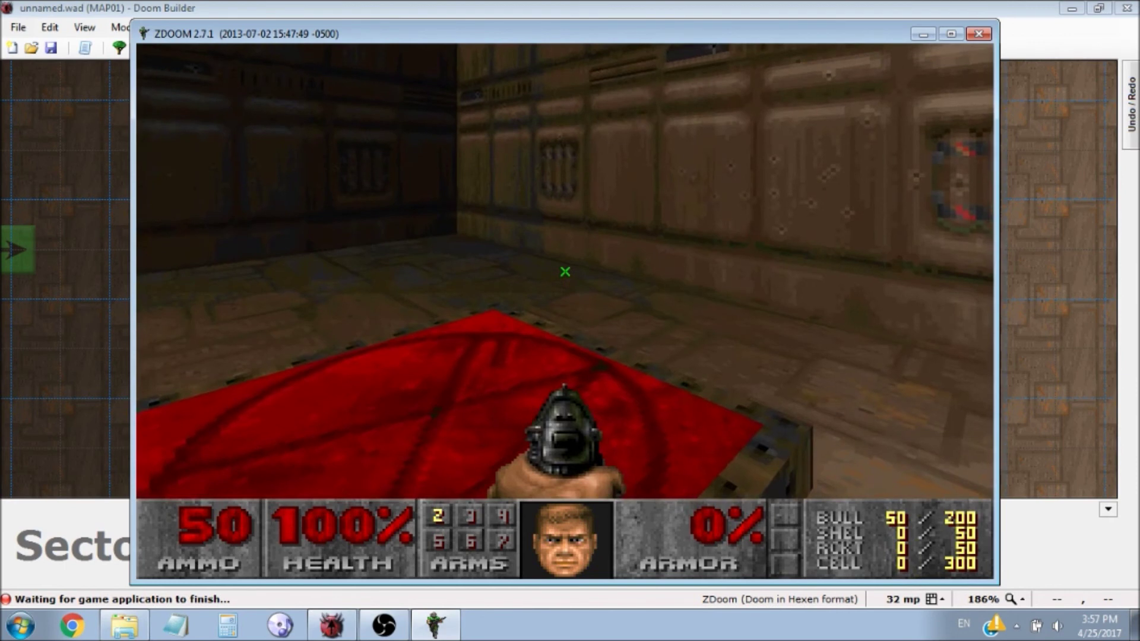
pyautogui.press('Left')
pyautogui.press('s')
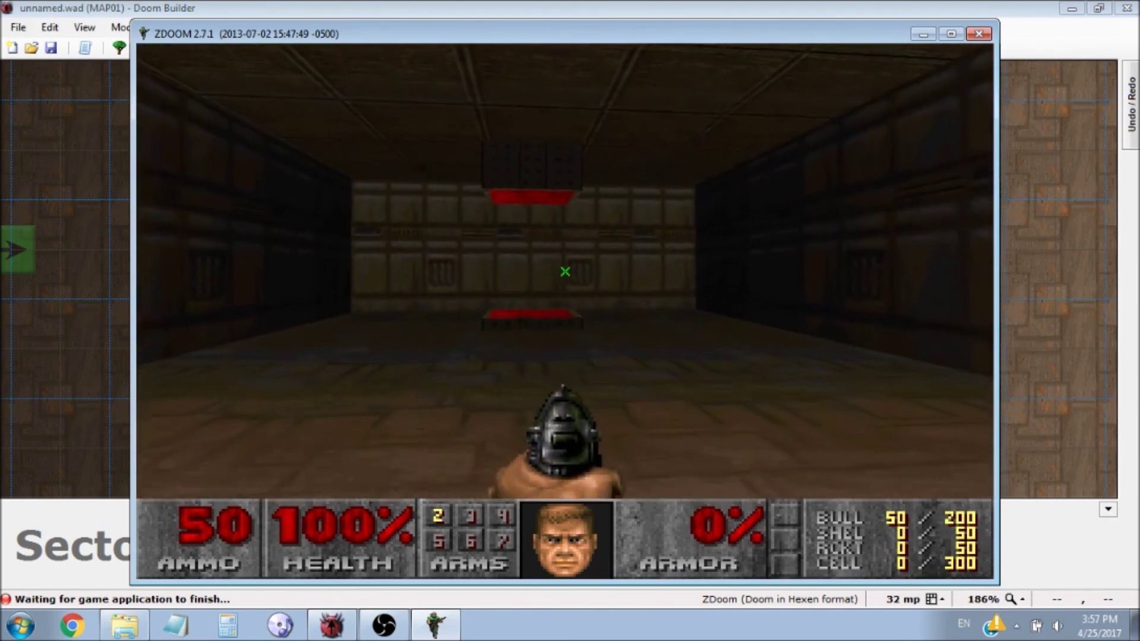
pyautogui.press('Escape')
pyautogui.press('Up')
pyautogui.press('Return')
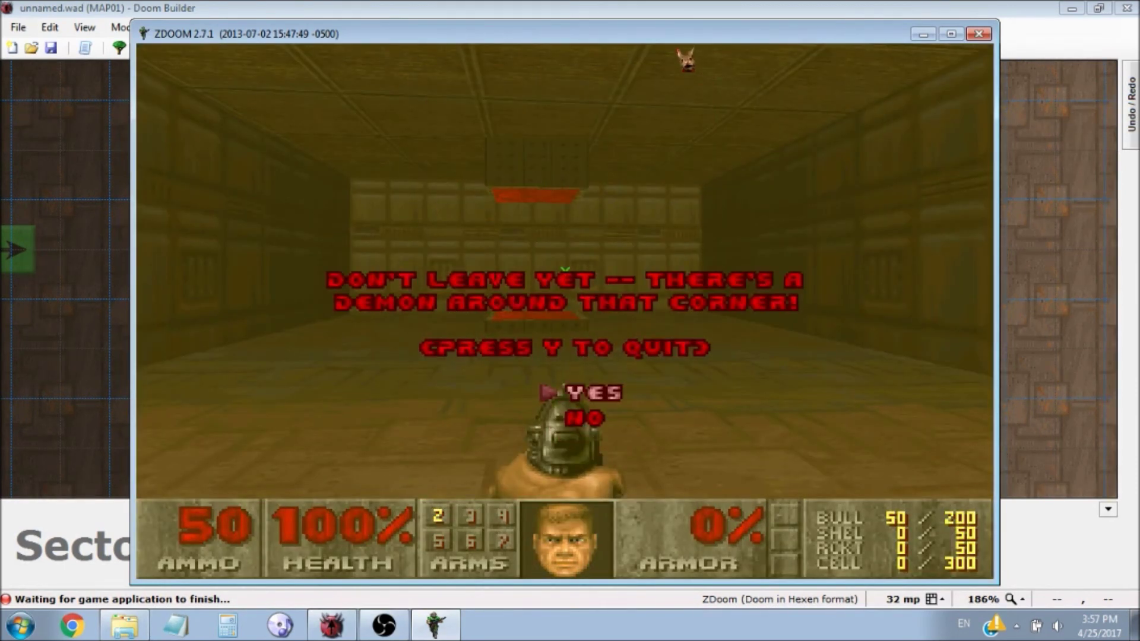
pyautogui.press('y')
# Change the teleport pad sector's effect to 72 Light Glow and apply it
pyautogui.rightClick(575, 244)
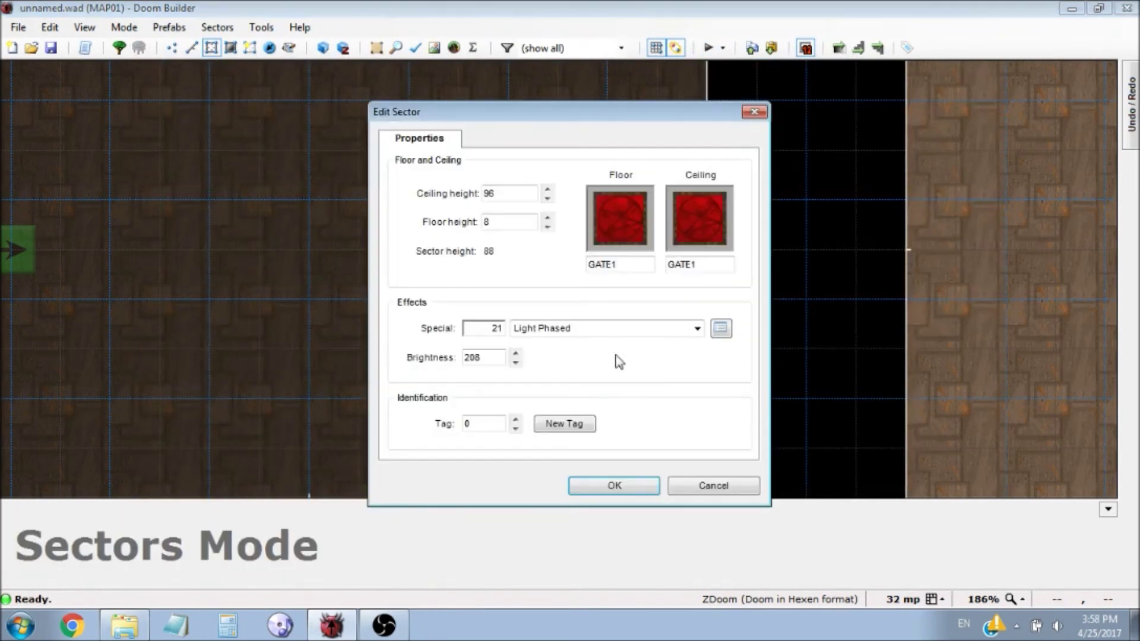
pyautogui.click(720, 328)
pyautogui.scroll(-4, 593, 314)
pyautogui.scroll(-1, 595, 315)
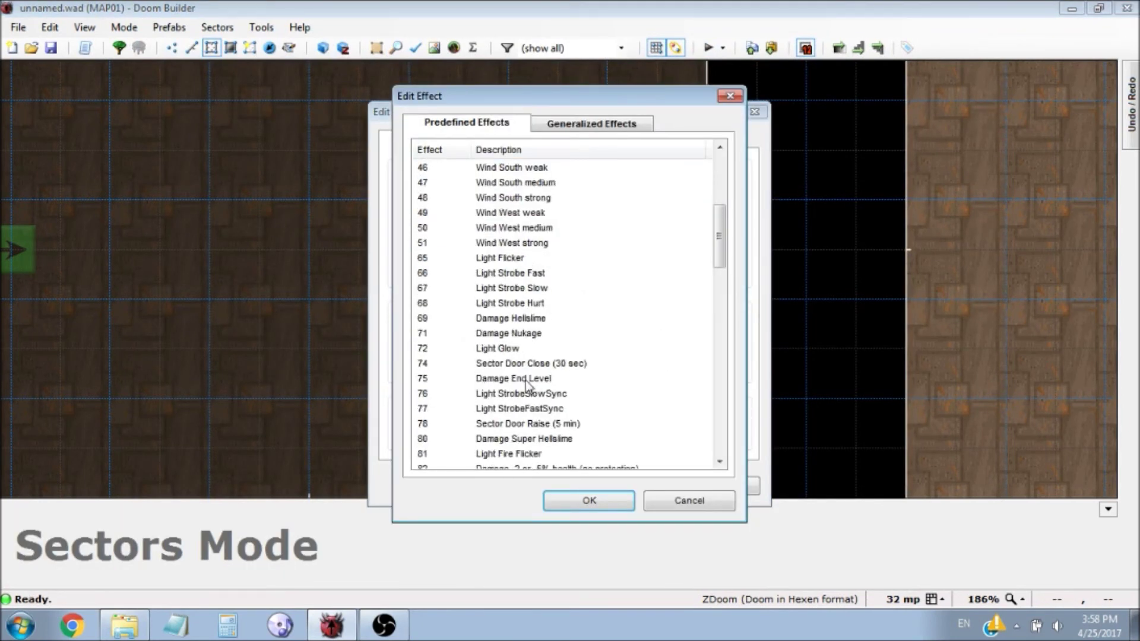
pyautogui.click(516, 258)
pyautogui.scroll(5, 552, 304)
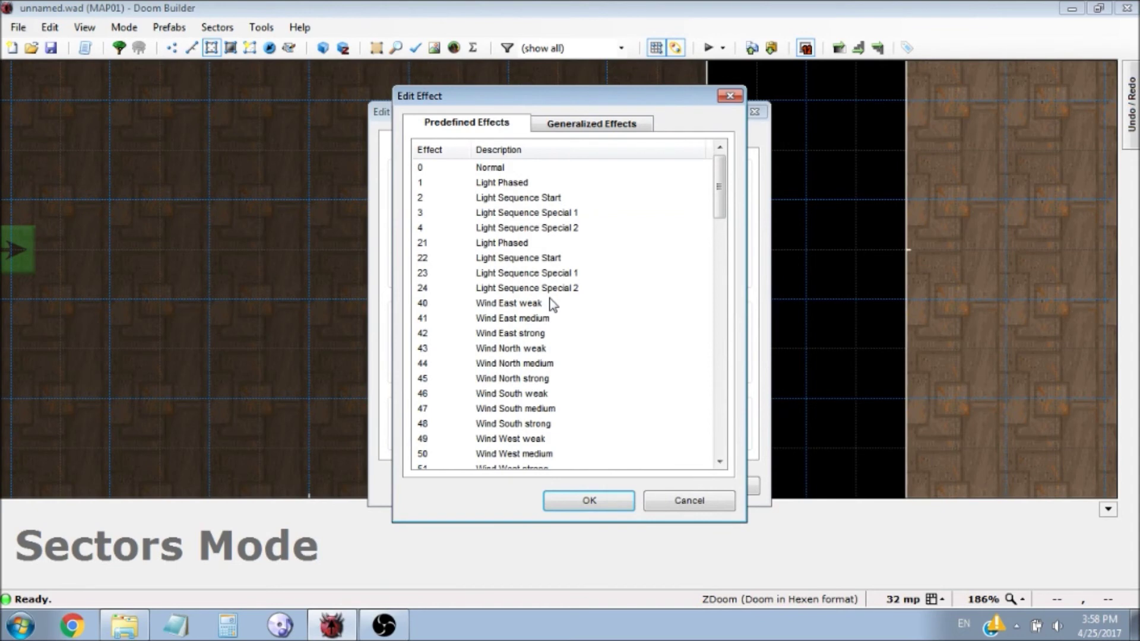
pyautogui.scroll(-9, 552, 304)
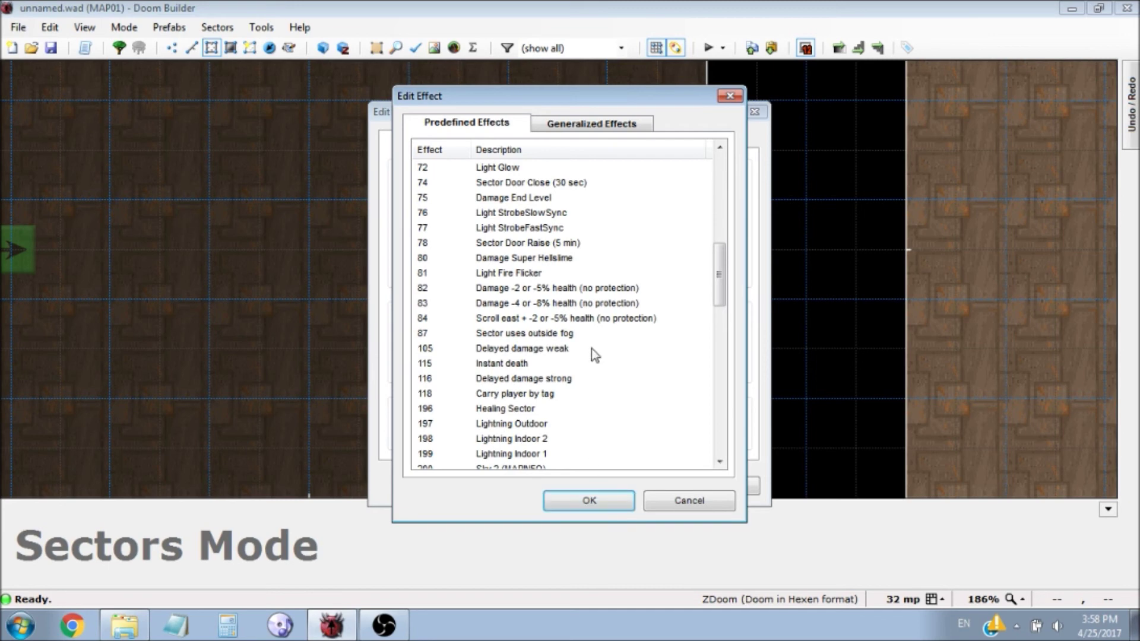
pyautogui.click(517, 167)
pyautogui.click(591, 500)
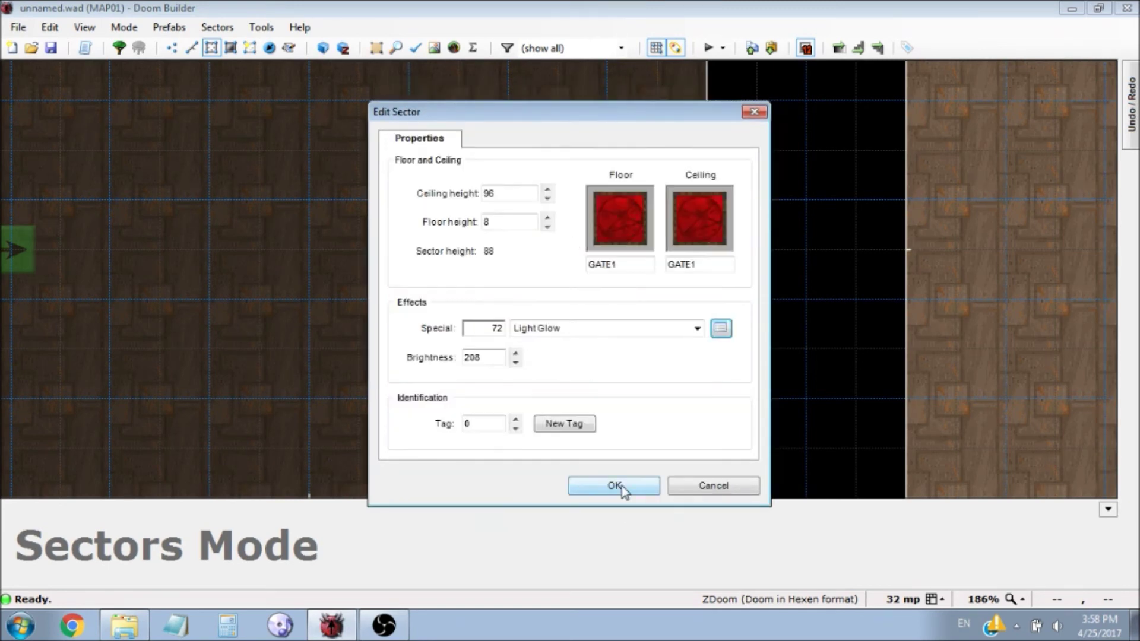
pyautogui.click(618, 483)
# Test the map in ZDoom, view the teleport pad's Light Glow effect from near and far, and quit the game
pyautogui.click(708, 48)
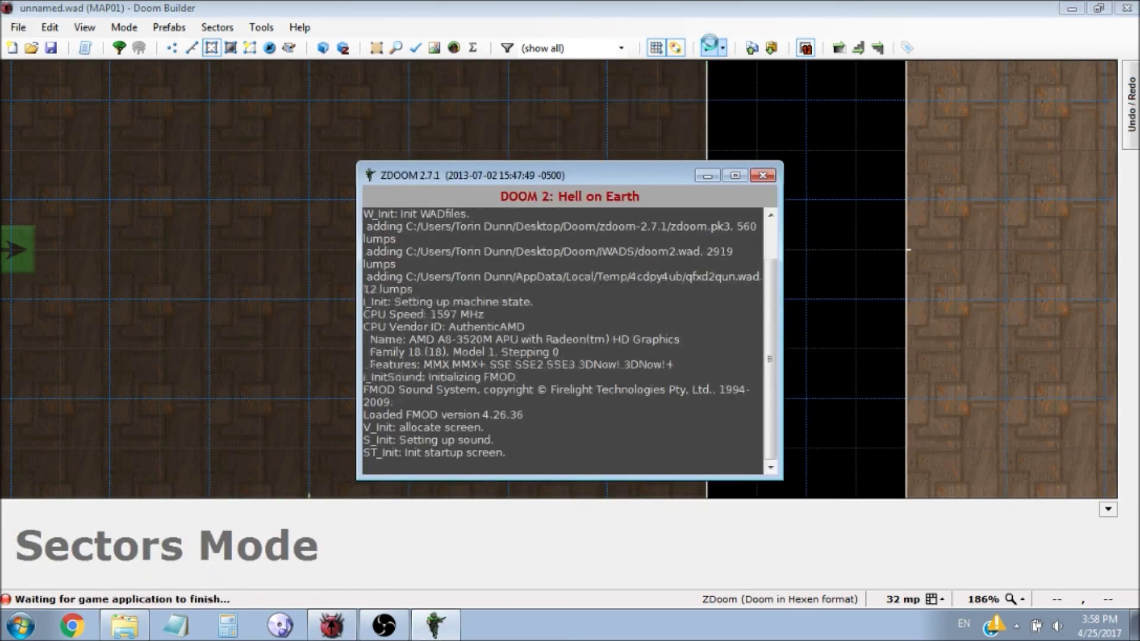
pyautogui.press('w')
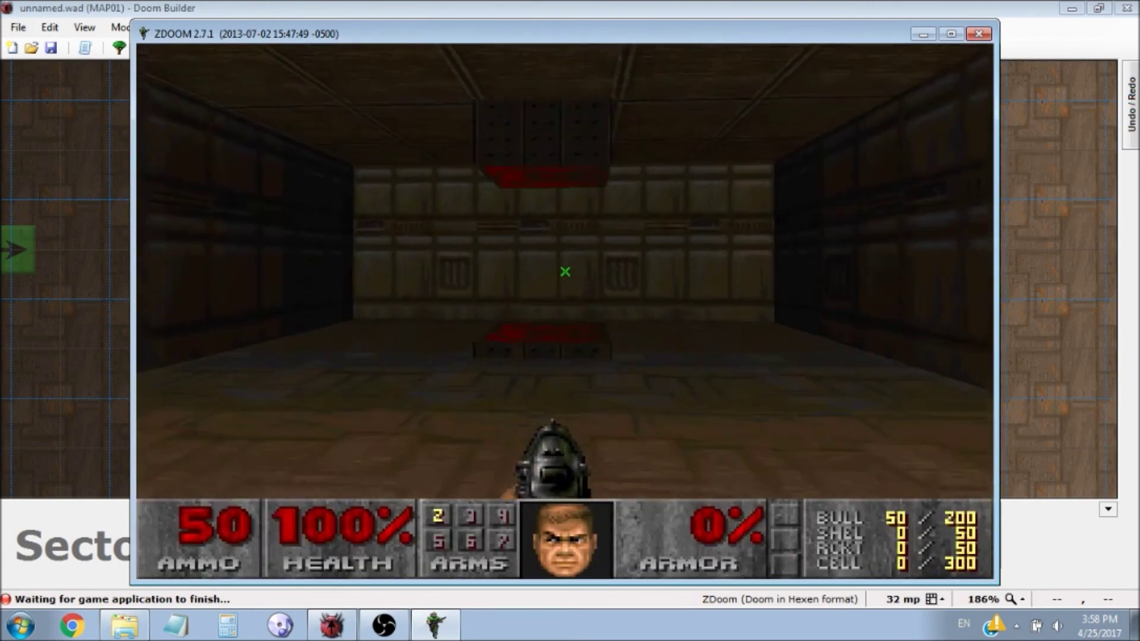
pyautogui.press('Down')
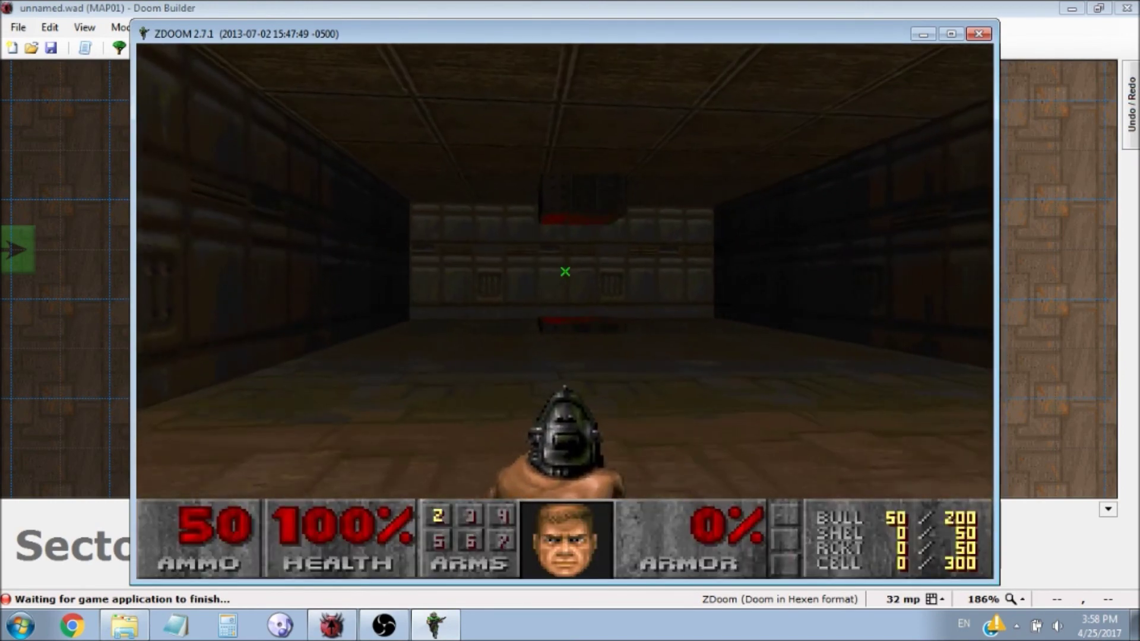
pyautogui.press('Up')
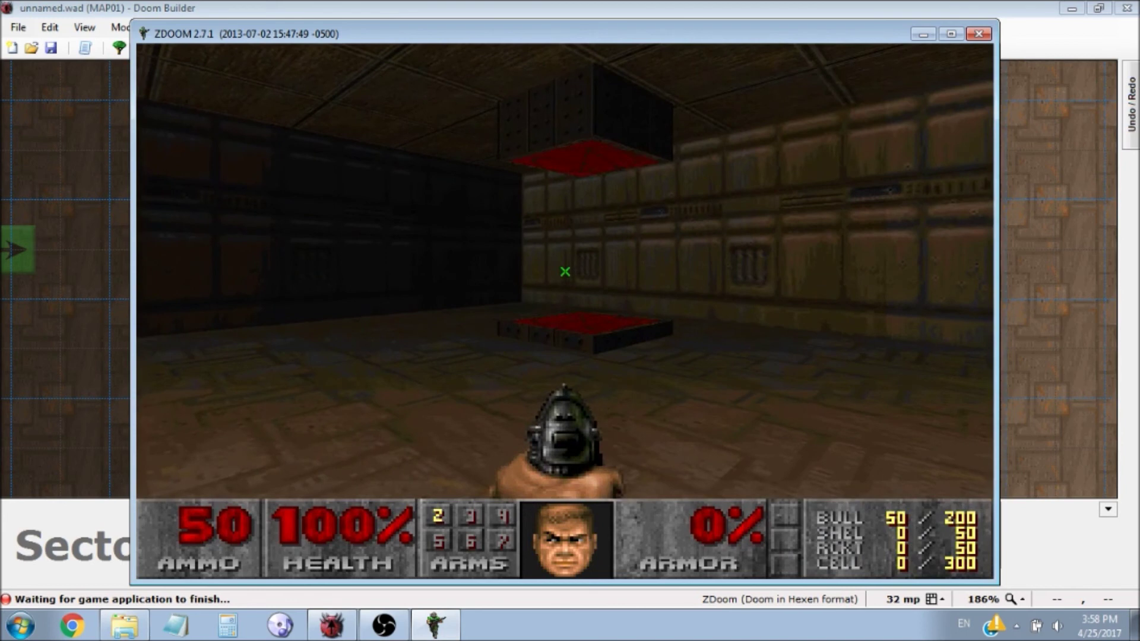
pyautogui.press('Down')
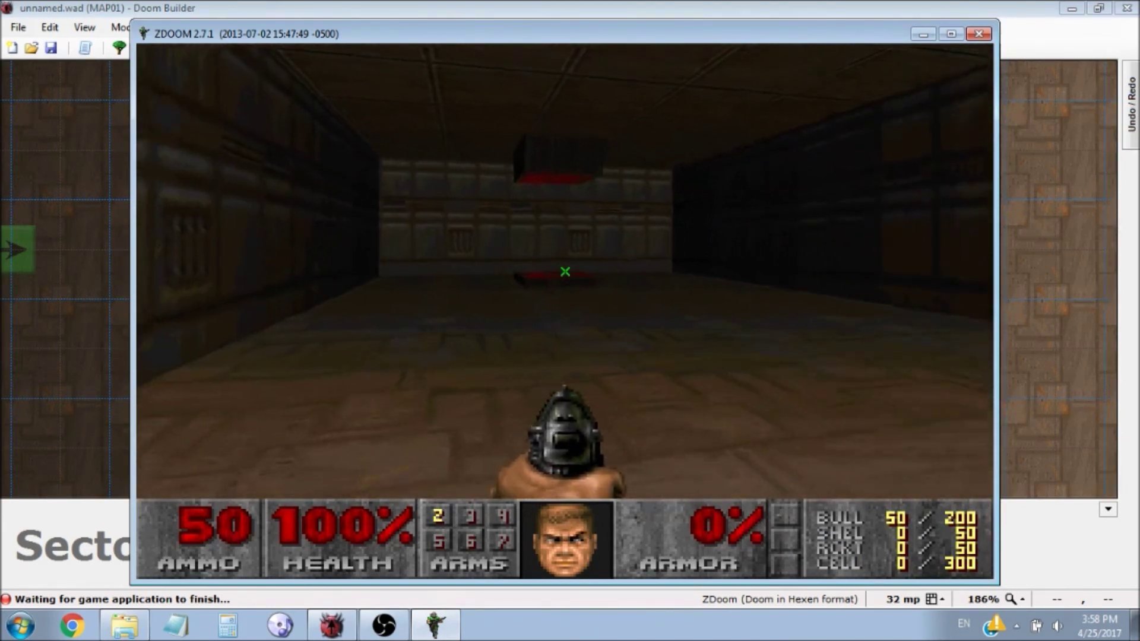
pyautogui.press('Escape')
pyautogui.press('Up')
pyautogui.press('Return')
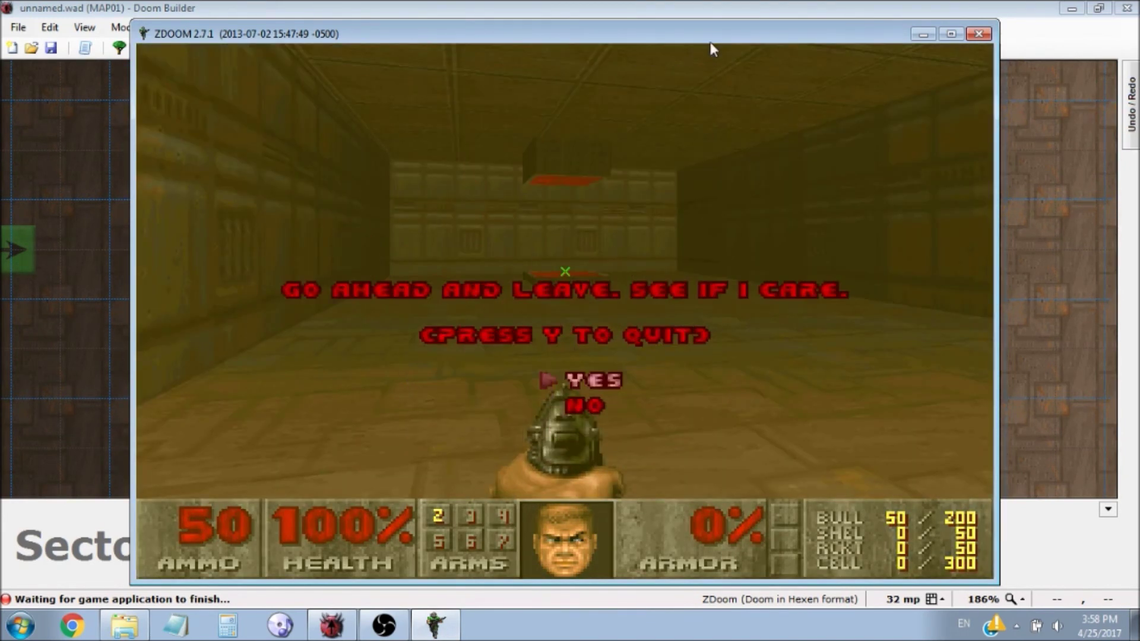
pyautogui.press('Return')
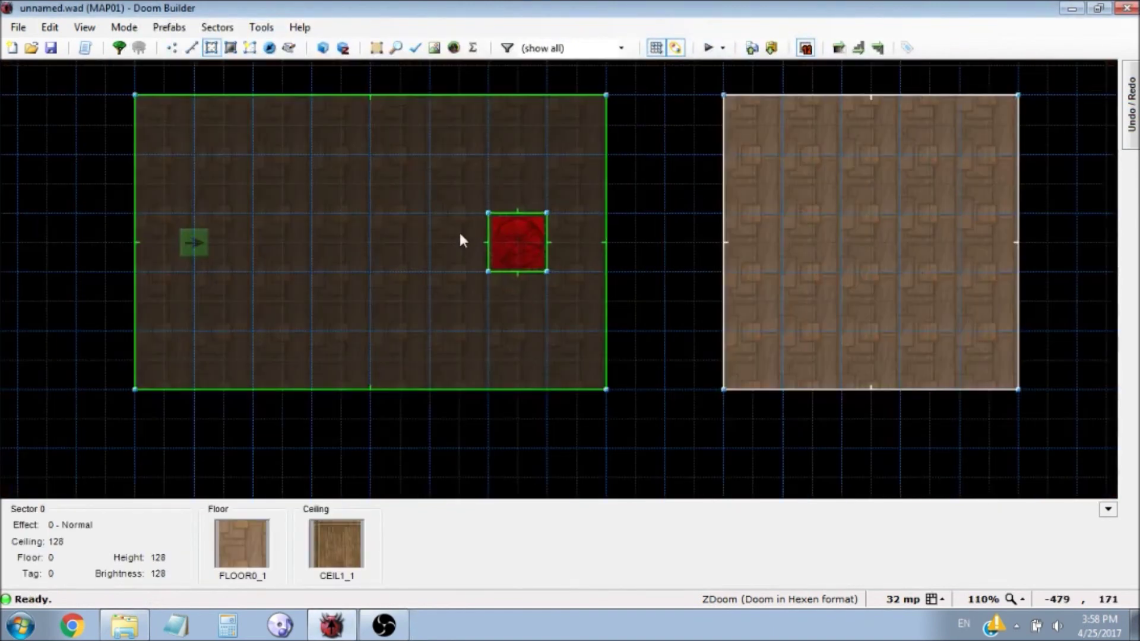
# Place a Teleport Destination thing with tag 1 in the middle of the separate bright room
pyautogui.click(269, 47)
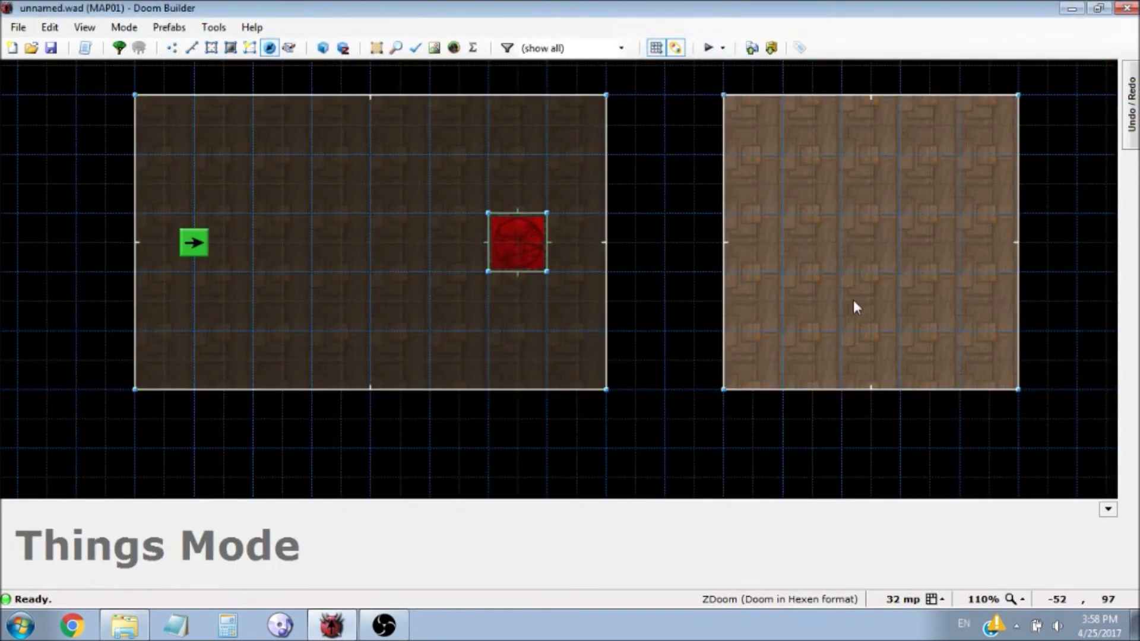
pyautogui.rightClick(878, 245)
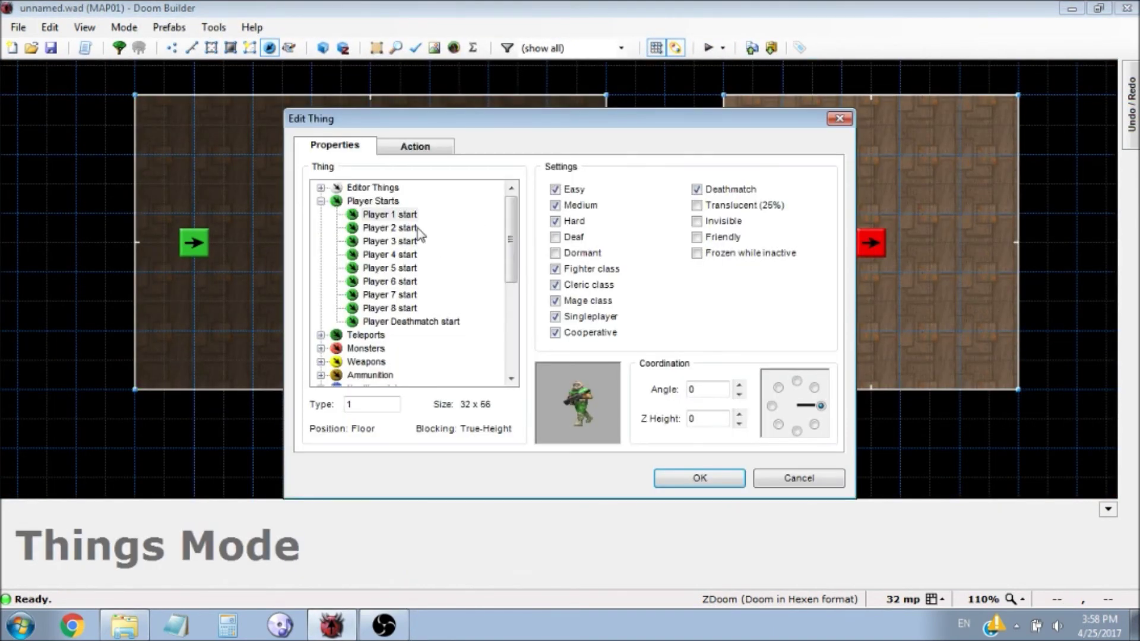
pyautogui.click(321, 201)
pyautogui.click(321, 215)
pyautogui.click(404, 256)
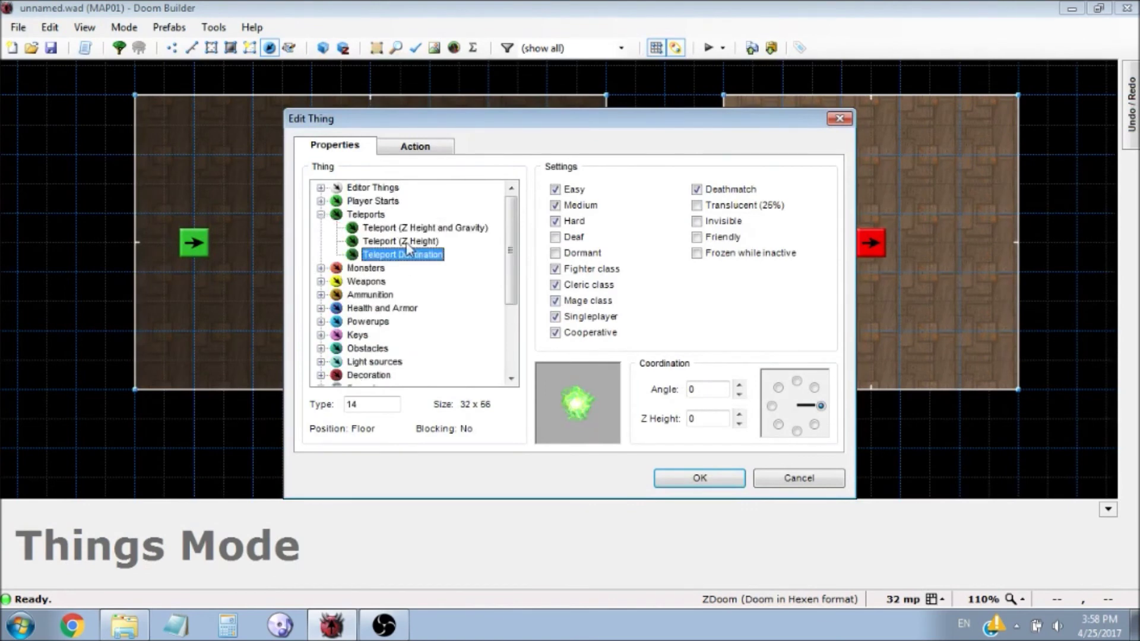
pyautogui.click(423, 154)
pyautogui.click(413, 189)
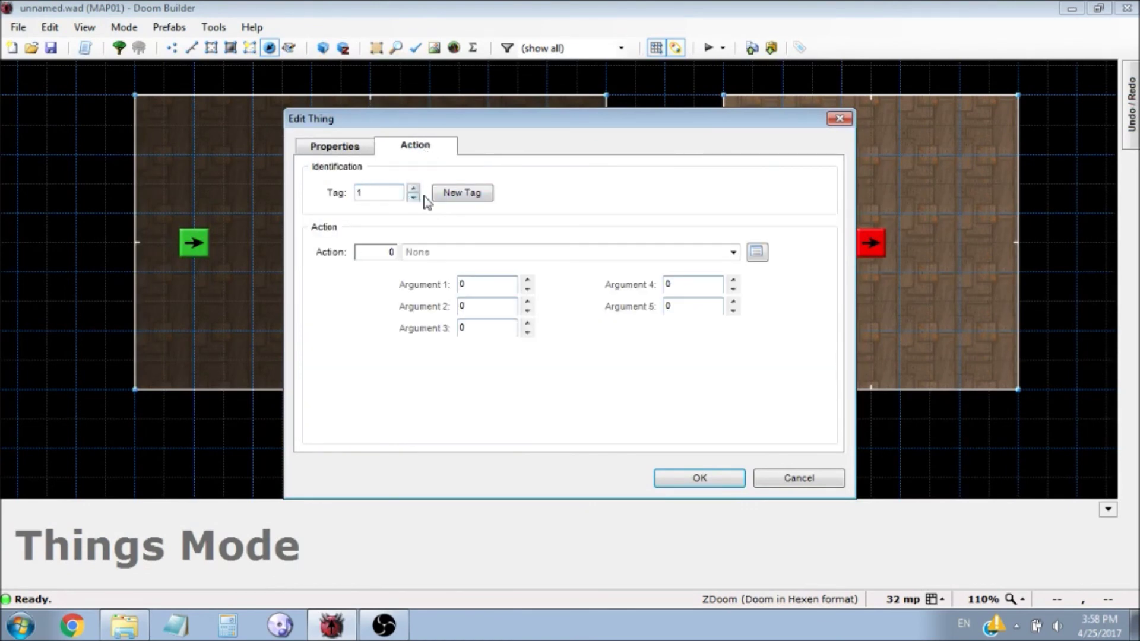
pyautogui.click(682, 476)
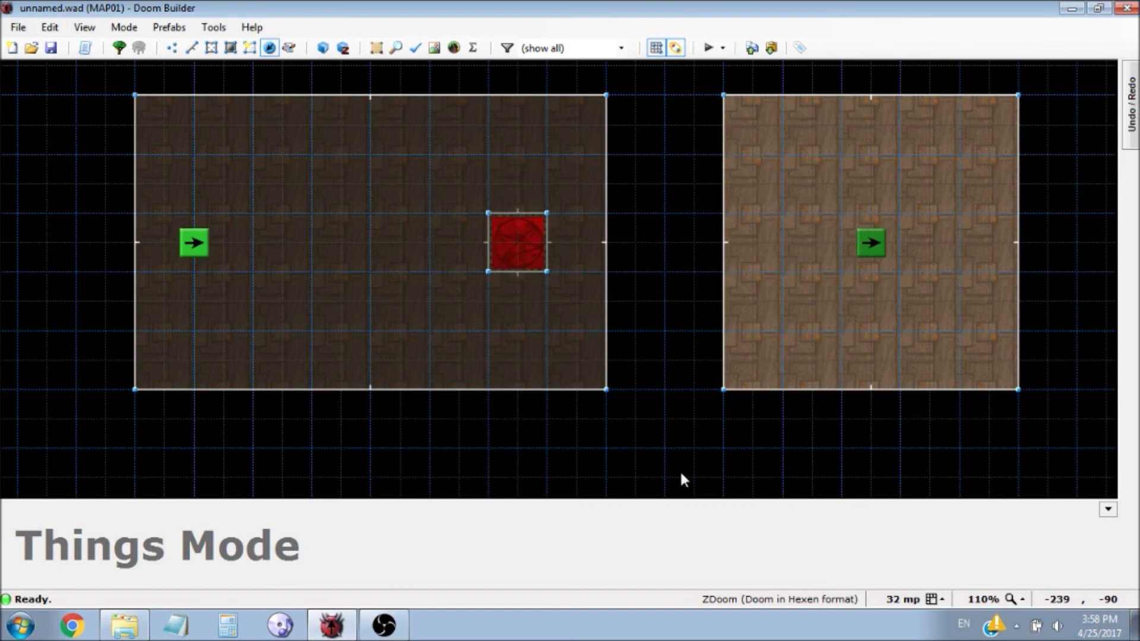
# Open the teleport pad's four linedefs for editing, keep the trigger at Player walks over, and enable Repeatable Action
pyautogui.press('l')
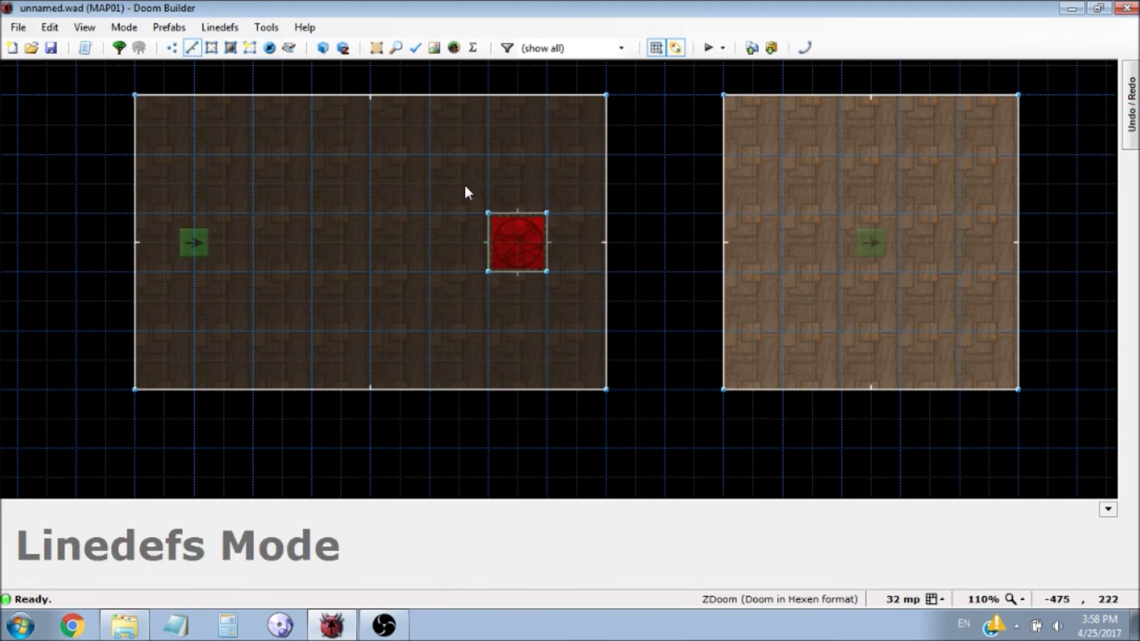
pyautogui.moveTo(468, 171); pyautogui.dragTo(561, 305)
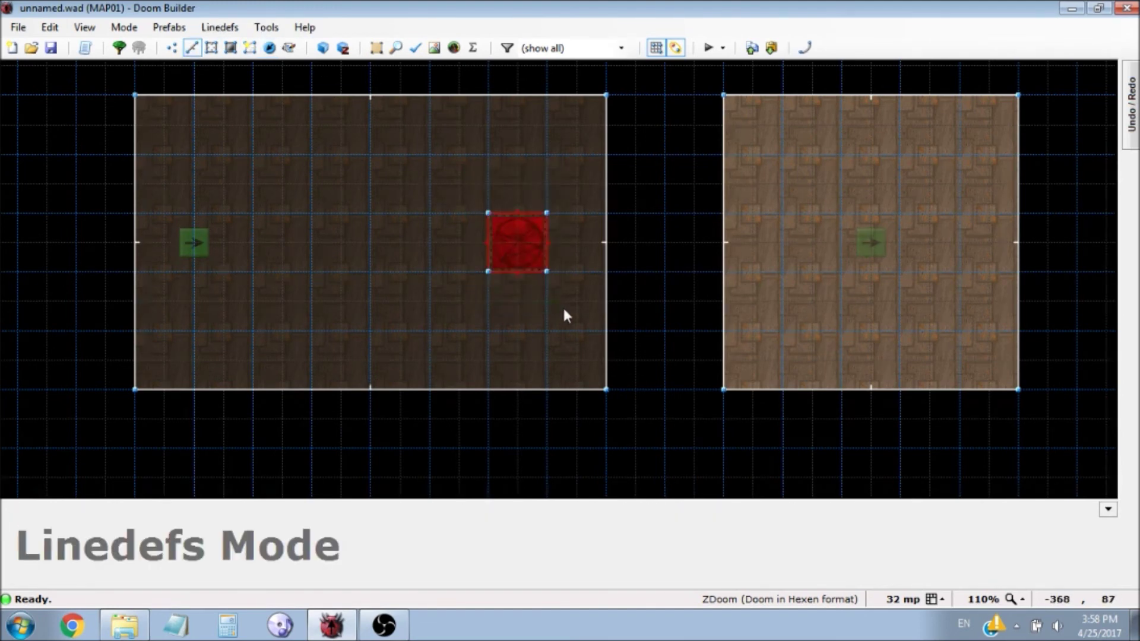
pyautogui.rightClick(554, 237)
pyautogui.click(450, 425)
pyautogui.click(450, 425)
pyautogui.click(509, 222)
# Assign the predefined action 70 Teleport to the pad's linedefs with MapSpot tag 1 and apply it
pyautogui.click(750, 319)
pyautogui.click(441, 359)
pyautogui.scroll(-3, 440, 360)
pyautogui.click(425, 426)
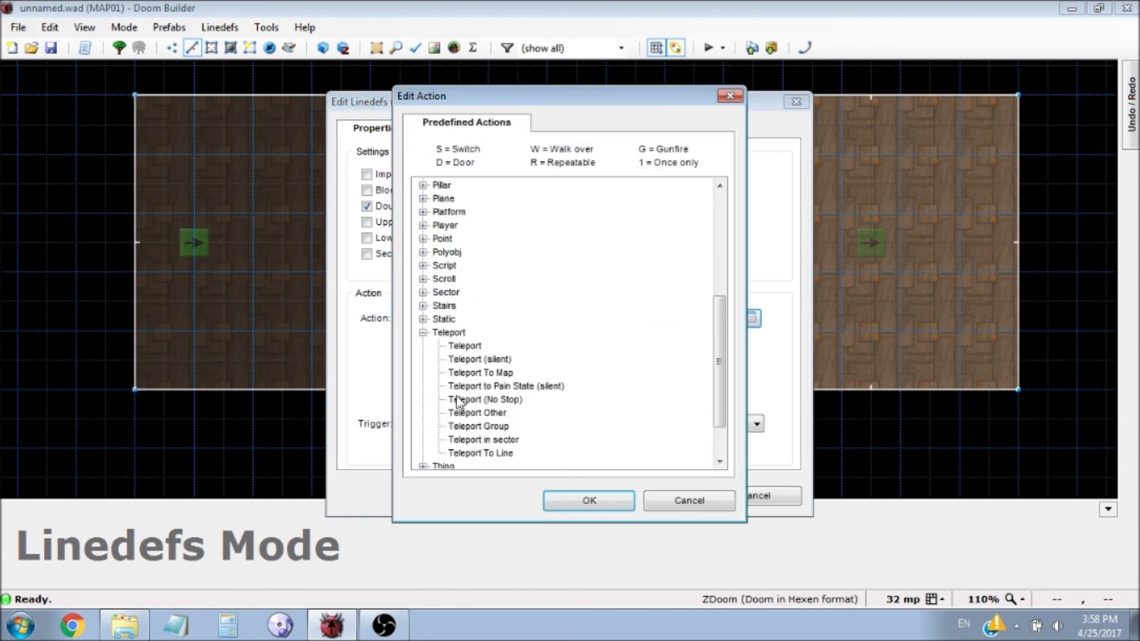
pyautogui.click(469, 346)
pyautogui.click(615, 505)
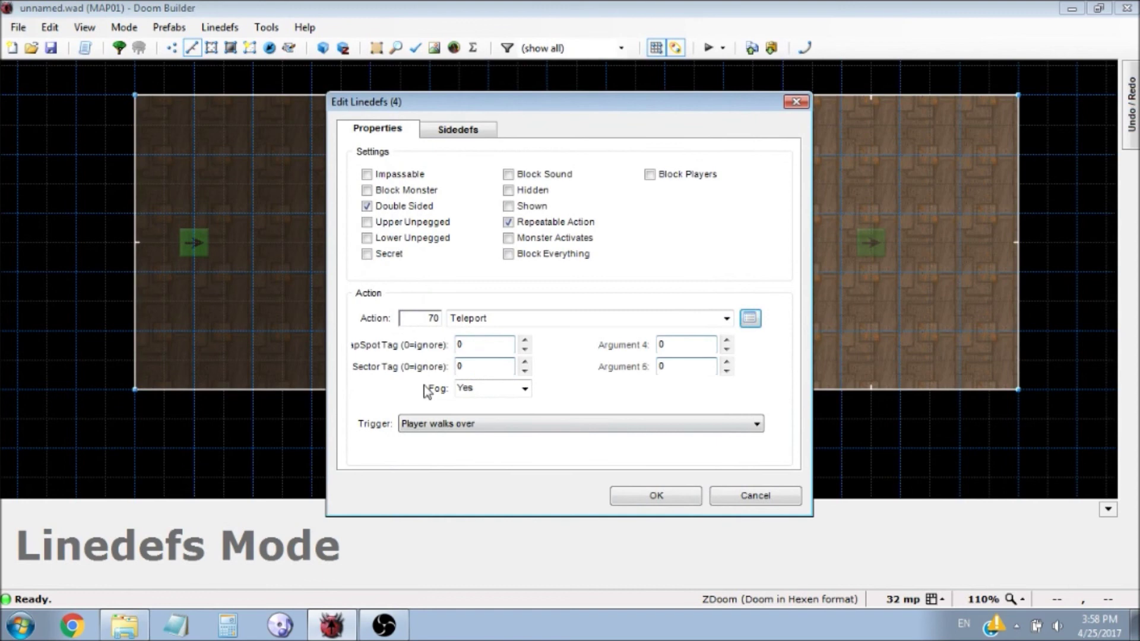
pyautogui.click(473, 345)
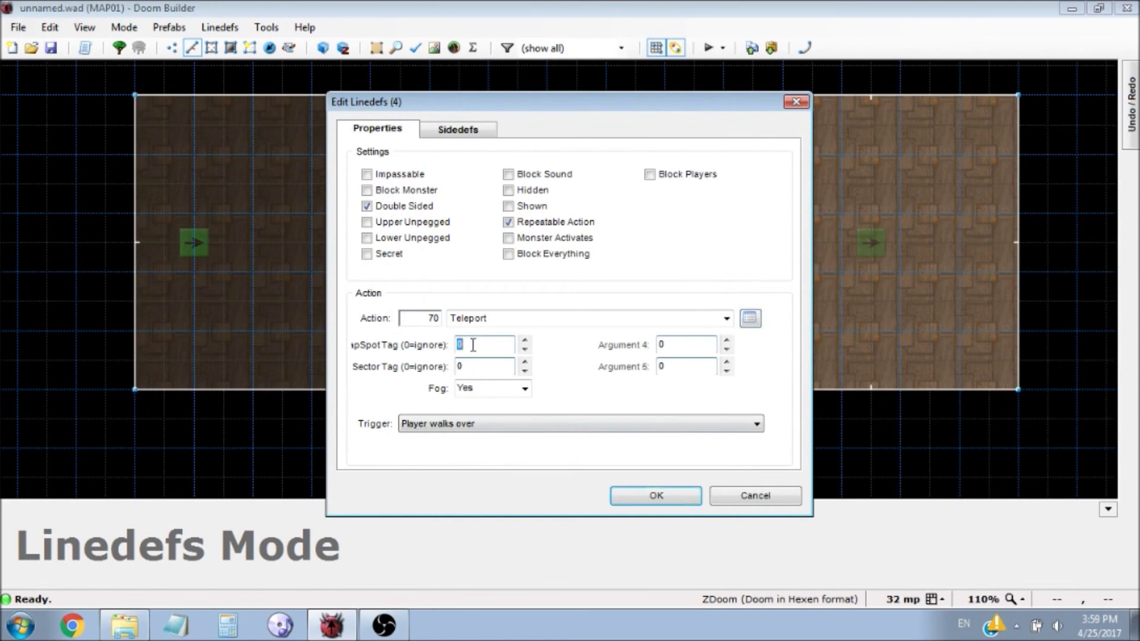
pyautogui.write('1')
pyautogui.click(656, 496)
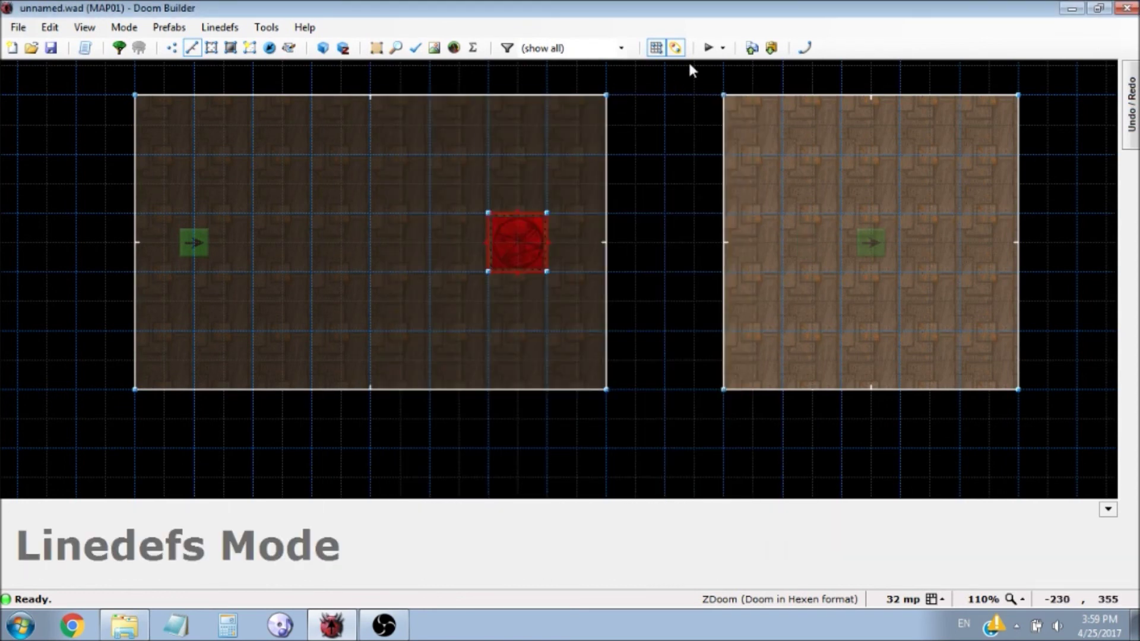
# Test the map in ZDoom by walking onto the teleport pad, look around the destination room, and quit the game
pyautogui.click(708, 47)
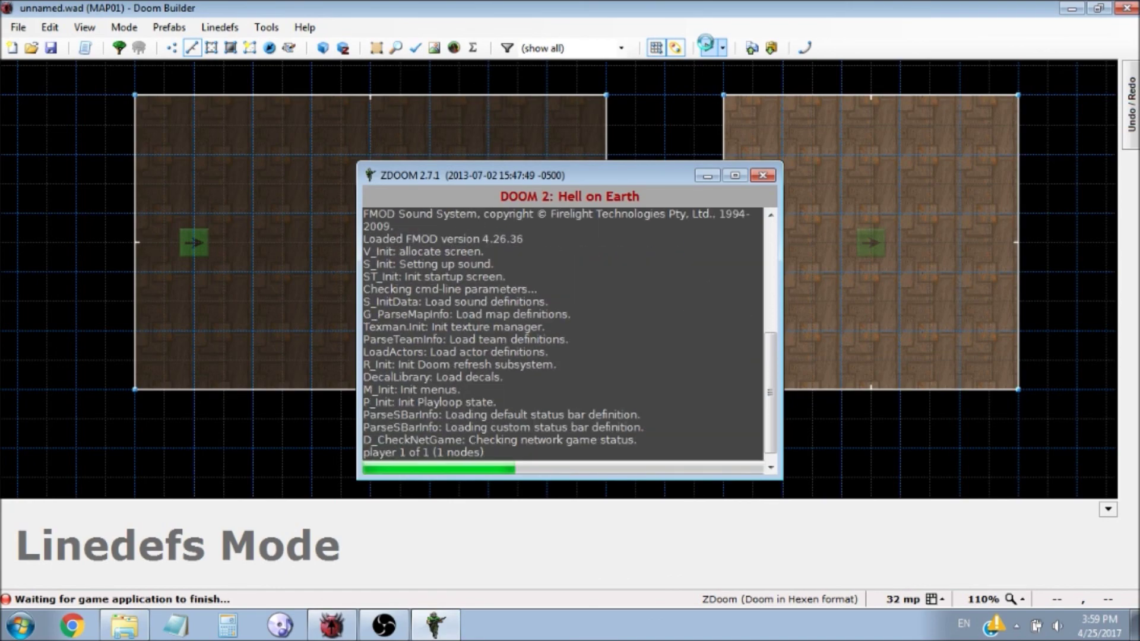
pyautogui.press('w')
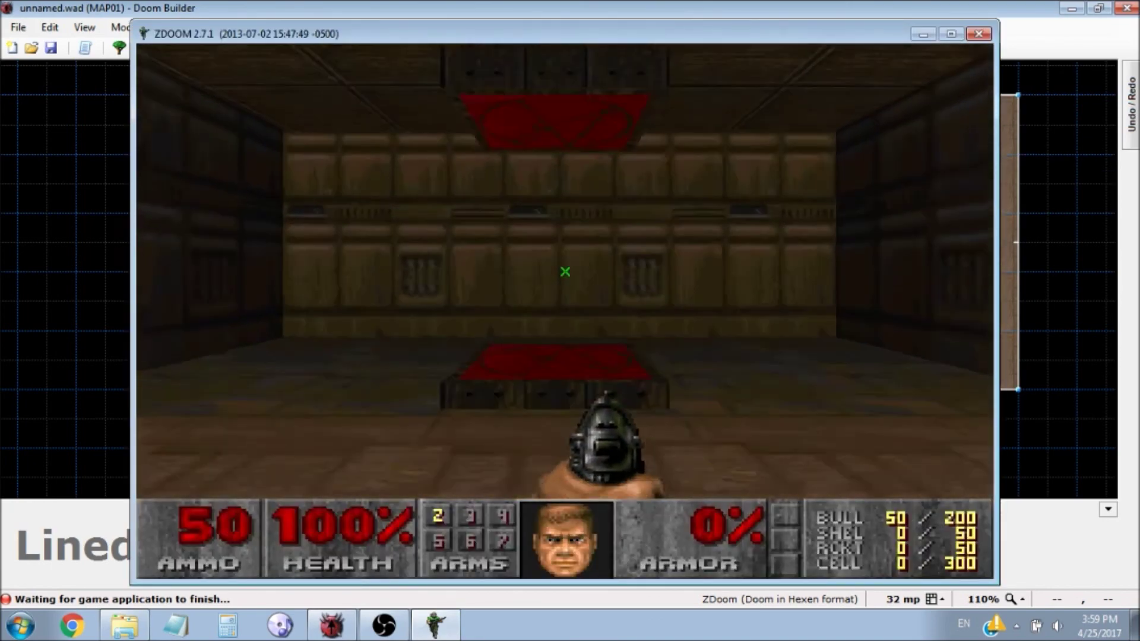
pyautogui.press('w')
pyautogui.press('Left')
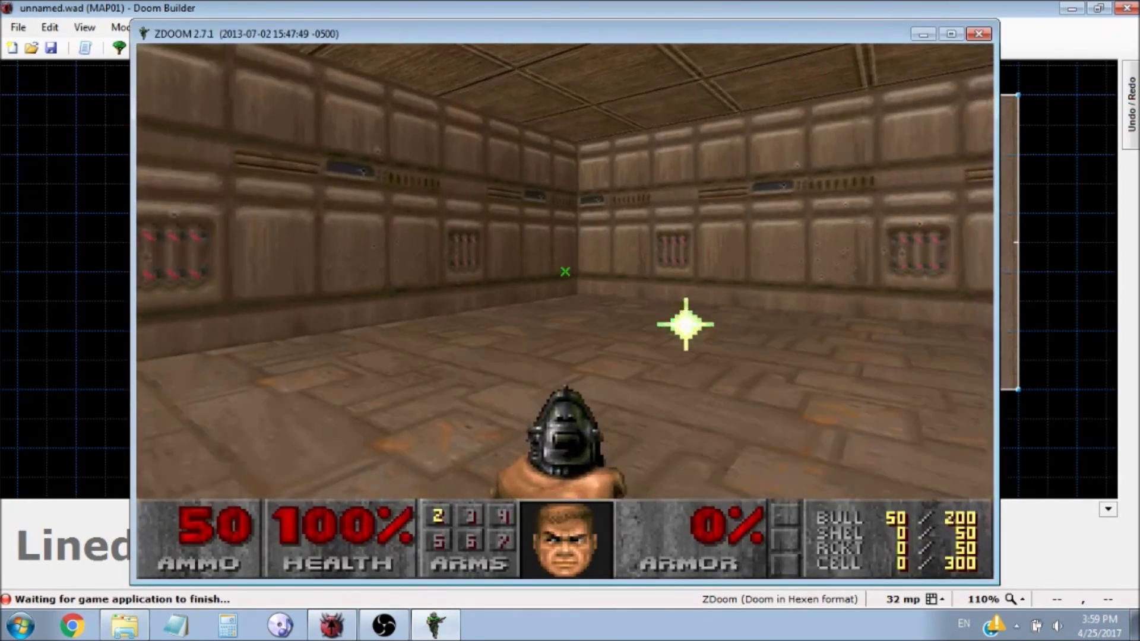
pyautogui.press('Right')
pyautogui.press('Escape')
pyautogui.press('Up')
pyautogui.press('Return')
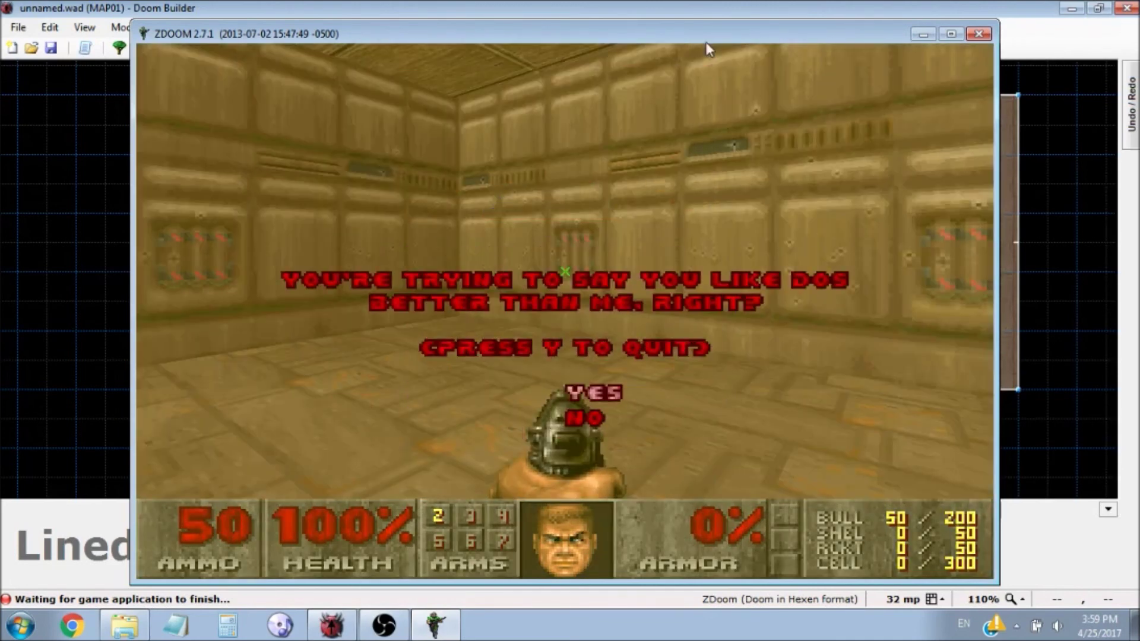
pyautogui.press('y')
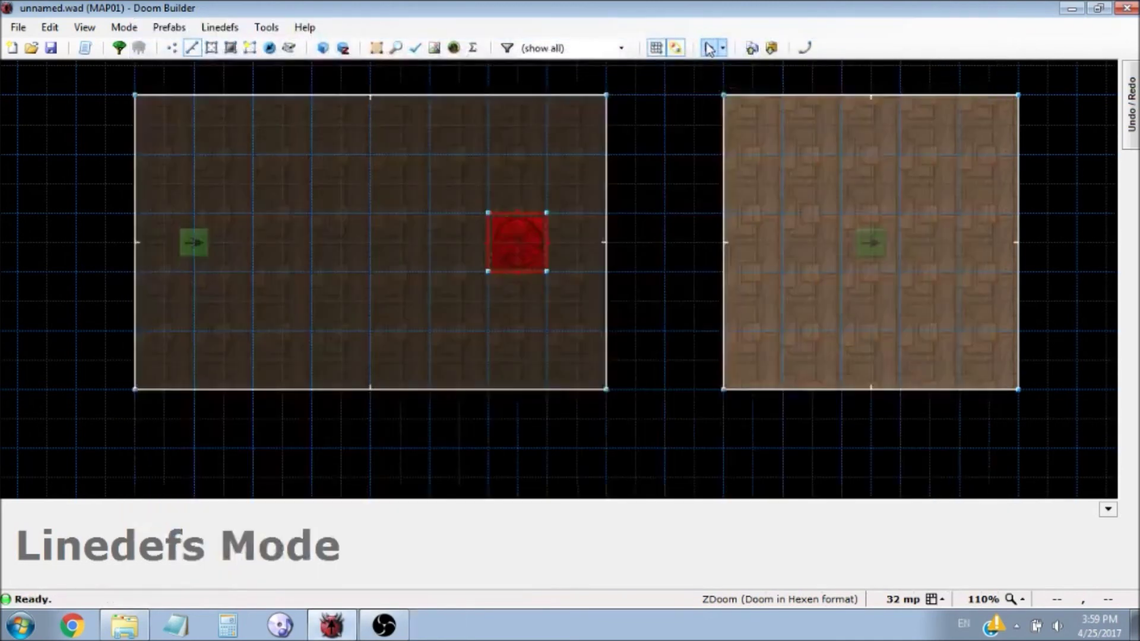